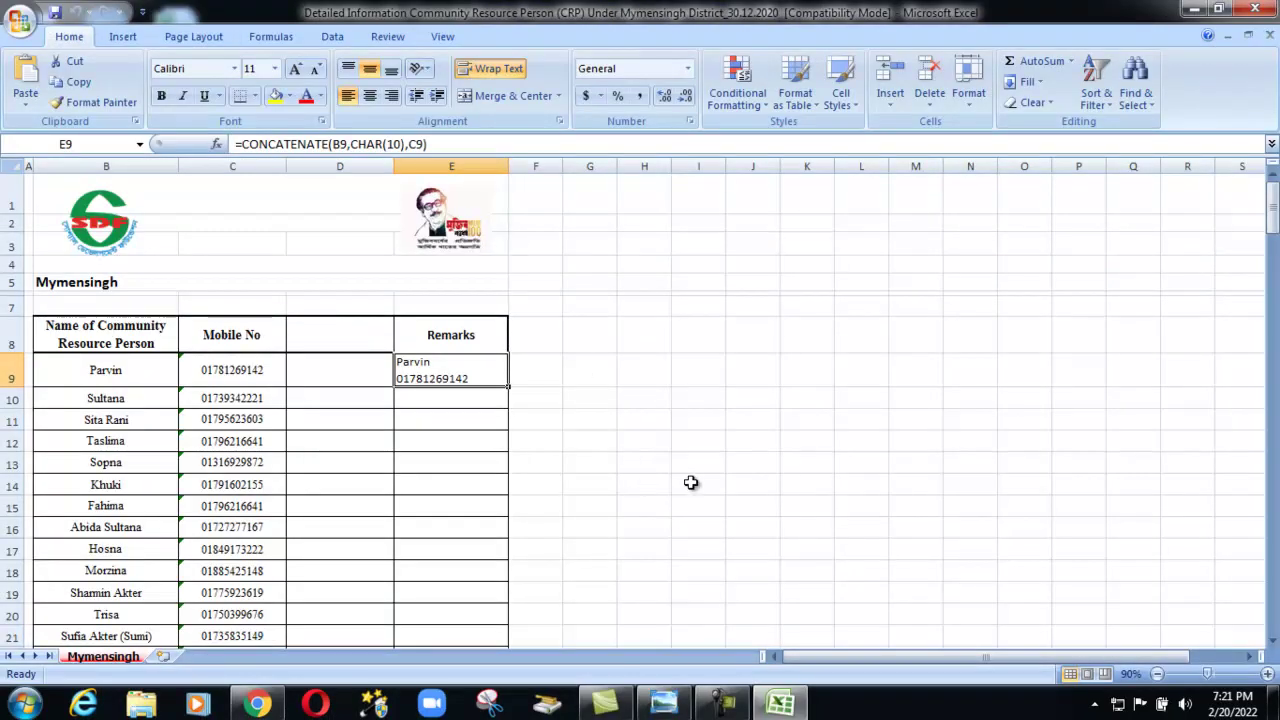
pyautogui.click(832, 657)
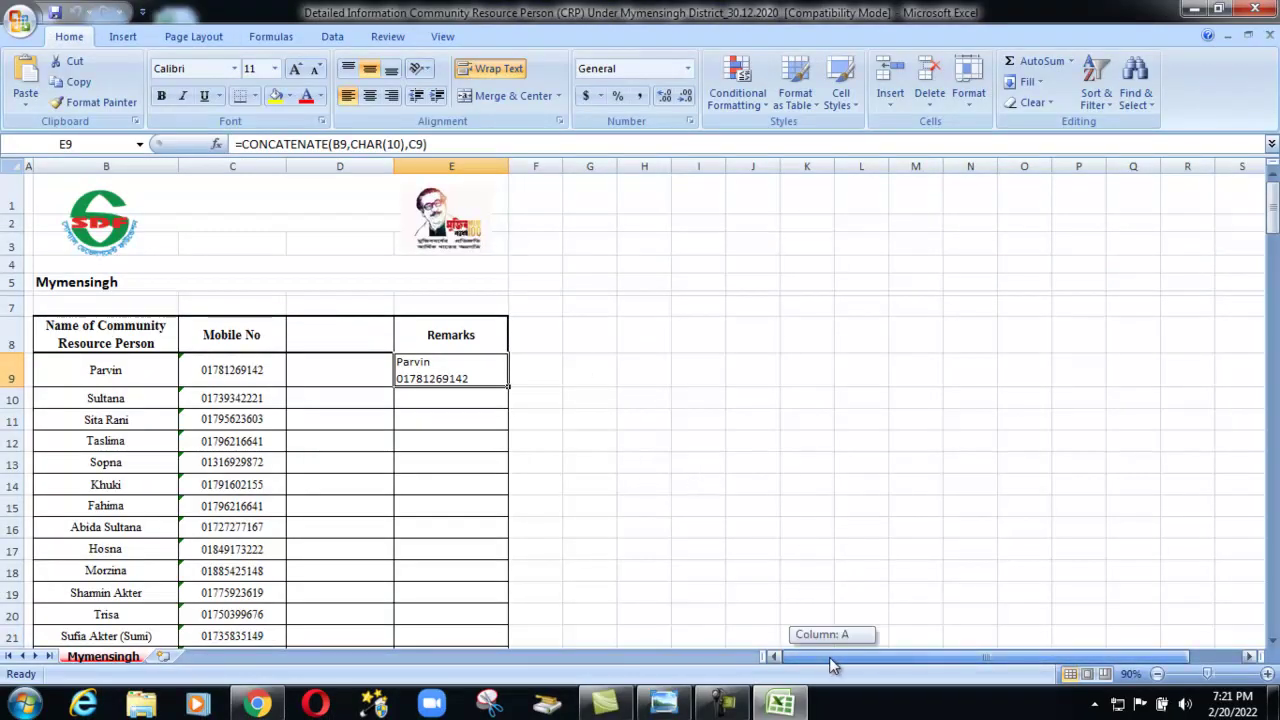
pyautogui.scroll(-2, 257, 445)
pyautogui.scroll(-2, 257, 445)
pyautogui.scroll(-4, 258, 452)
pyautogui.scroll(-3, 258, 452)
pyautogui.scroll(-6, 260, 452)
pyautogui.scroll(5, 262, 454)
pyautogui.scroll(9, 267, 456)
pyautogui.scroll(3, 267, 456)
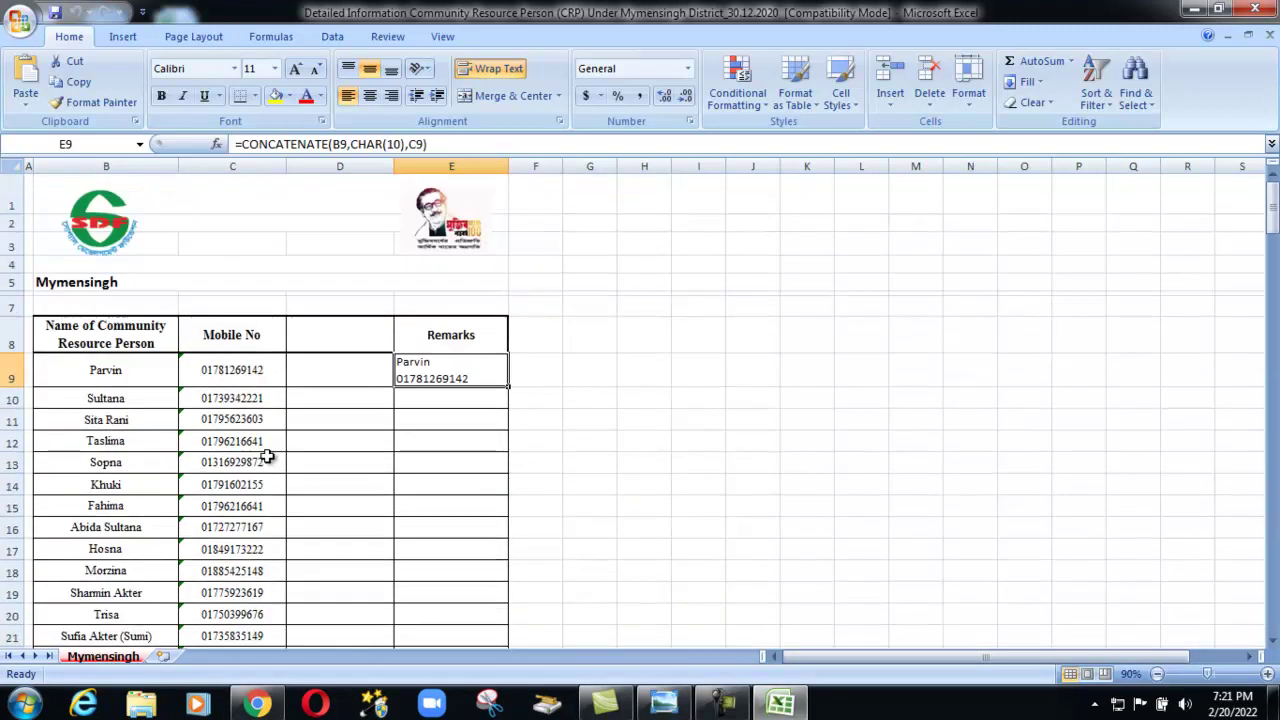
pyautogui.click(252, 370)
pyautogui.click(260, 420)
pyautogui.click(262, 442)
pyautogui.click(262, 465)
pyautogui.click(255, 487)
pyautogui.click(257, 508)
pyautogui.click(252, 529)
pyautogui.scroll(-6, 256, 543)
pyautogui.scroll(-5, 256, 545)
pyautogui.scroll(-5, 256, 548)
pyautogui.scroll(-6, 257, 552)
pyautogui.scroll(-7, 257, 552)
pyautogui.scroll(-6, 257, 552)
pyautogui.scroll(-10, 257, 550)
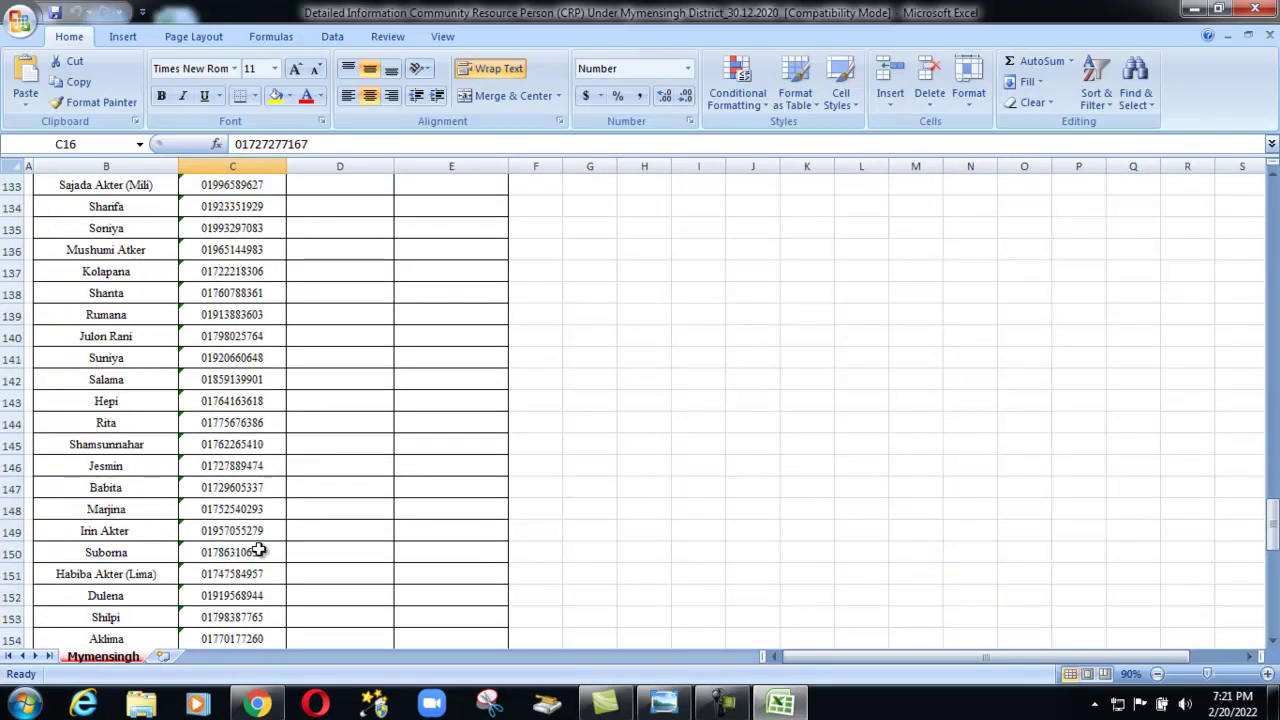
pyautogui.scroll(10, 257, 548)
pyautogui.scroll(11, 260, 537)
pyautogui.scroll(11, 266, 534)
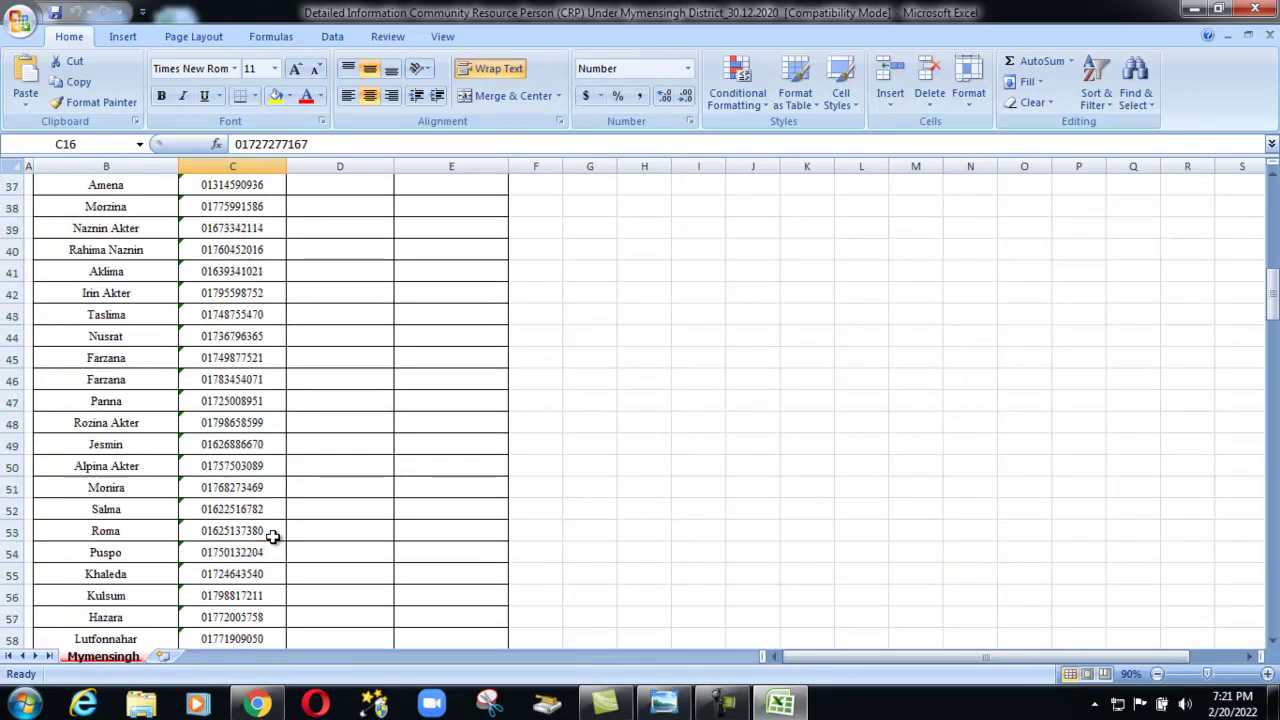
pyautogui.scroll(11, 271, 534)
pyautogui.scroll(1, 272, 535)
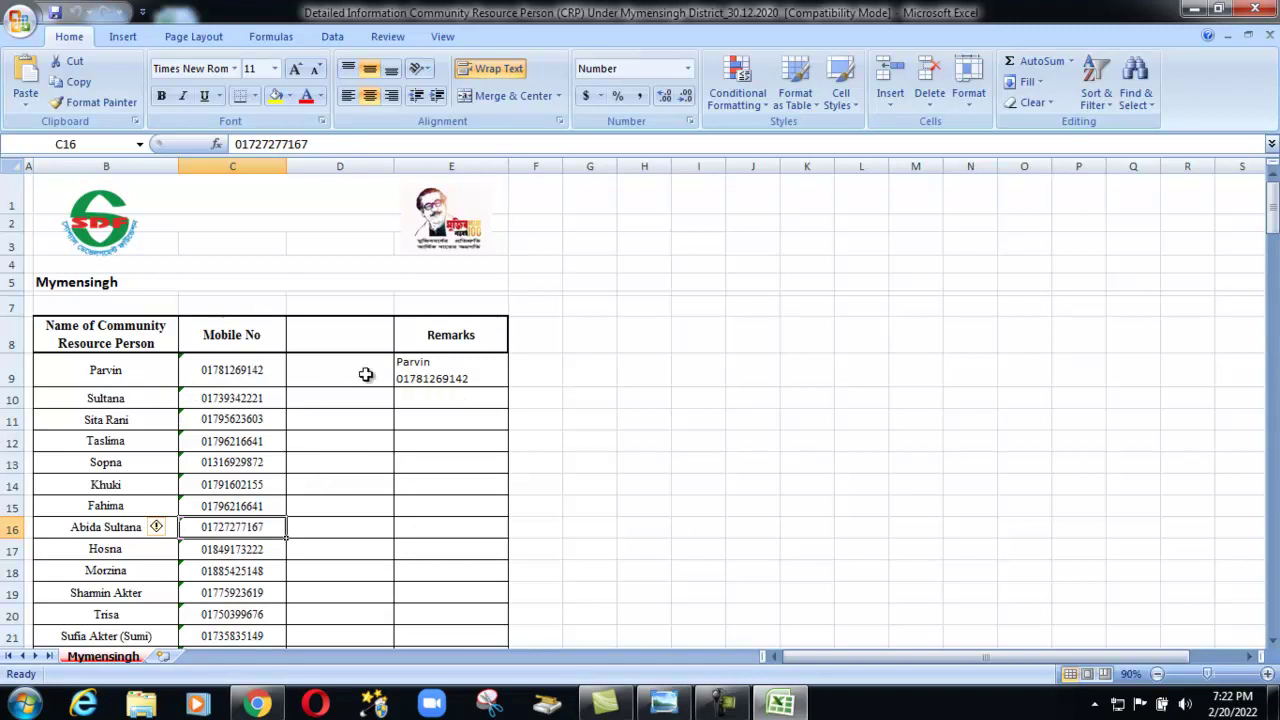
pyautogui.click(458, 401)
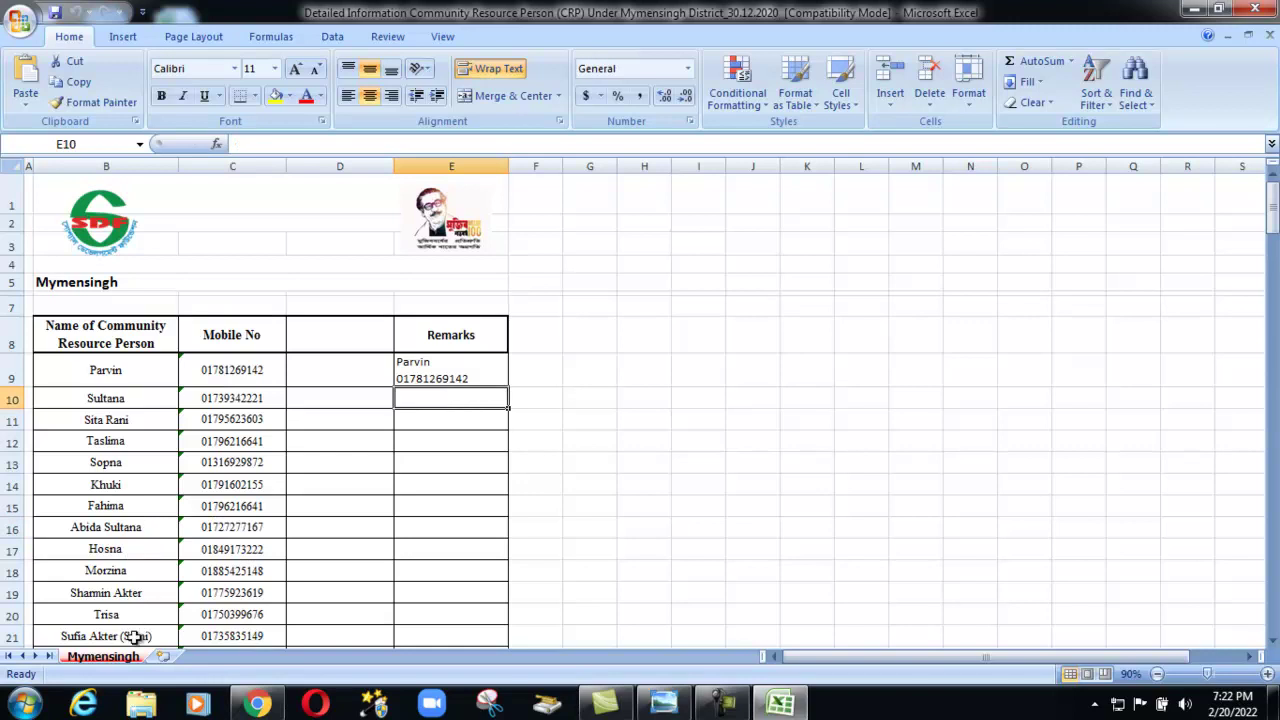
# - Create a copy of the Mymensingh sheet using Move or Copy
pyautogui.rightClick(115, 663)
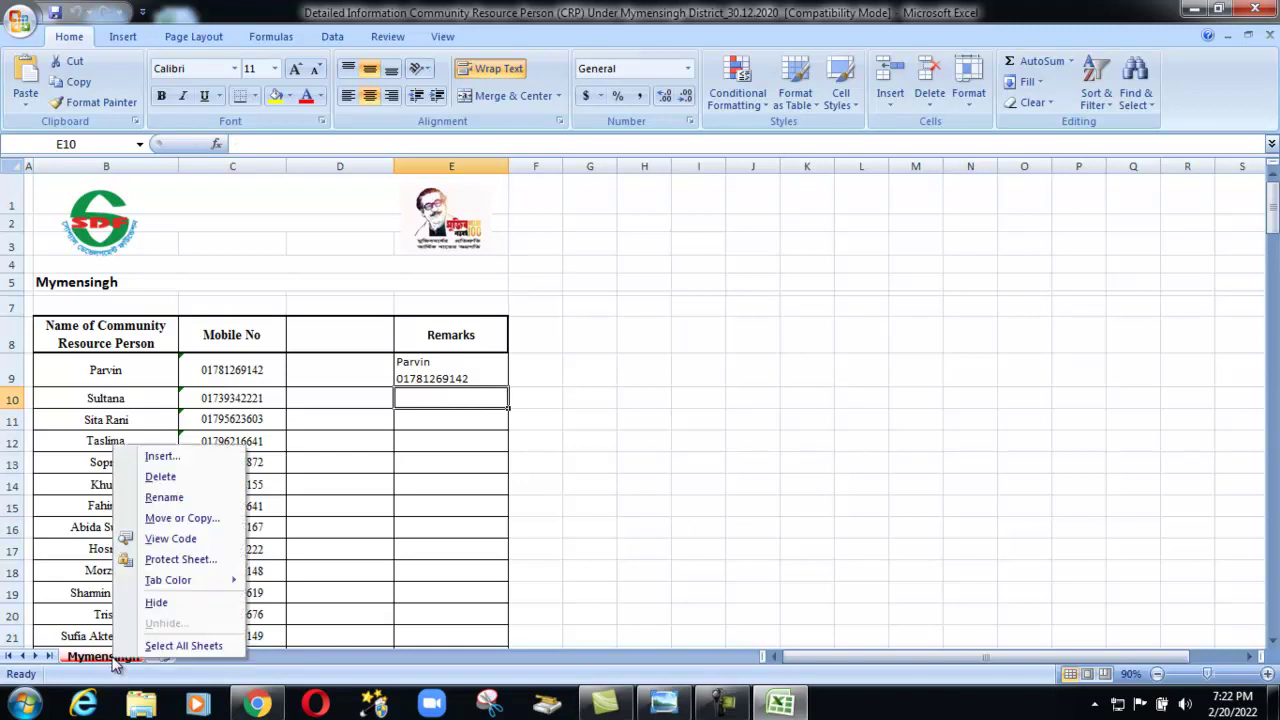
pyautogui.click(163, 519)
pyautogui.click(38, 594)
pyautogui.click(369, 622)
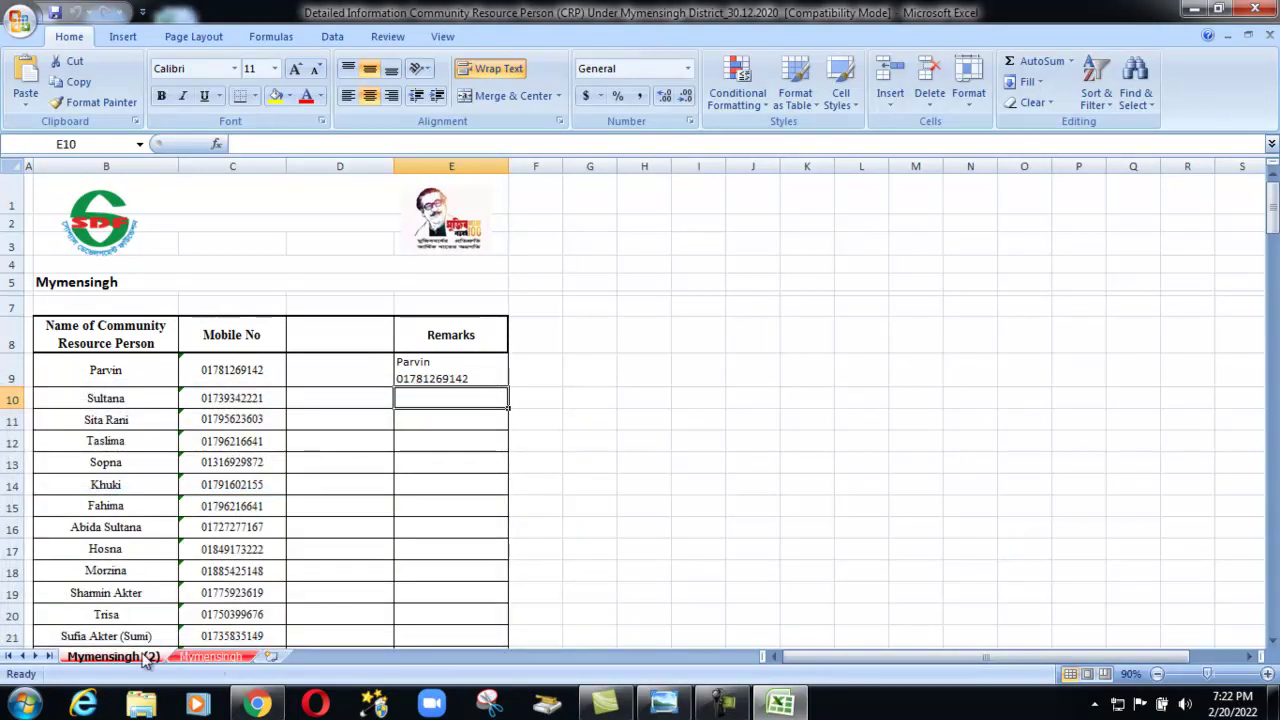
# - Delete the mobile numbers in C9:C188 on the copied sheet
pyautogui.click(226, 369)
pyautogui.moveTo(229, 393); pyautogui.dragTo(222, 668)
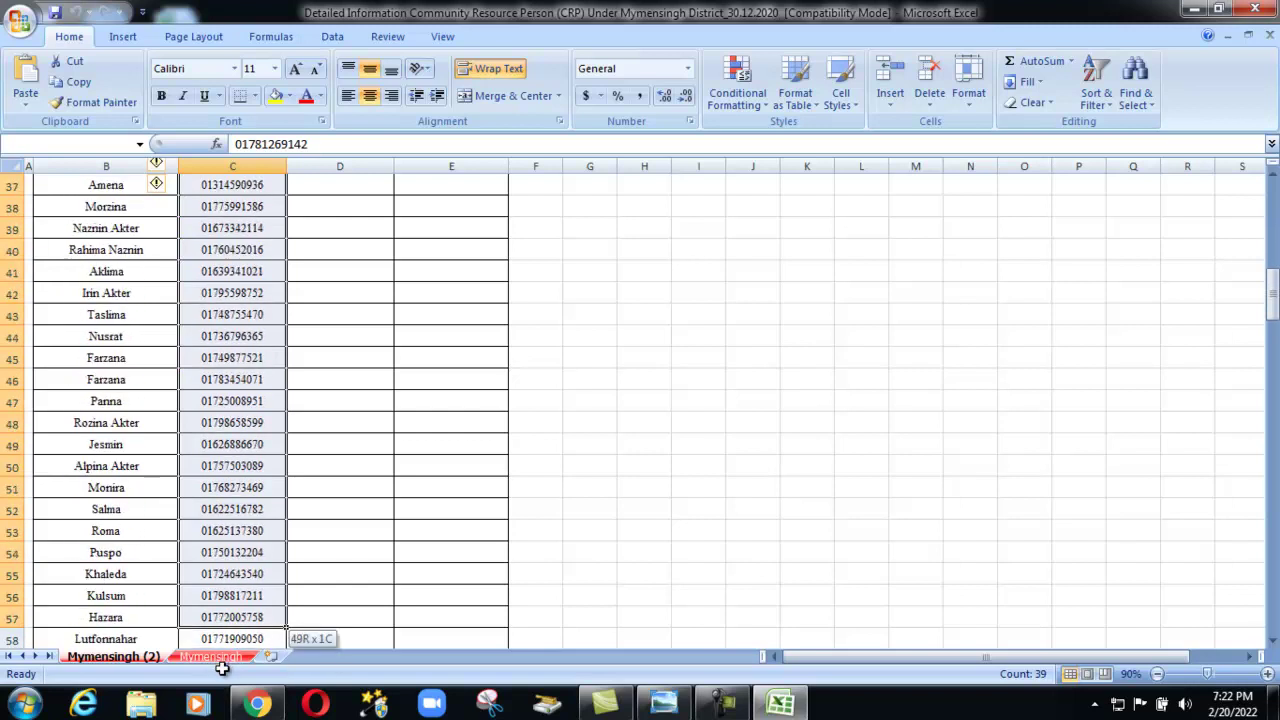
pyautogui.moveTo(222, 668); pyautogui.dragTo(223, 675)
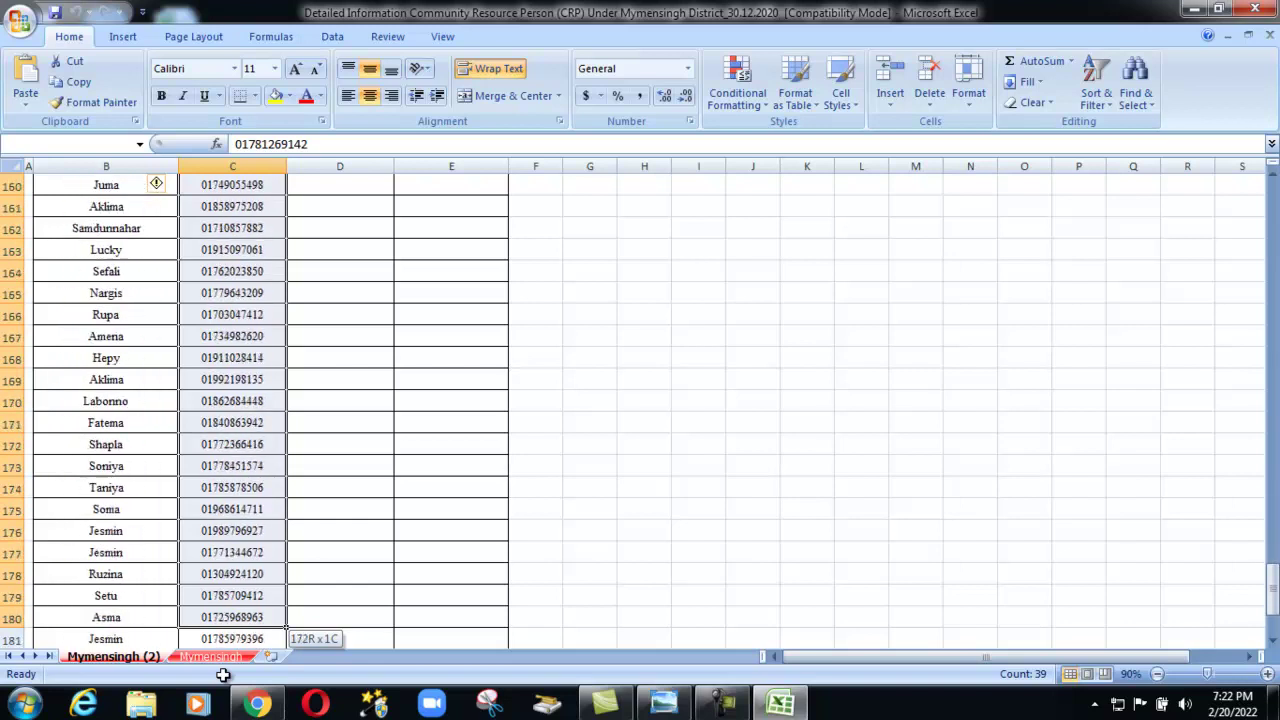
pyautogui.moveTo(223, 675); pyautogui.dragTo(226, 617)
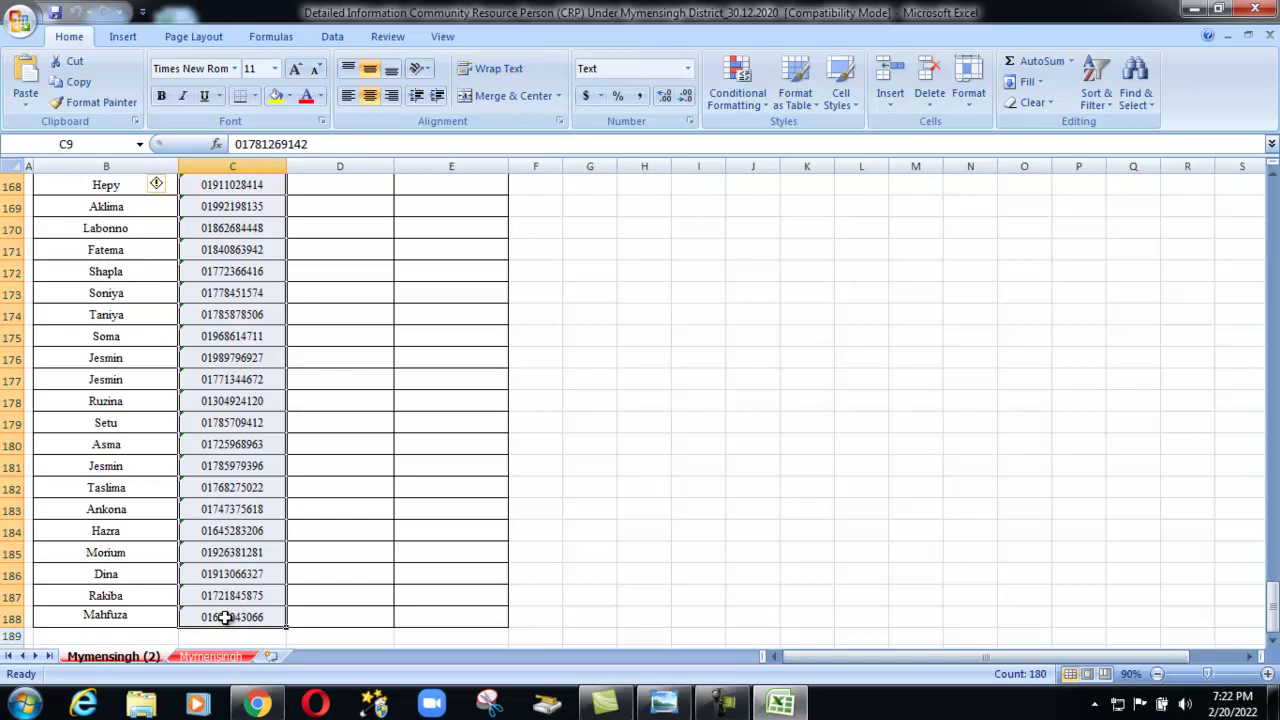
pyautogui.press('Delete')
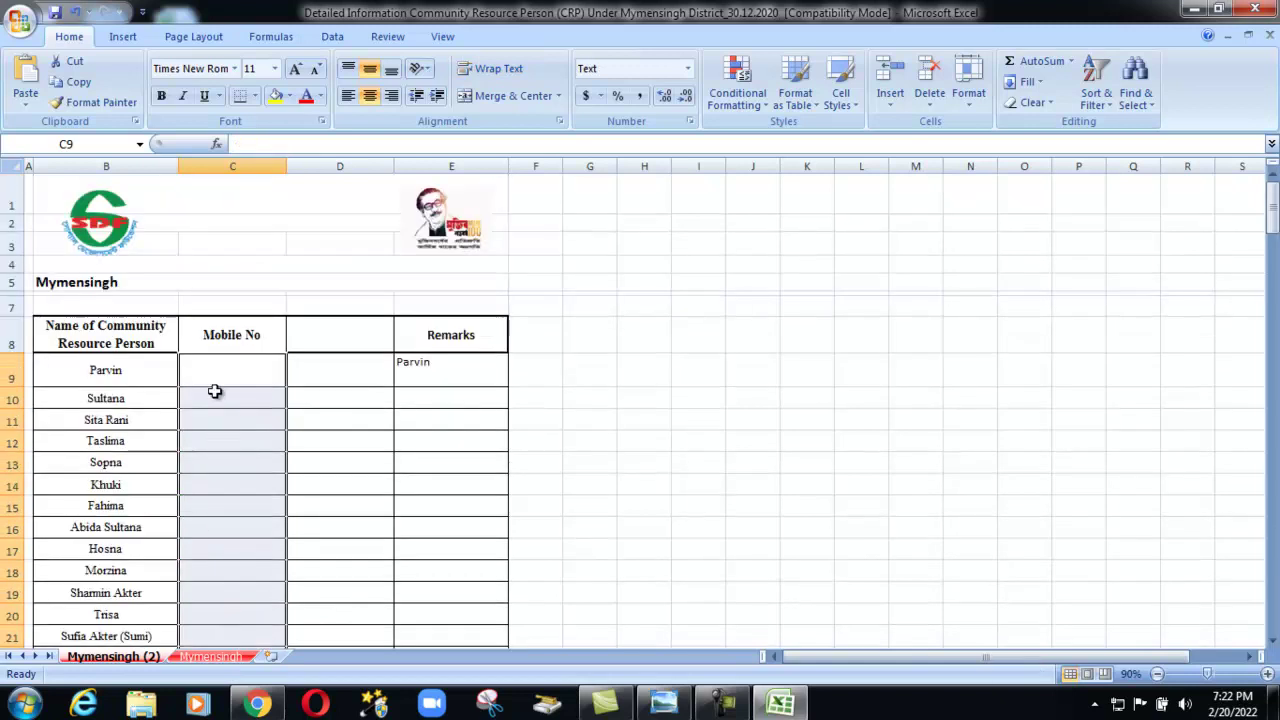
pyautogui.click(218, 370)
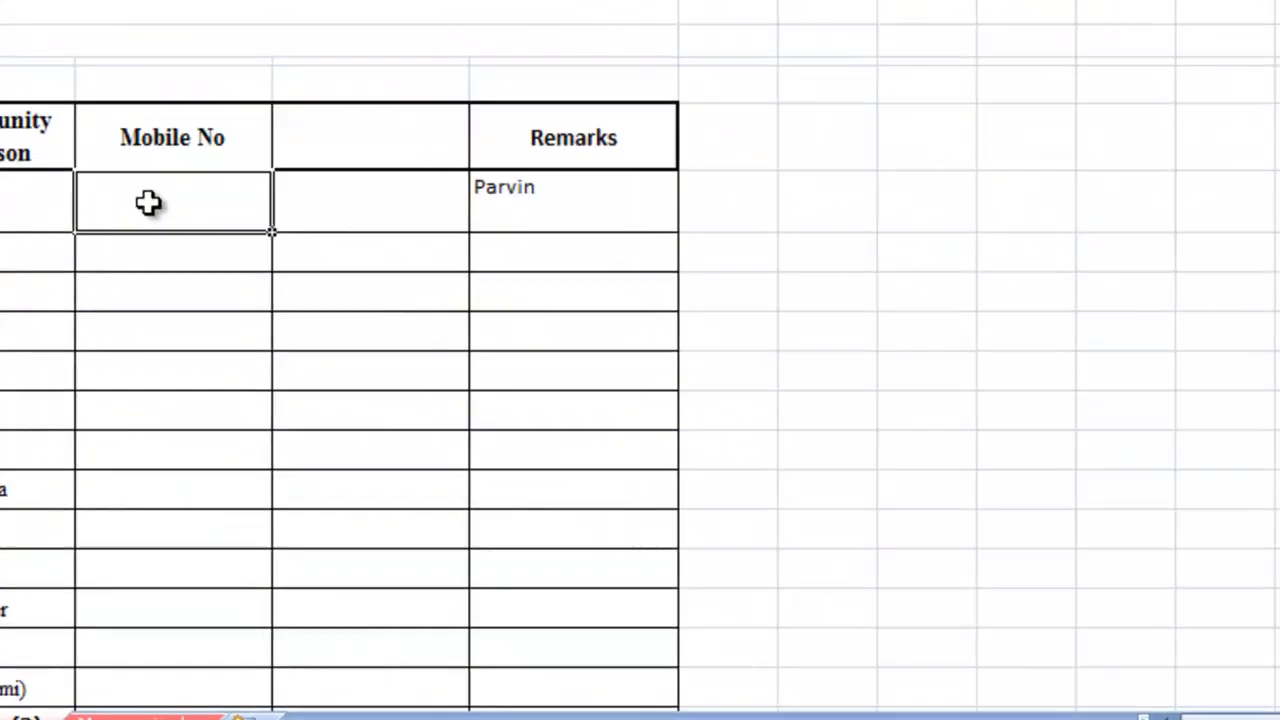
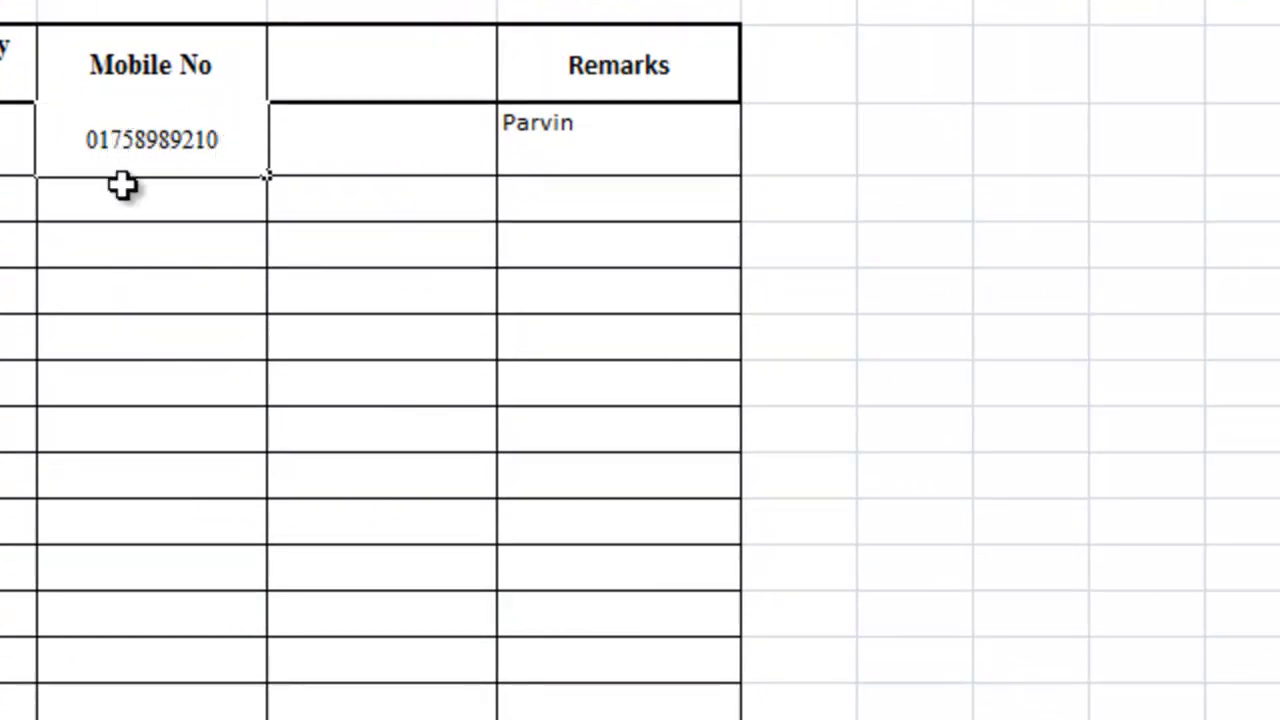
pyautogui.click(135, 196)
pyautogui.click(126, 129)
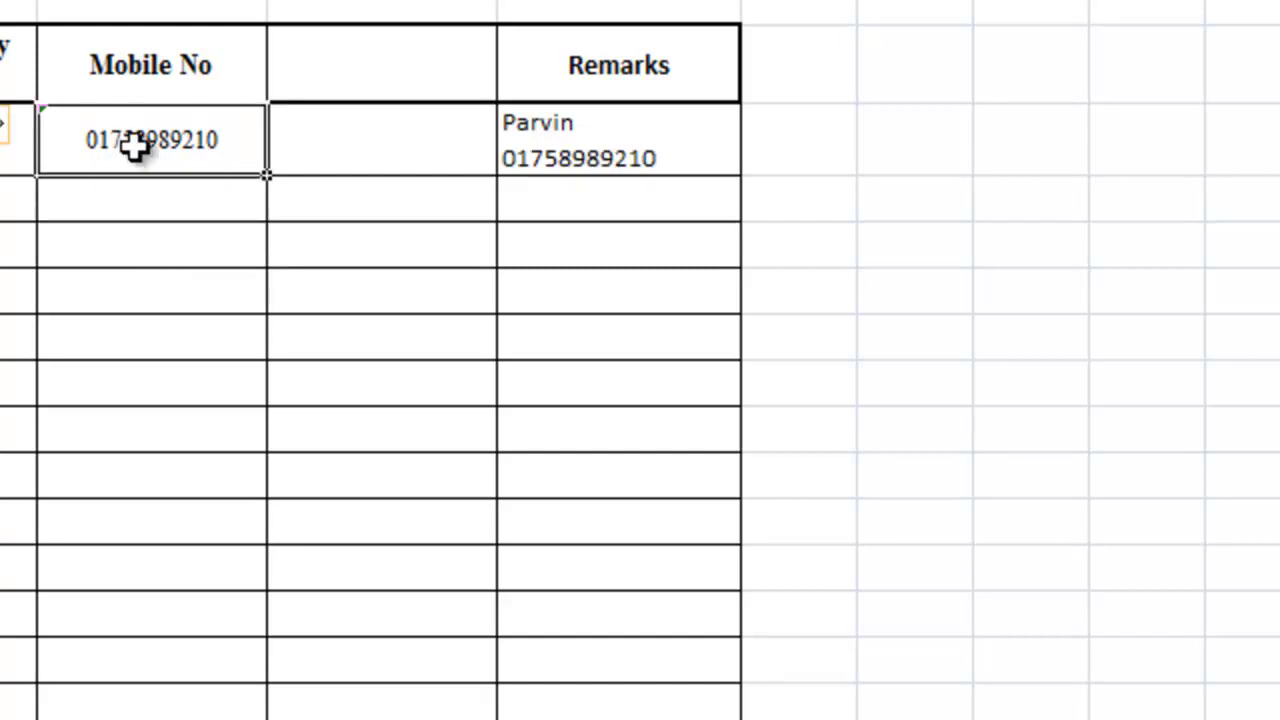
pyautogui.moveTo(135, 145)
pyautogui.mouseDown()
pyautogui.moveTo(230, 390)
pyautogui.moveTo(282, 362)
pyautogui.mouseUp()
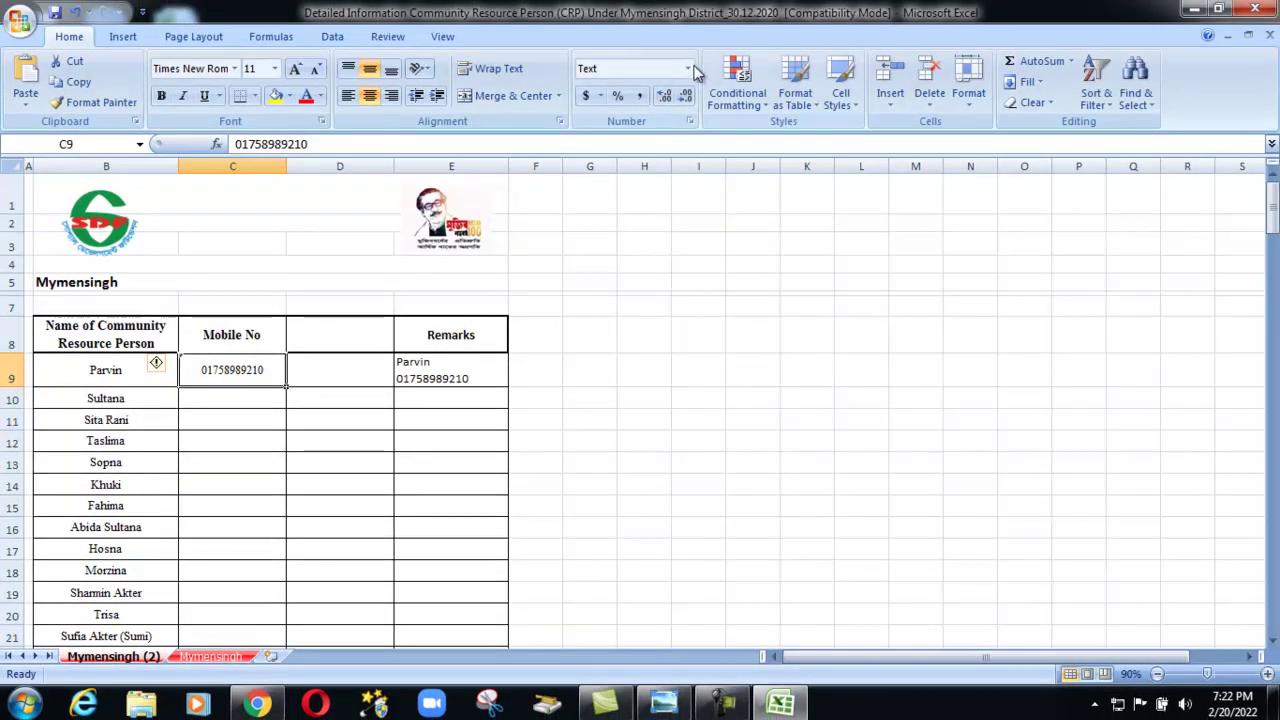
# - Switch C9 from Text to Number format and re-enter it, dropping the leading zero
pyautogui.click(688, 68)
pyautogui.click(645, 133)
pyautogui.click(607, 348)
pyautogui.click(232, 379)
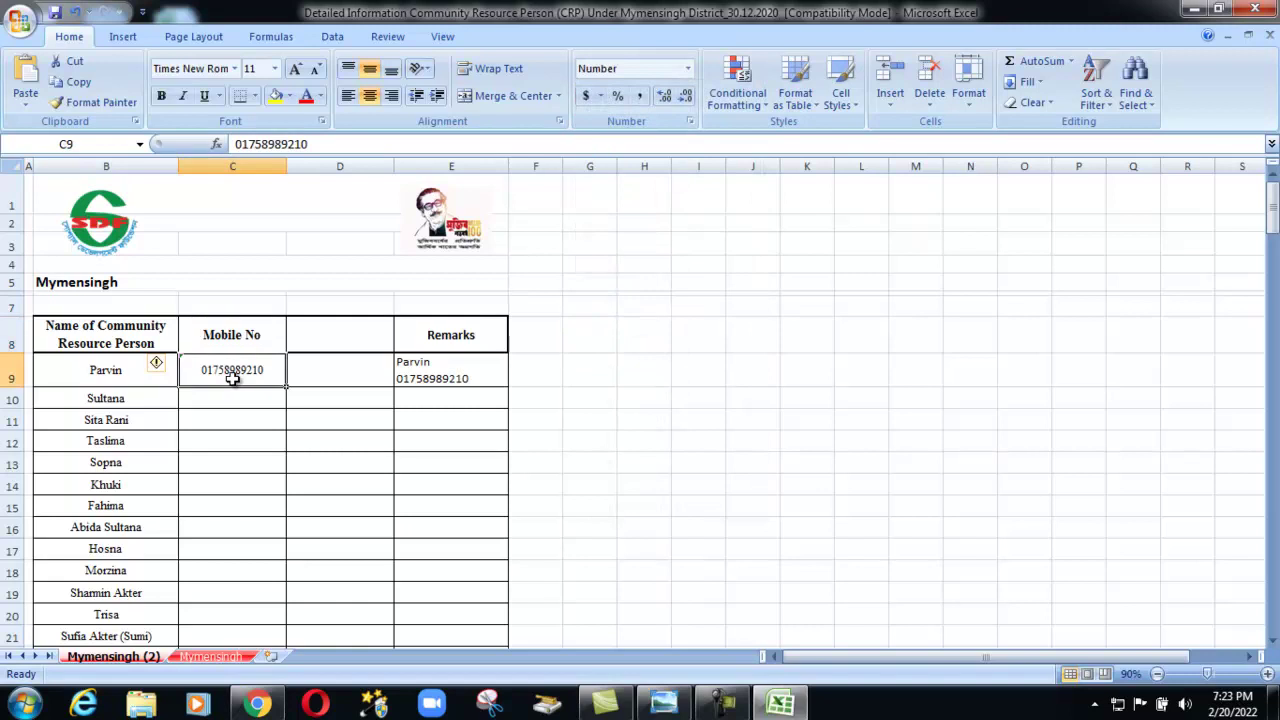
pyautogui.write('01')
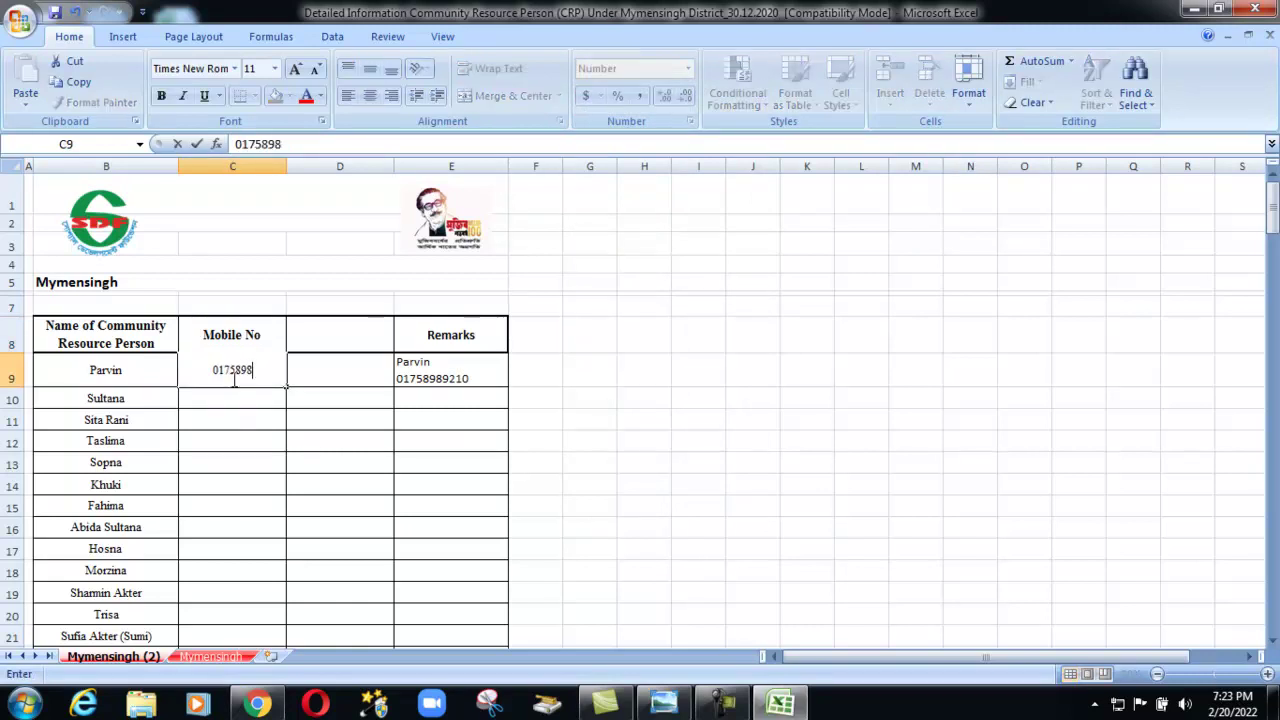
pyautogui.click(246, 440)
pyautogui.click(237, 373)
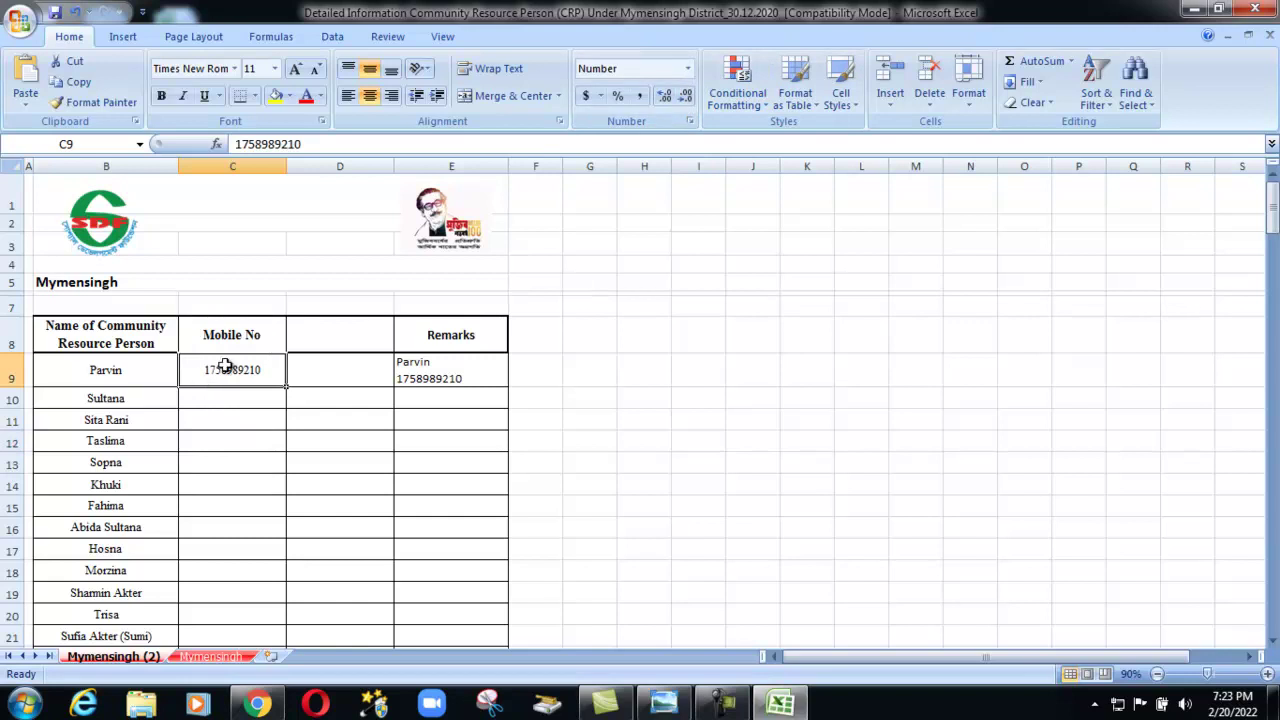
pyautogui.click(96, 102)
pyautogui.moveTo(240, 400); pyautogui.dragTo(245, 673)
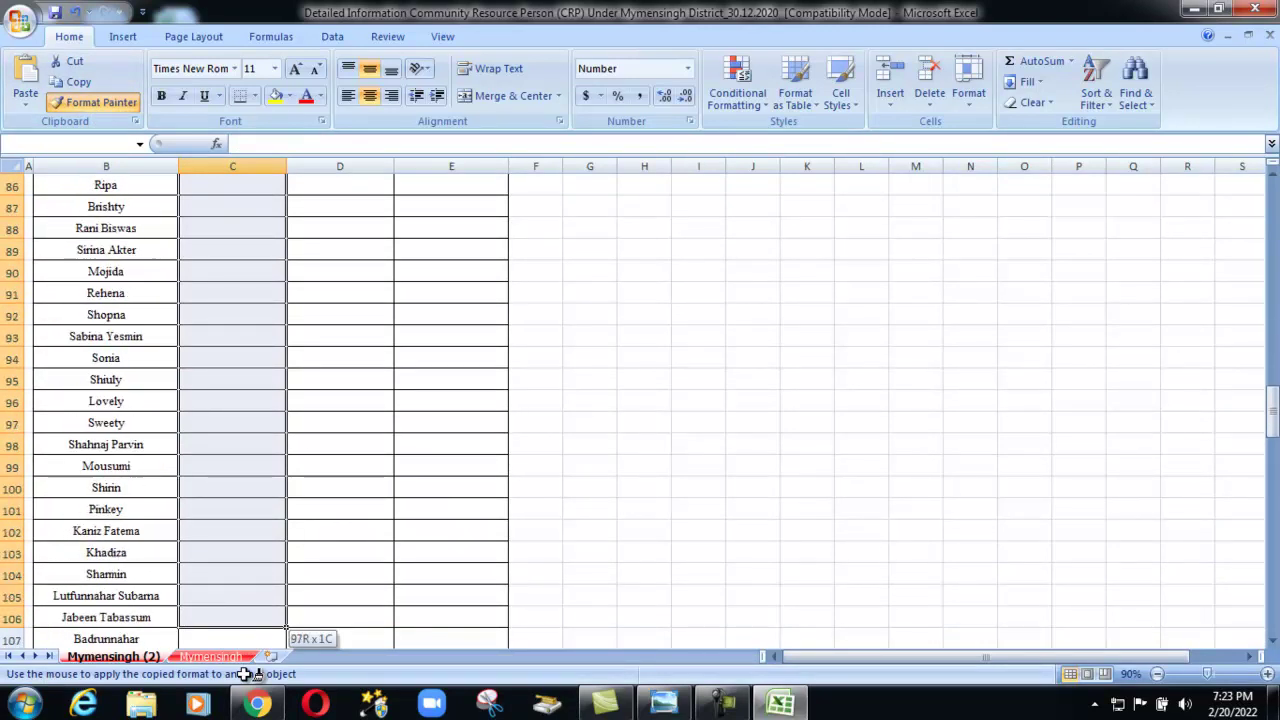
pyautogui.moveTo(245, 673); pyautogui.dragTo(245, 673)
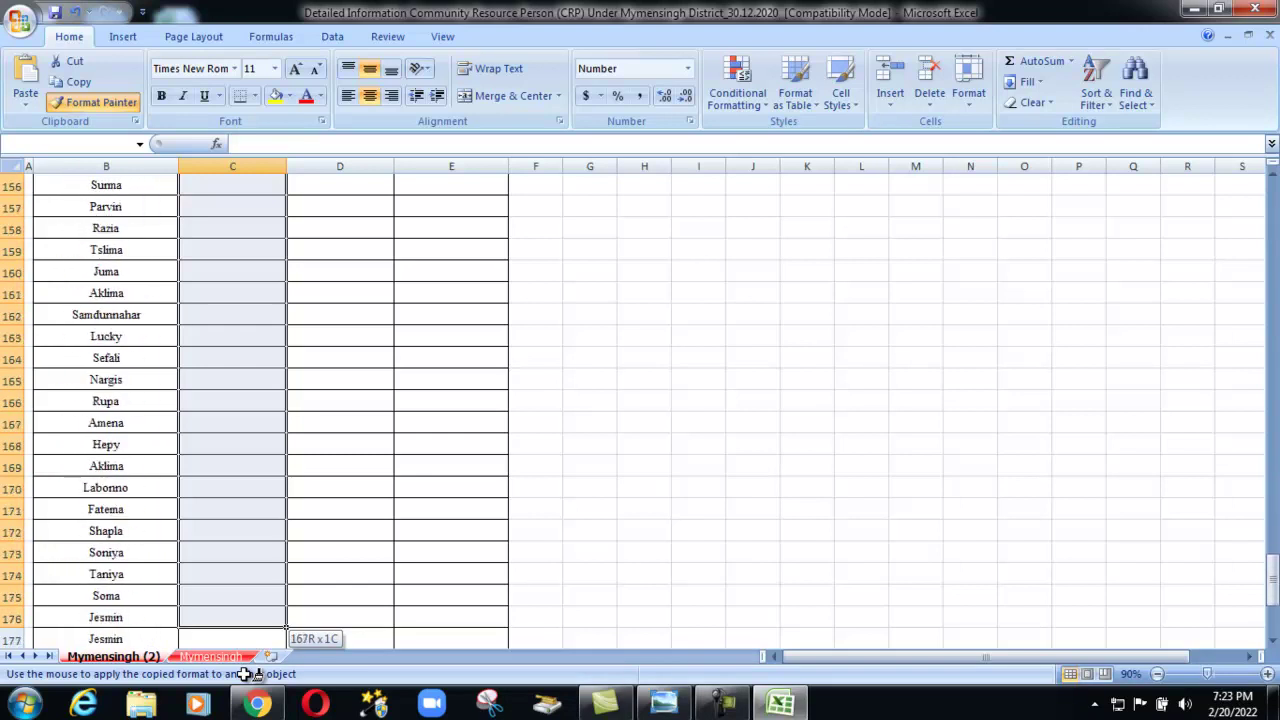
pyautogui.moveTo(245, 673); pyautogui.dragTo(251, 594)
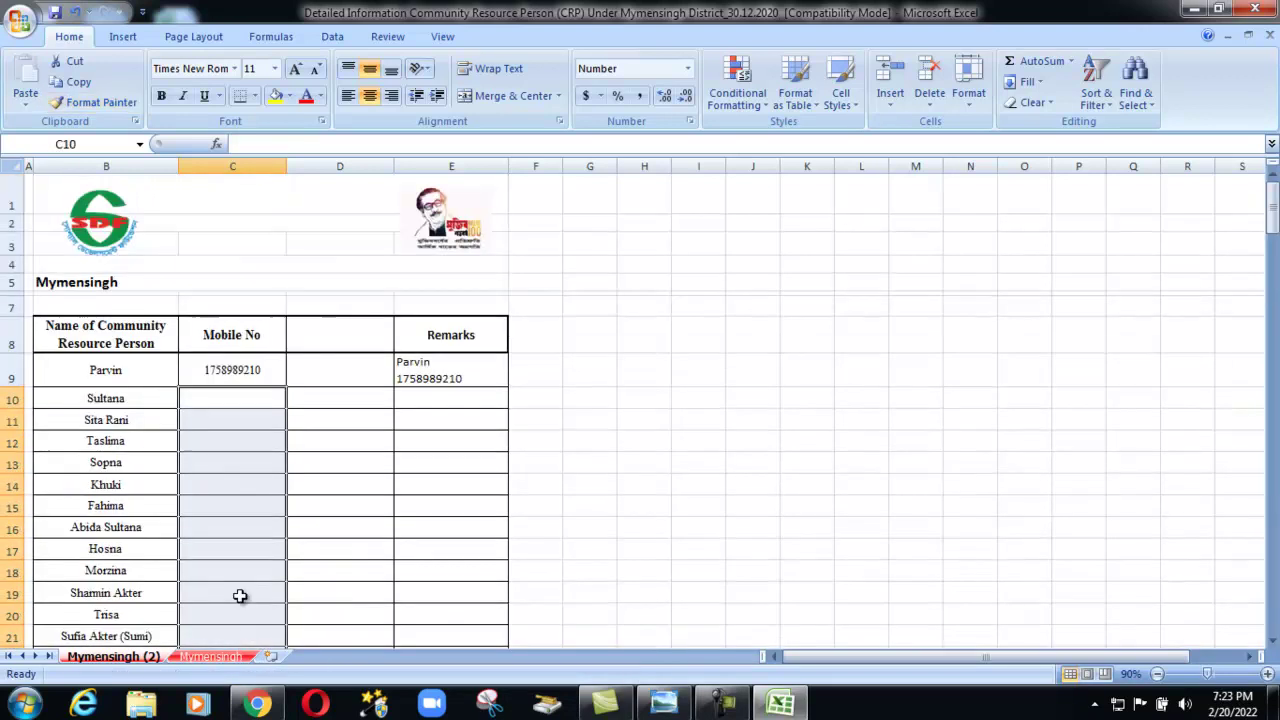
pyautogui.click(245, 370)
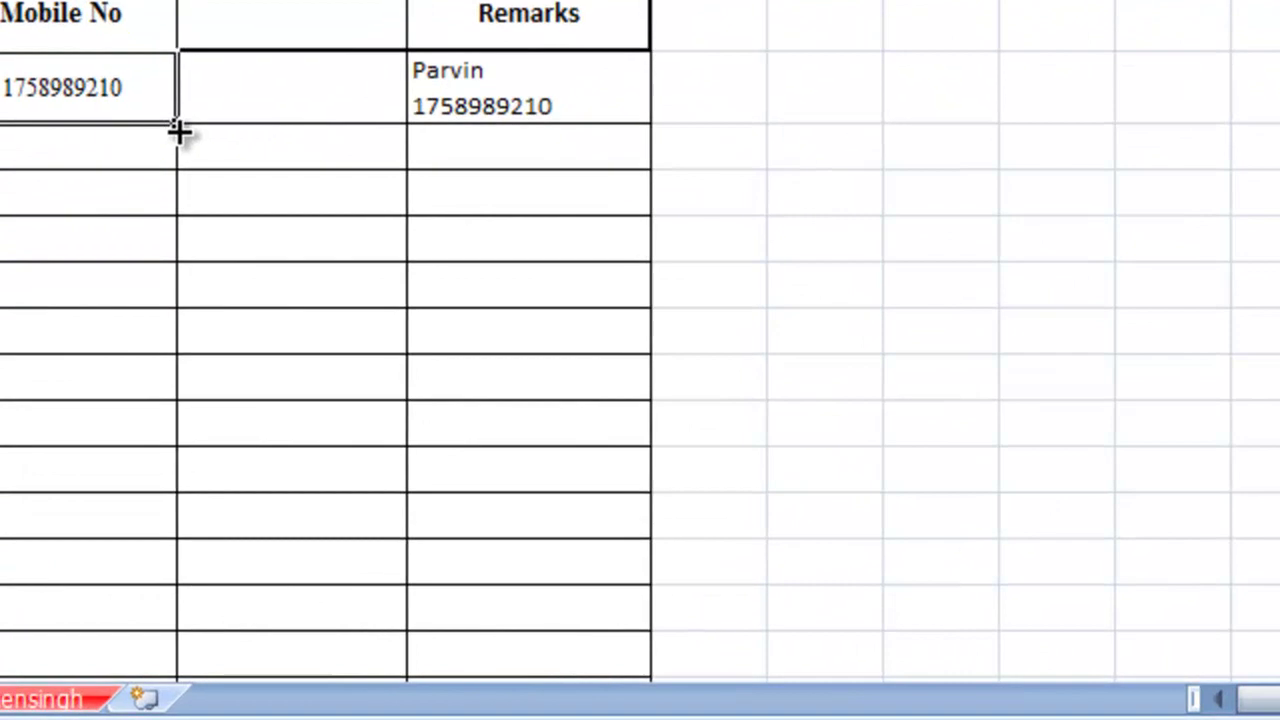
pyautogui.moveTo(286, 386); pyautogui.dragTo(289, 445)
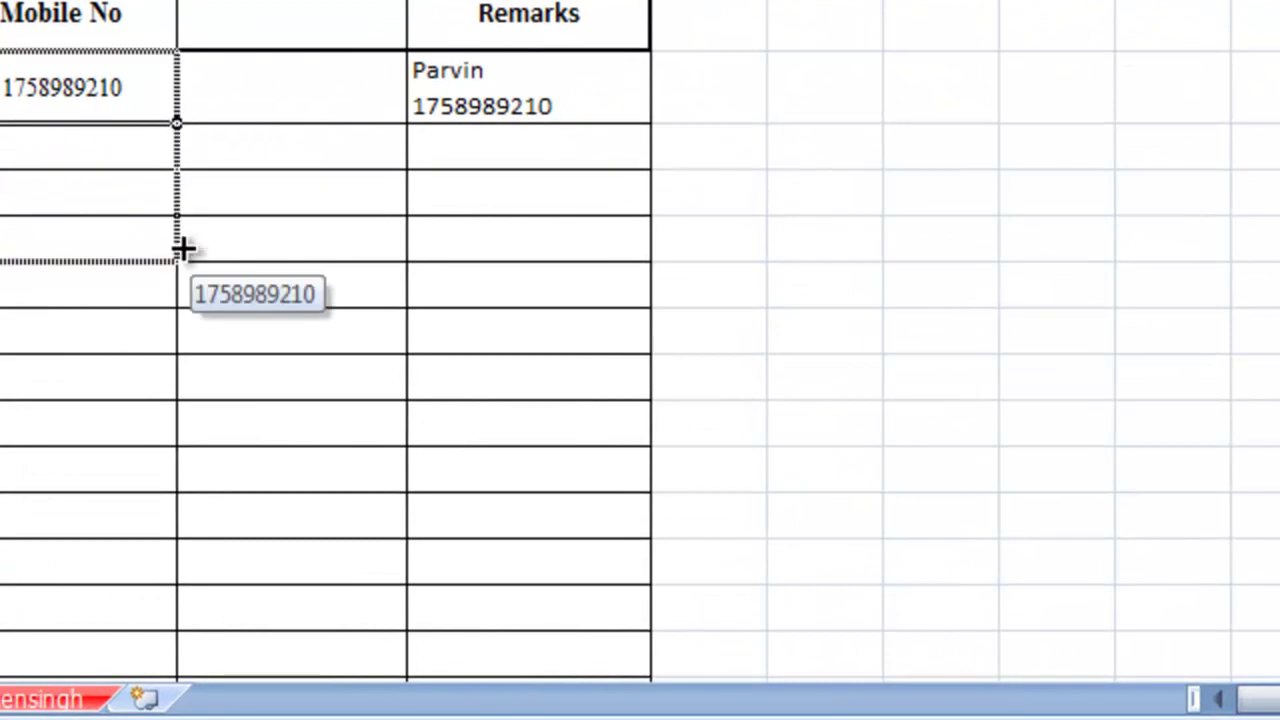
pyautogui.moveTo(184, 249); pyautogui.dragTo(181, 246)
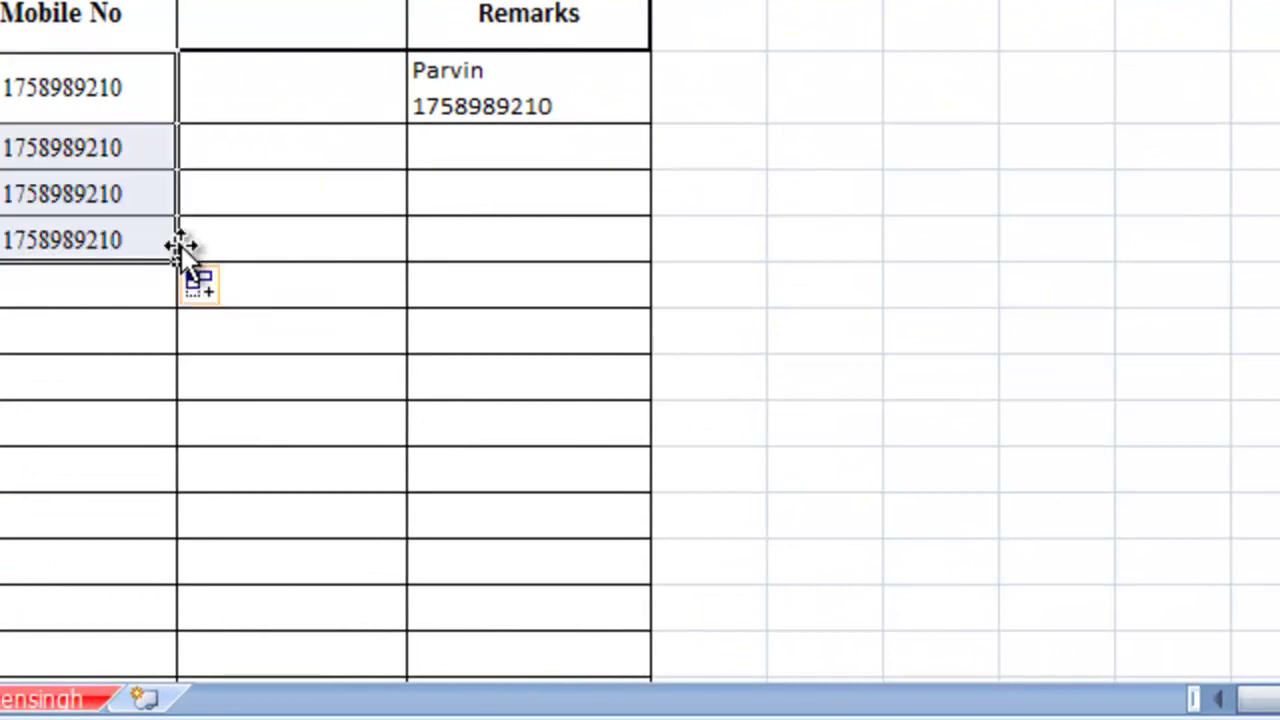
pyautogui.doubleClick(130, 163)
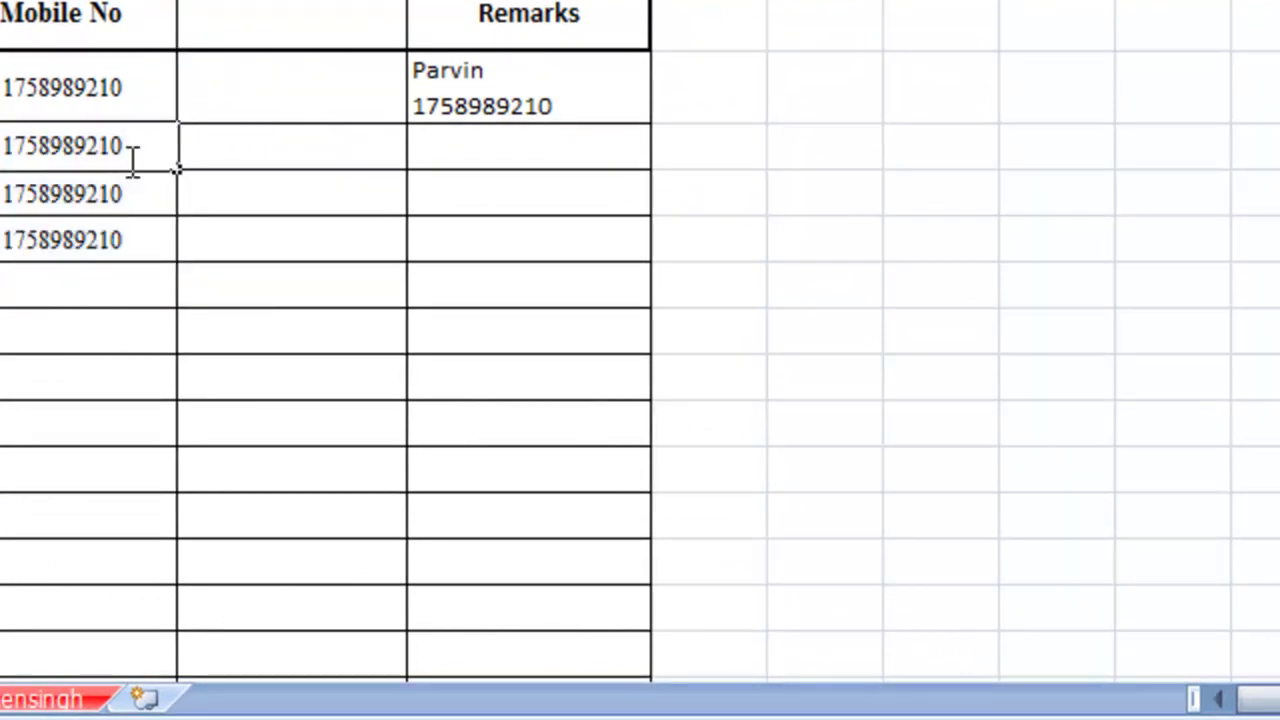
pyautogui.press('BackSpace')
pyautogui.write('1')
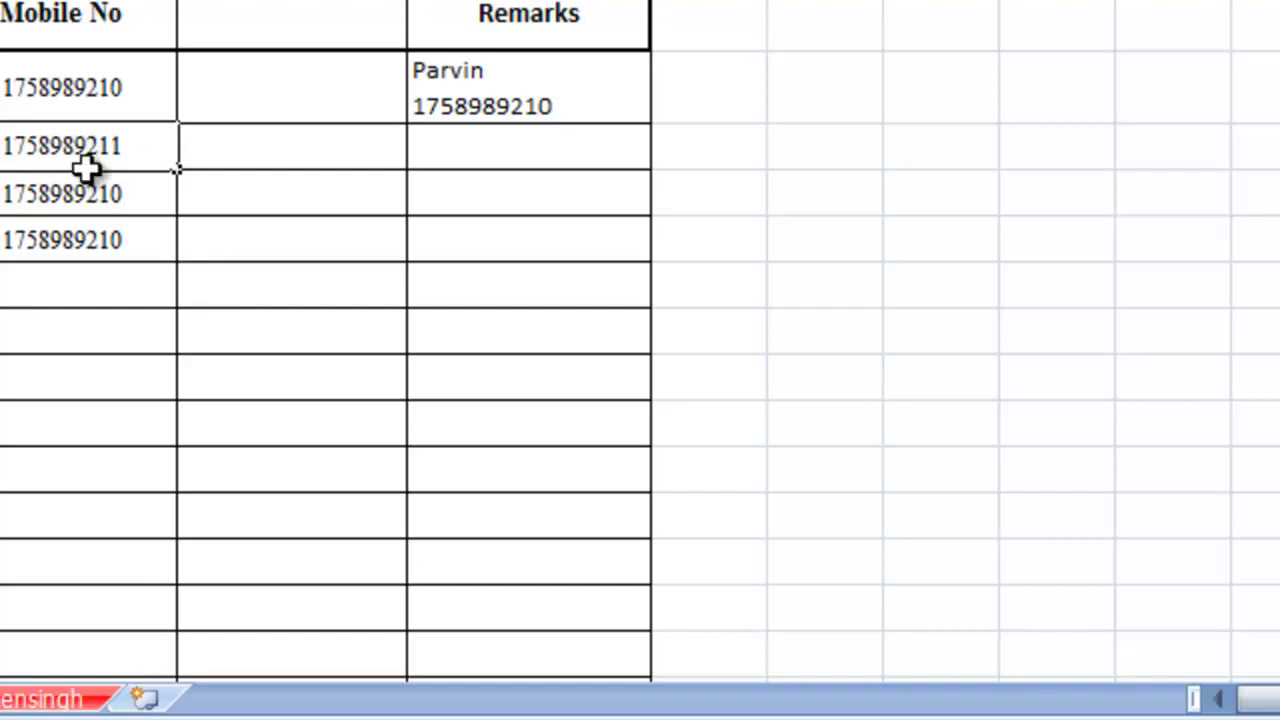
pyautogui.doubleClick(153, 192)
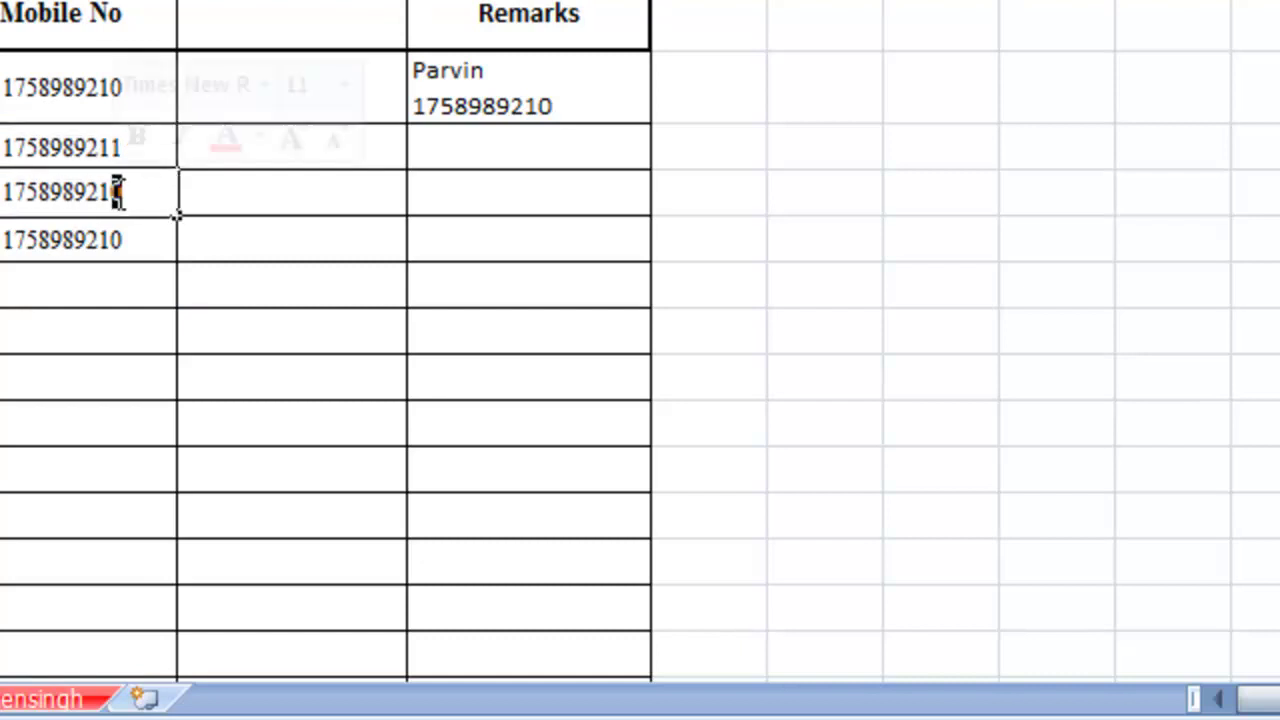
pyautogui.write('2')
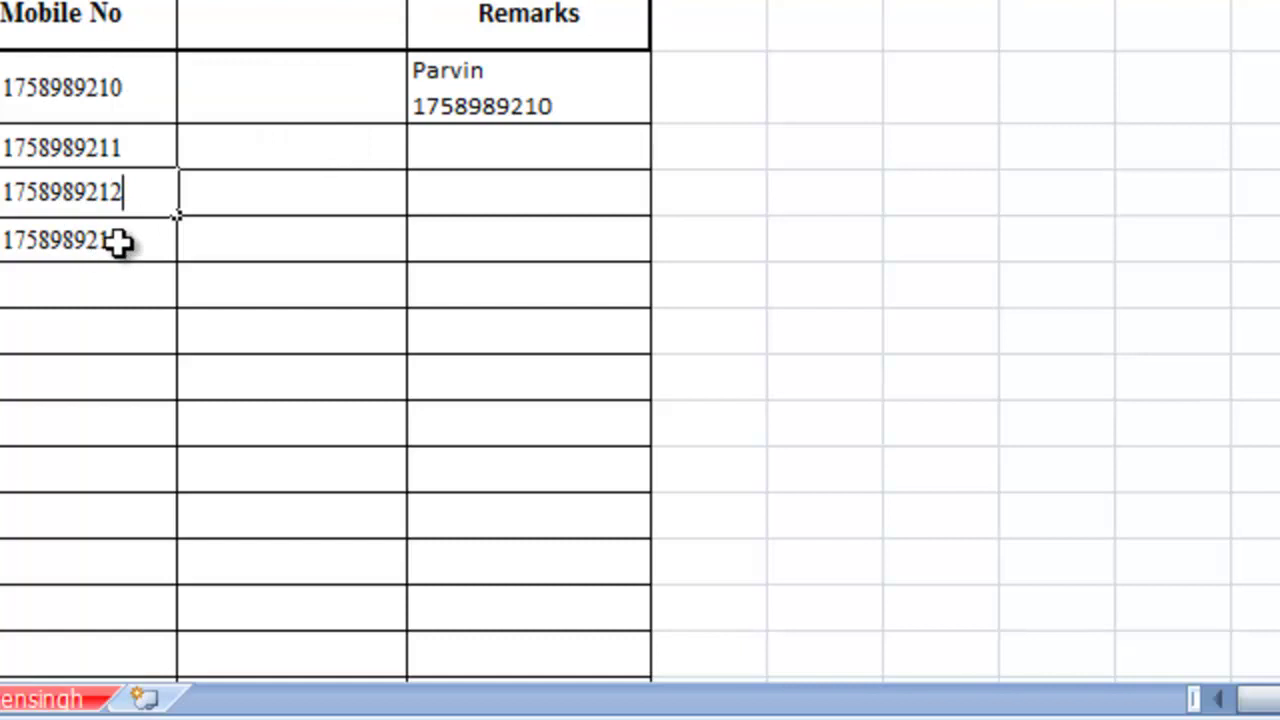
pyautogui.doubleClick(120, 241)
pyautogui.moveTo(131, 244); pyautogui.dragTo(112, 240)
pyautogui.write('3')
pyautogui.click(200, 330)
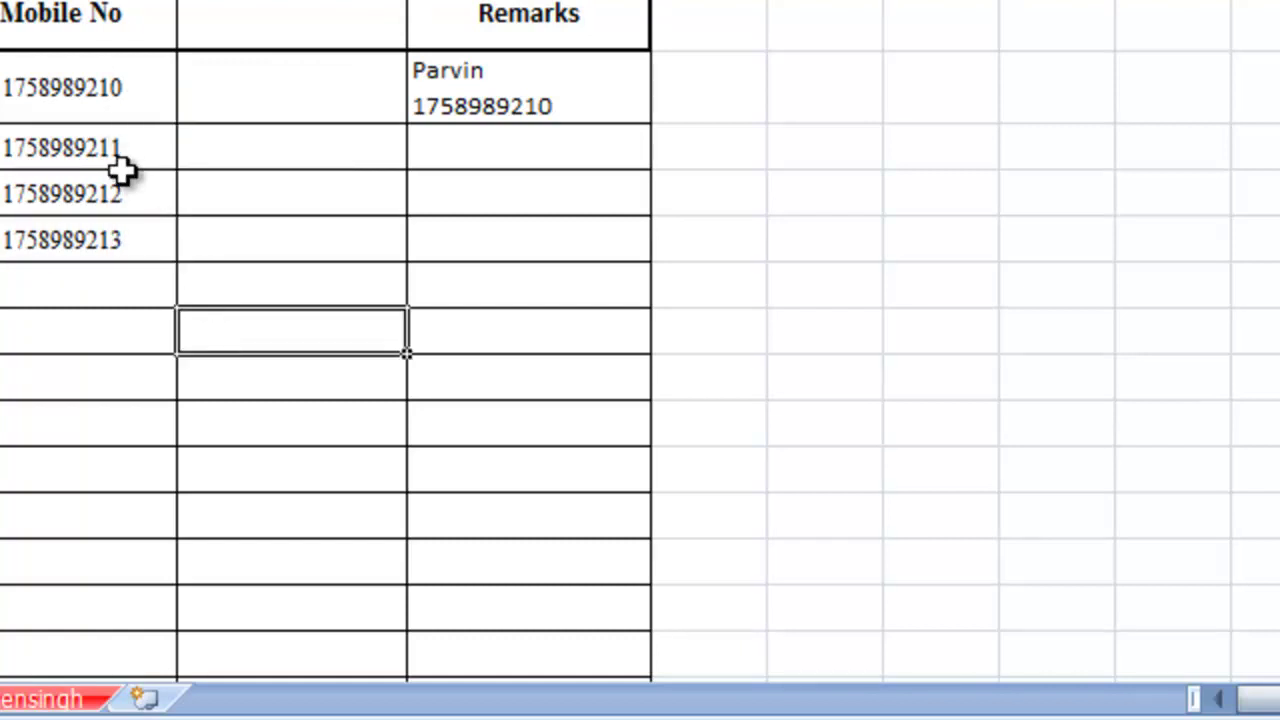
pyautogui.moveTo(128, 150); pyautogui.dragTo(126, 230)
pyautogui.moveTo(286, 452)
pyautogui.mouseDown()
pyautogui.moveTo(280, 672)
pyautogui.moveTo(380, 491)
pyautogui.moveTo(290, 479)
pyautogui.mouseUp()
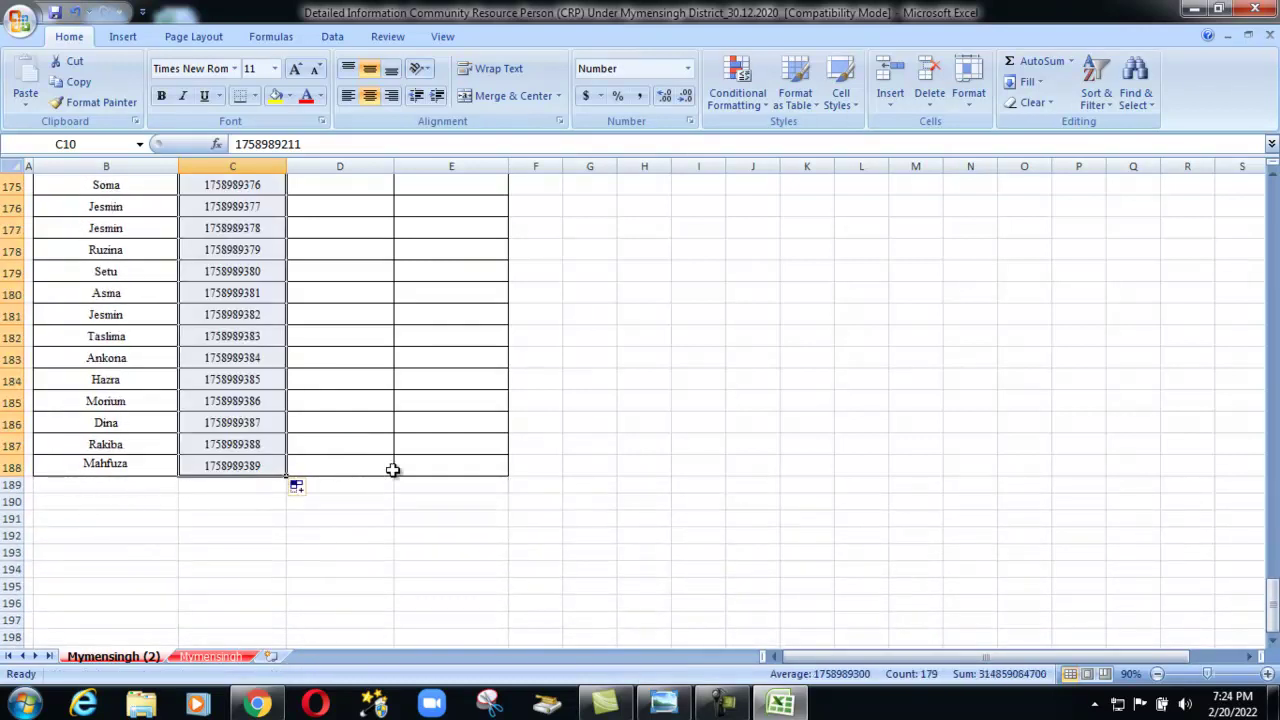
pyautogui.click(352, 474)
pyautogui.click(235, 466)
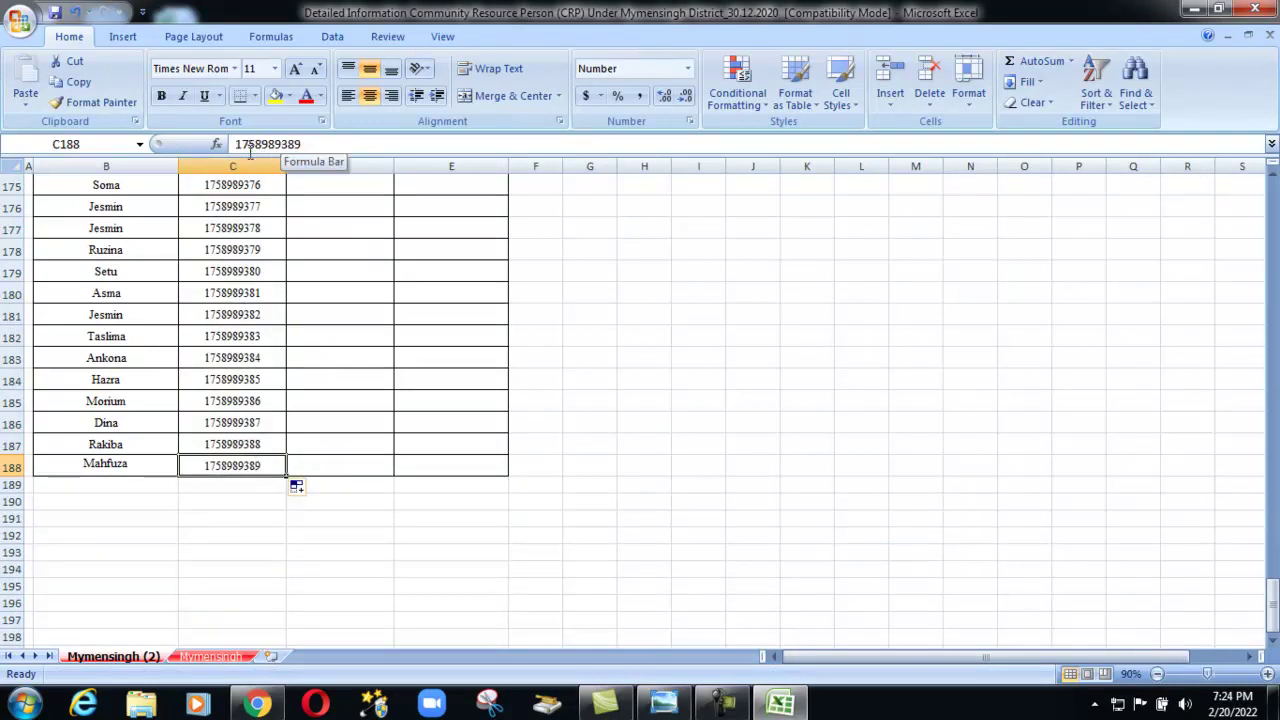
pyautogui.click(655, 335)
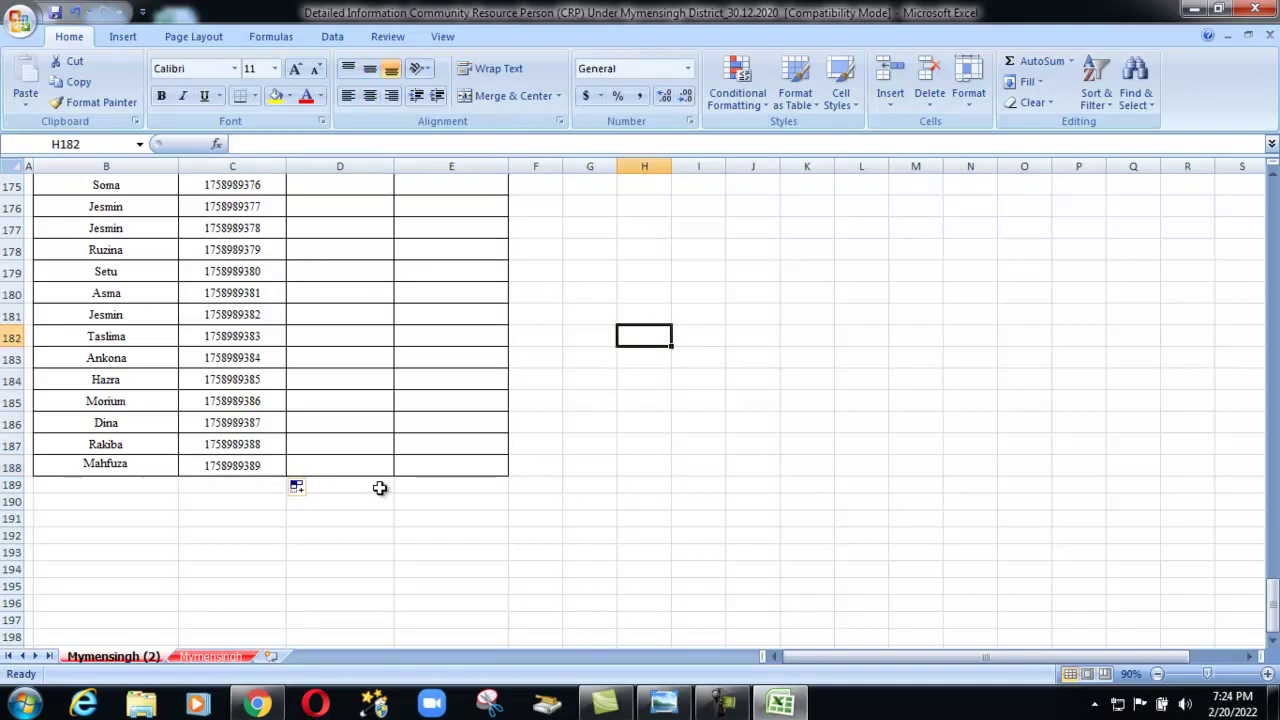
# - Scroll back to the top and select the Mobile No range C9:C188
pyautogui.scroll(4, 360, 486)
pyautogui.scroll(8, 357, 486)
pyautogui.scroll(4, 357, 486)
pyautogui.scroll(10, 300, 487)
pyautogui.scroll(7, 277, 486)
pyautogui.scroll(5, 277, 486)
pyautogui.scroll(12, 277, 486)
pyautogui.scroll(8, 277, 486)
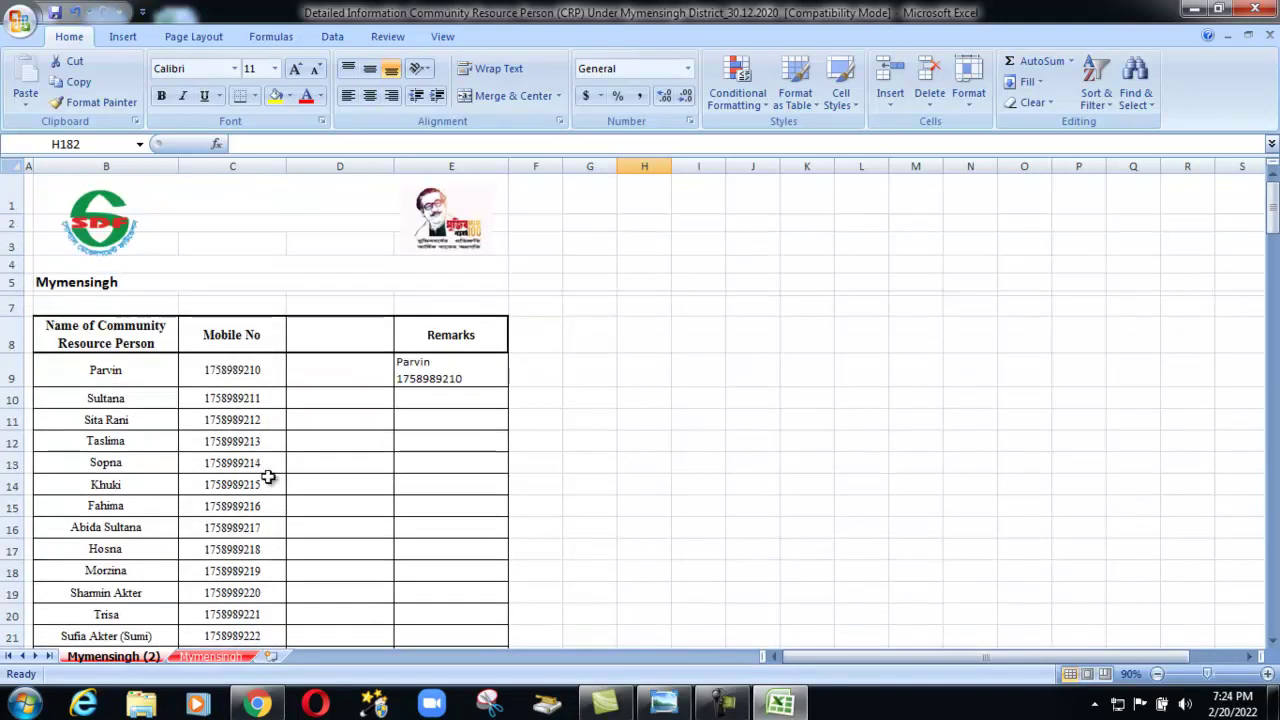
pyautogui.click(242, 383)
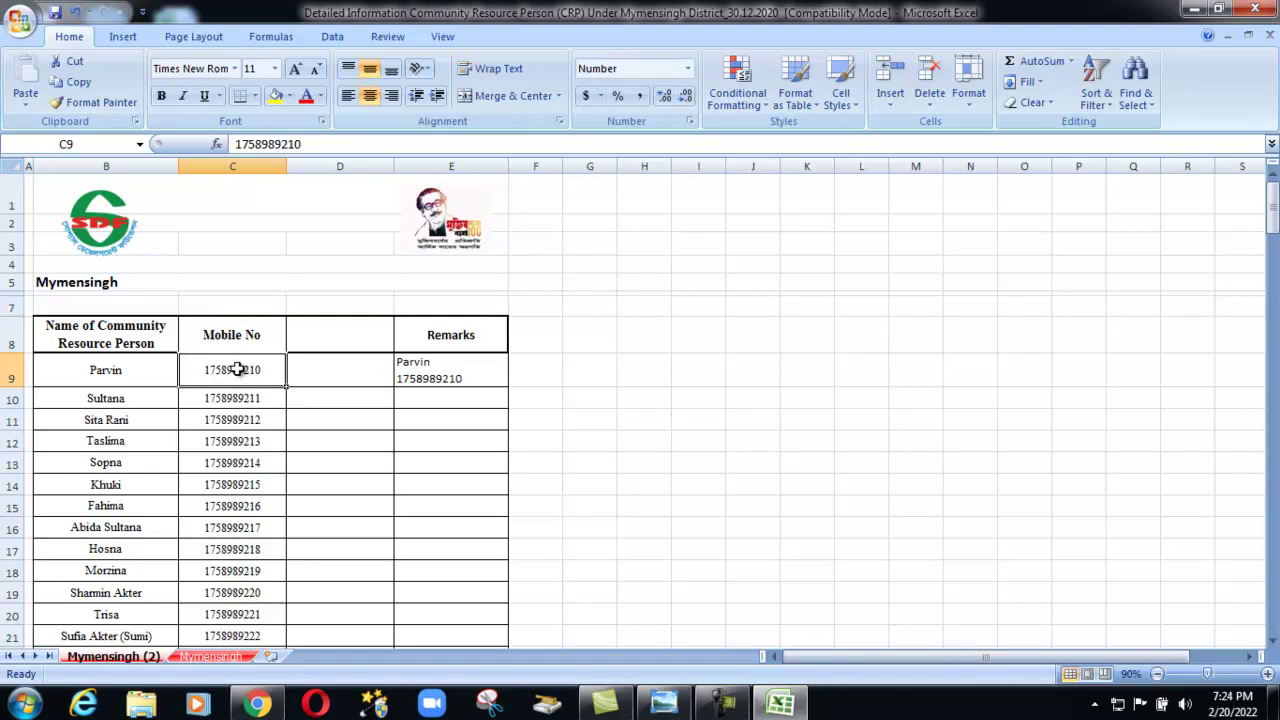
pyautogui.moveTo(236, 369); pyautogui.dragTo(228, 714)
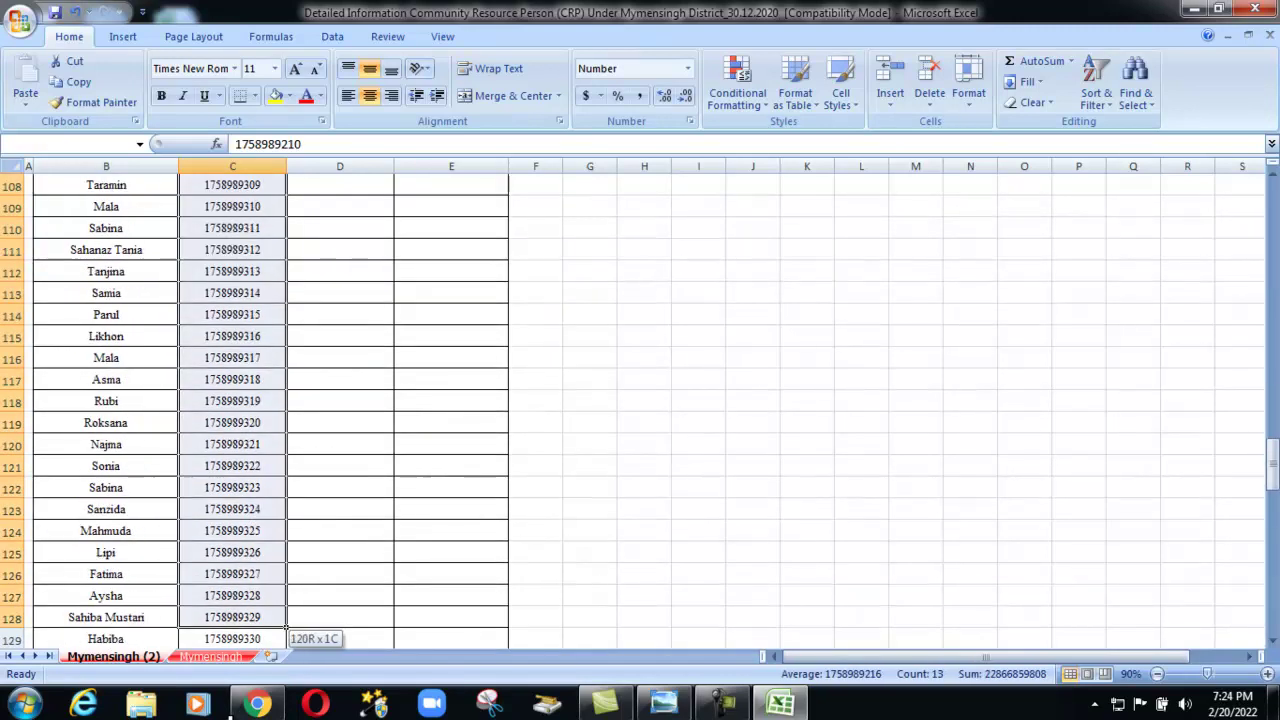
pyautogui.moveTo(228, 714); pyautogui.dragTo(214, 106)
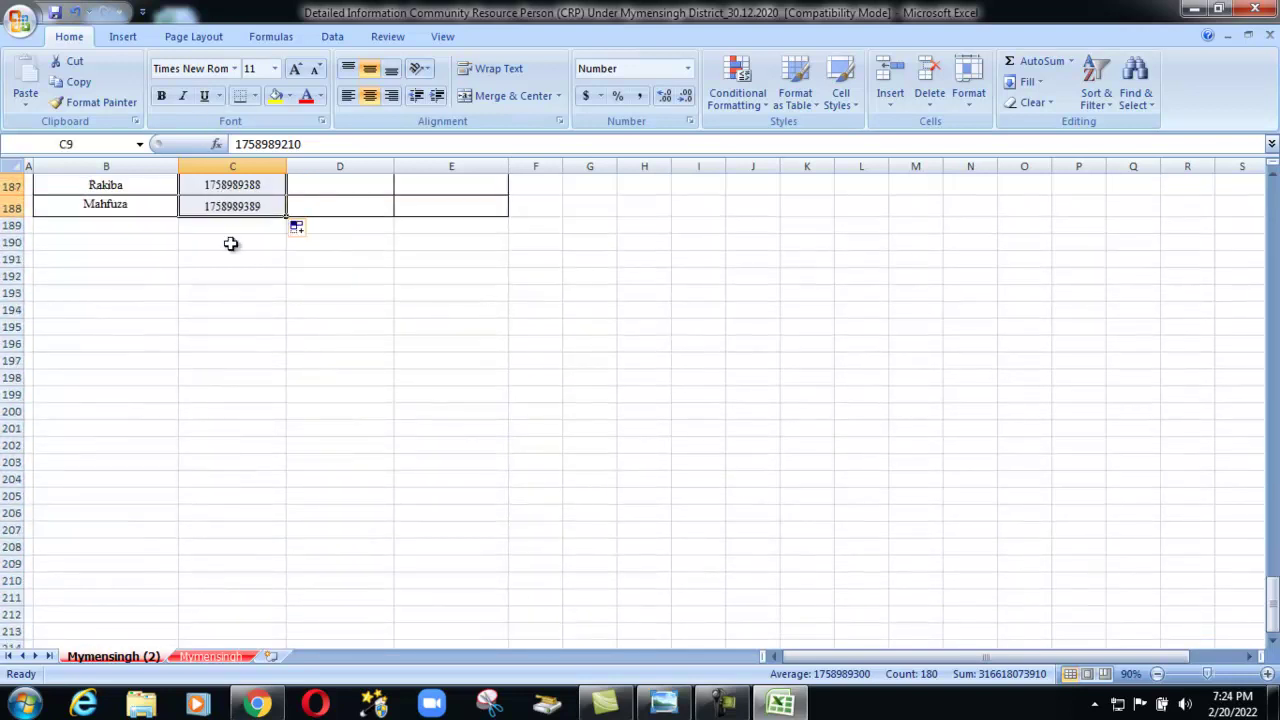
# - Format the selected Mobile No cells as Text
pyautogui.click(688, 68)
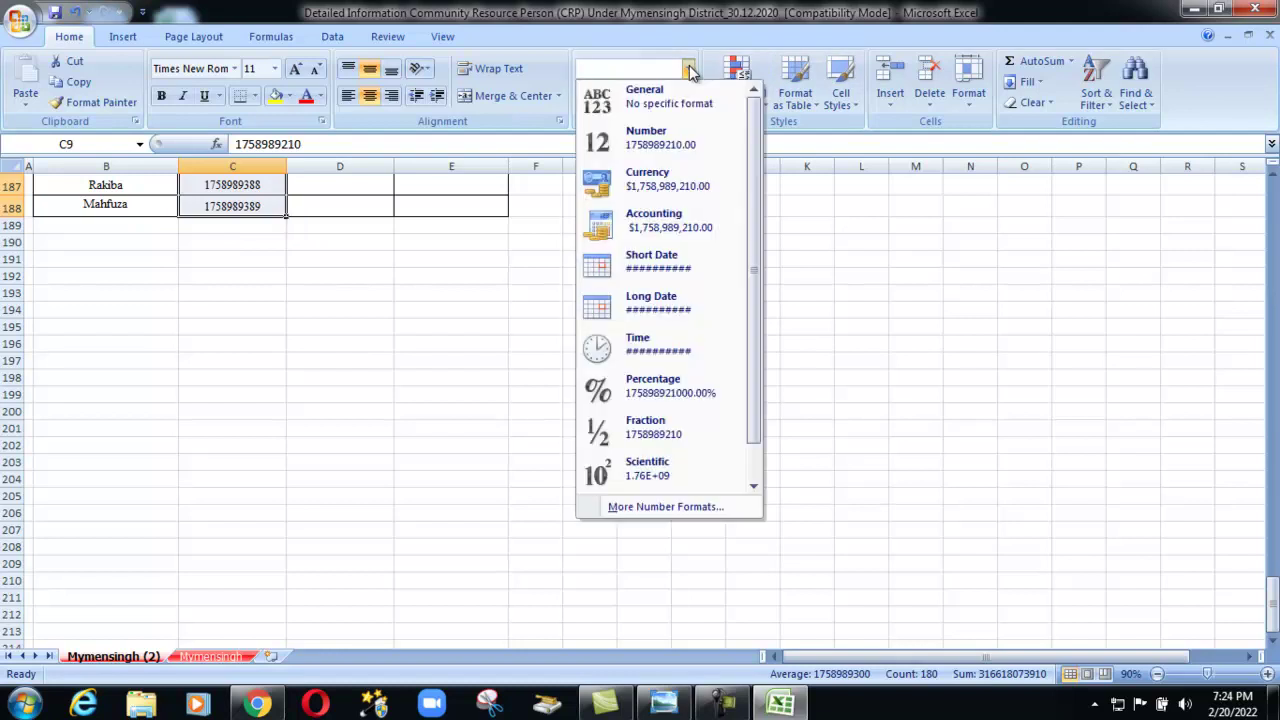
pyautogui.moveTo(753, 268); pyautogui.dragTo(762, 379)
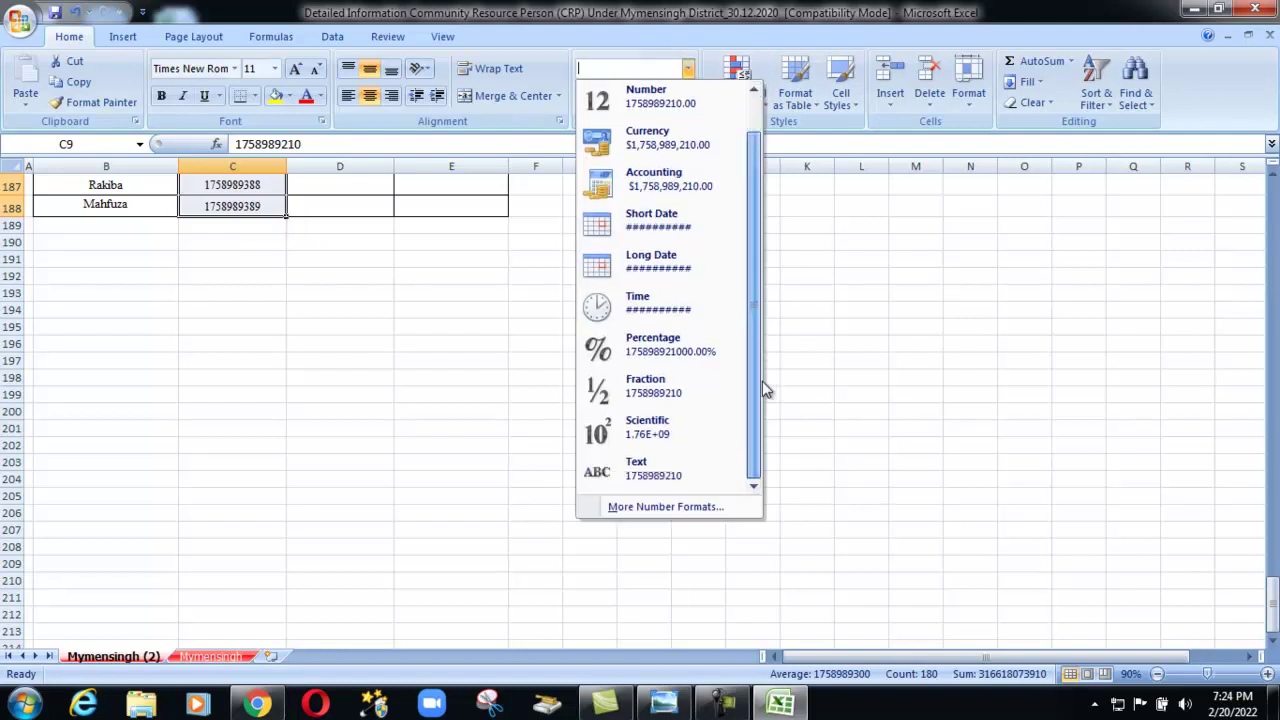
pyautogui.click(667, 463)
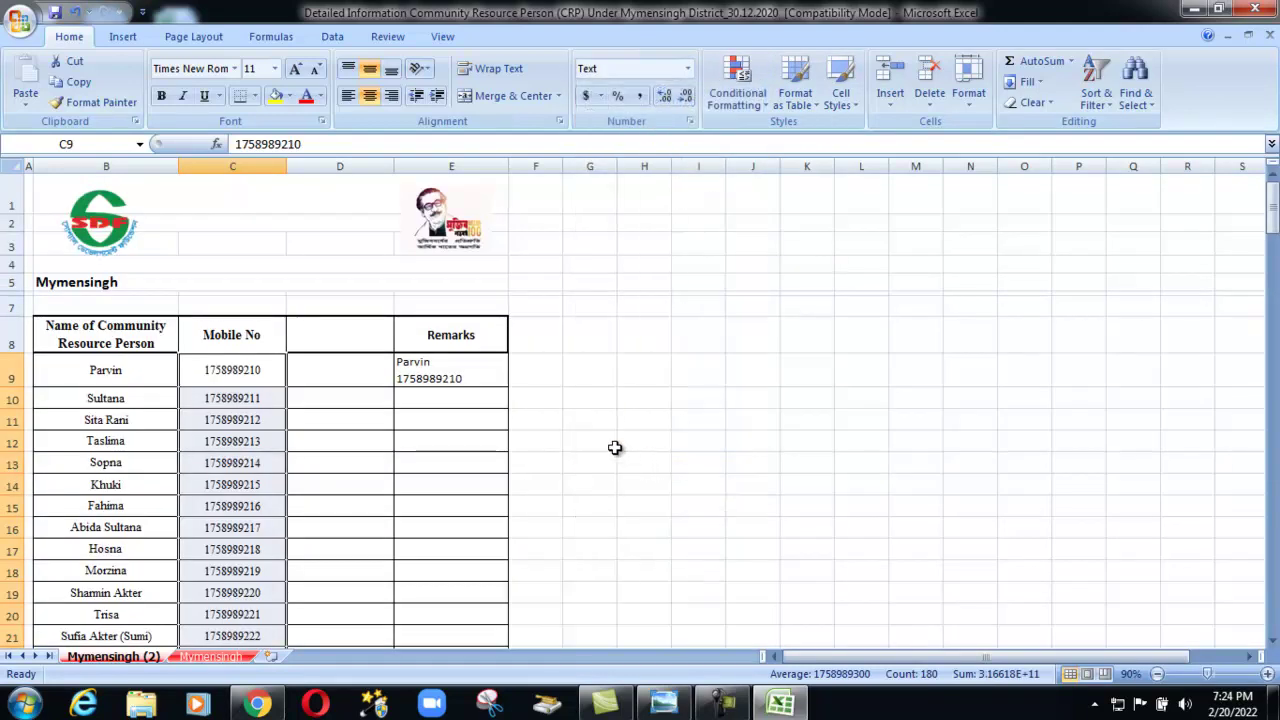
pyautogui.click(562, 430)
pyautogui.click(197, 376)
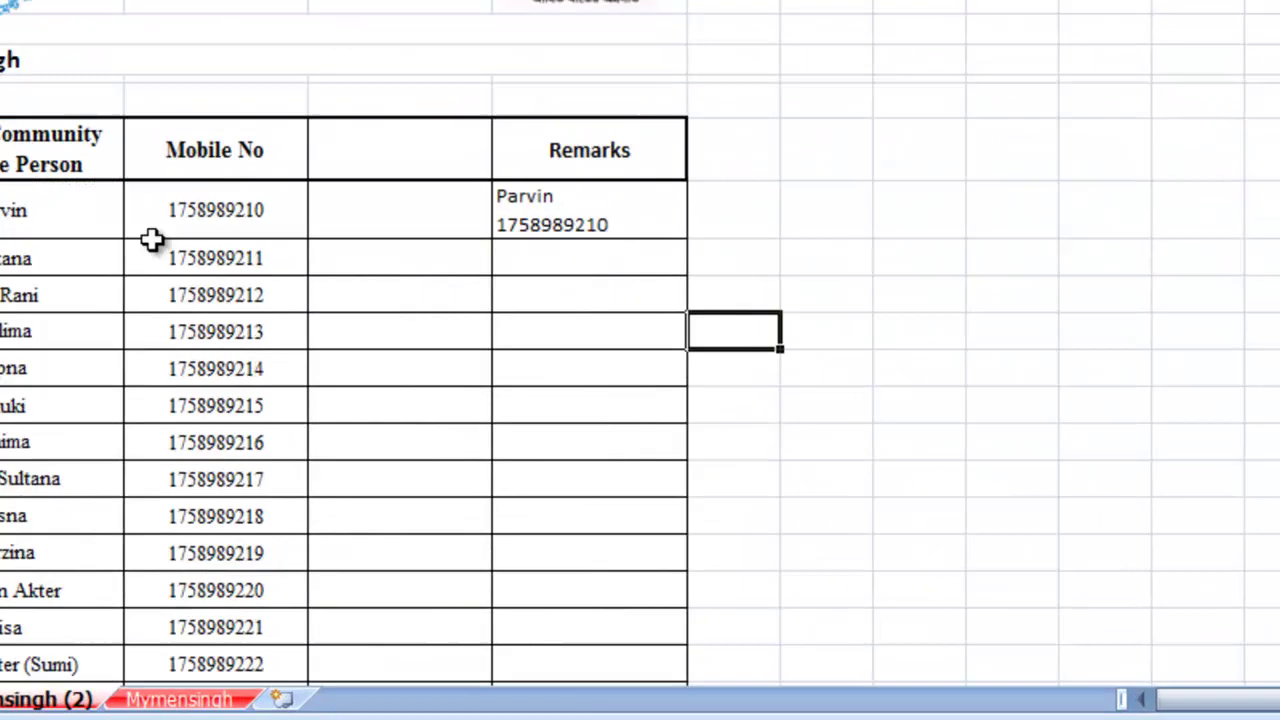
pyautogui.doubleClick(144, 110)
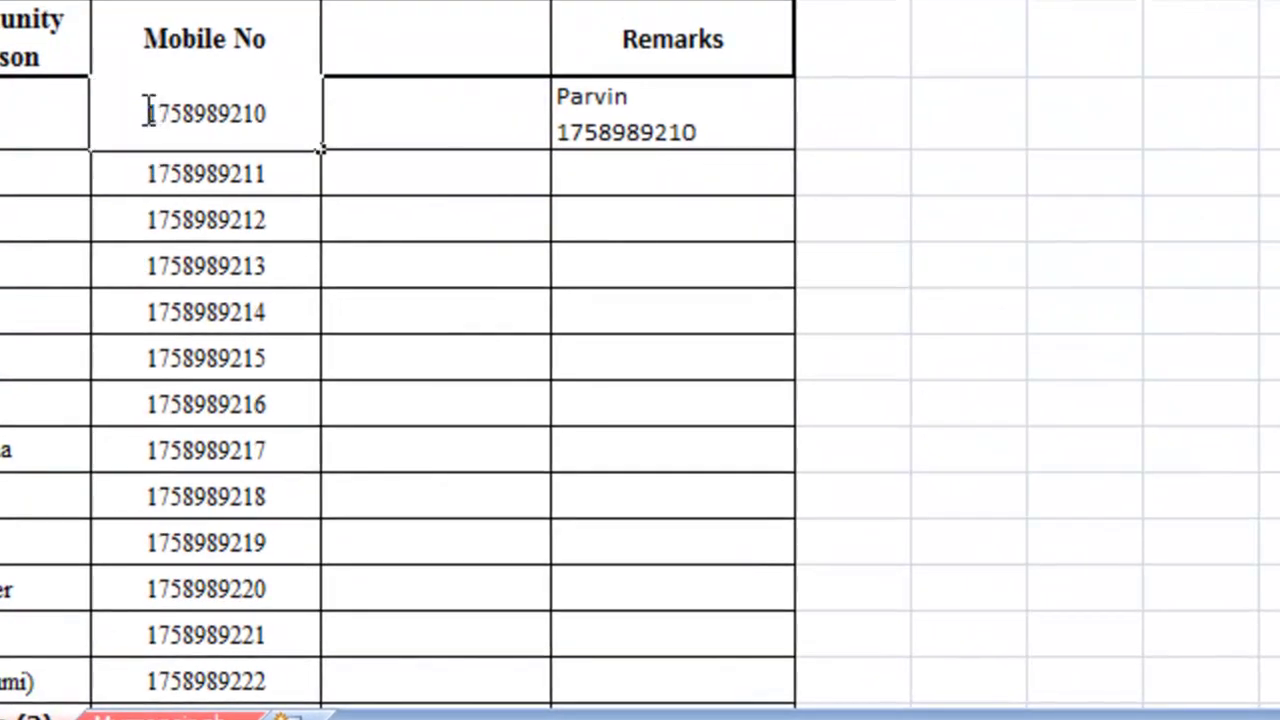
pyautogui.write('0')
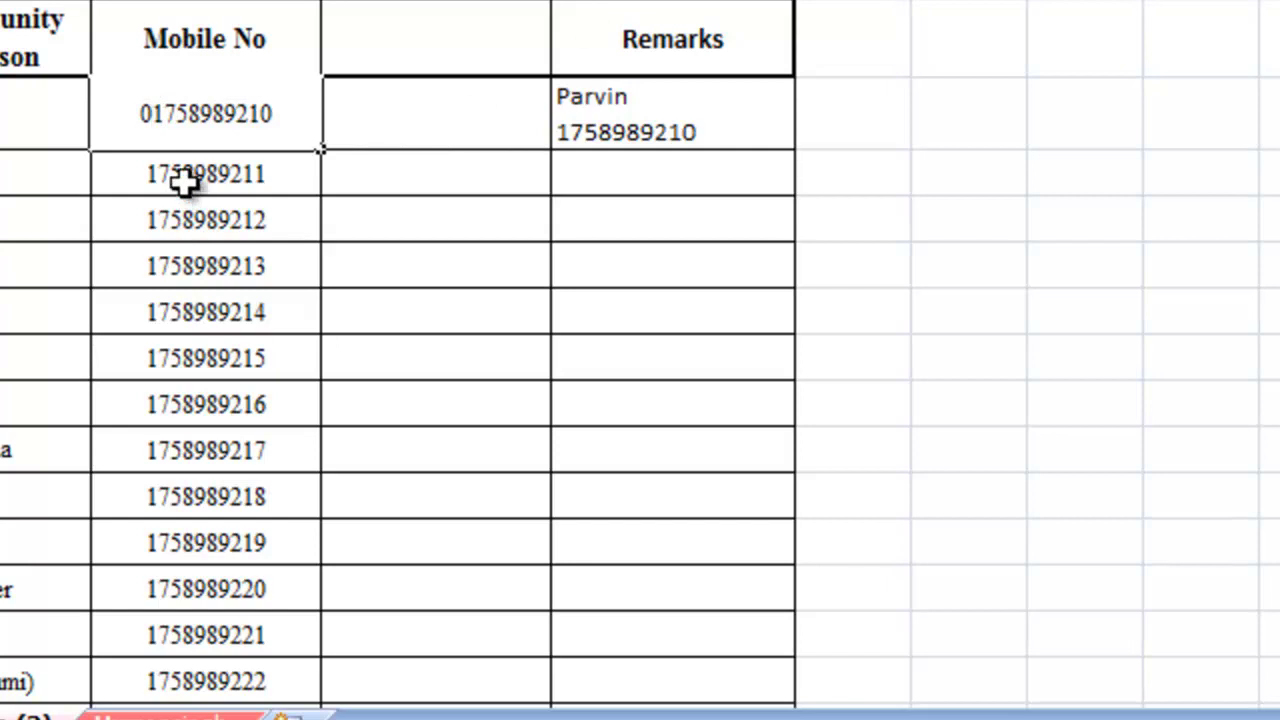
pyautogui.click(150, 182)
pyautogui.doubleClick(140, 175)
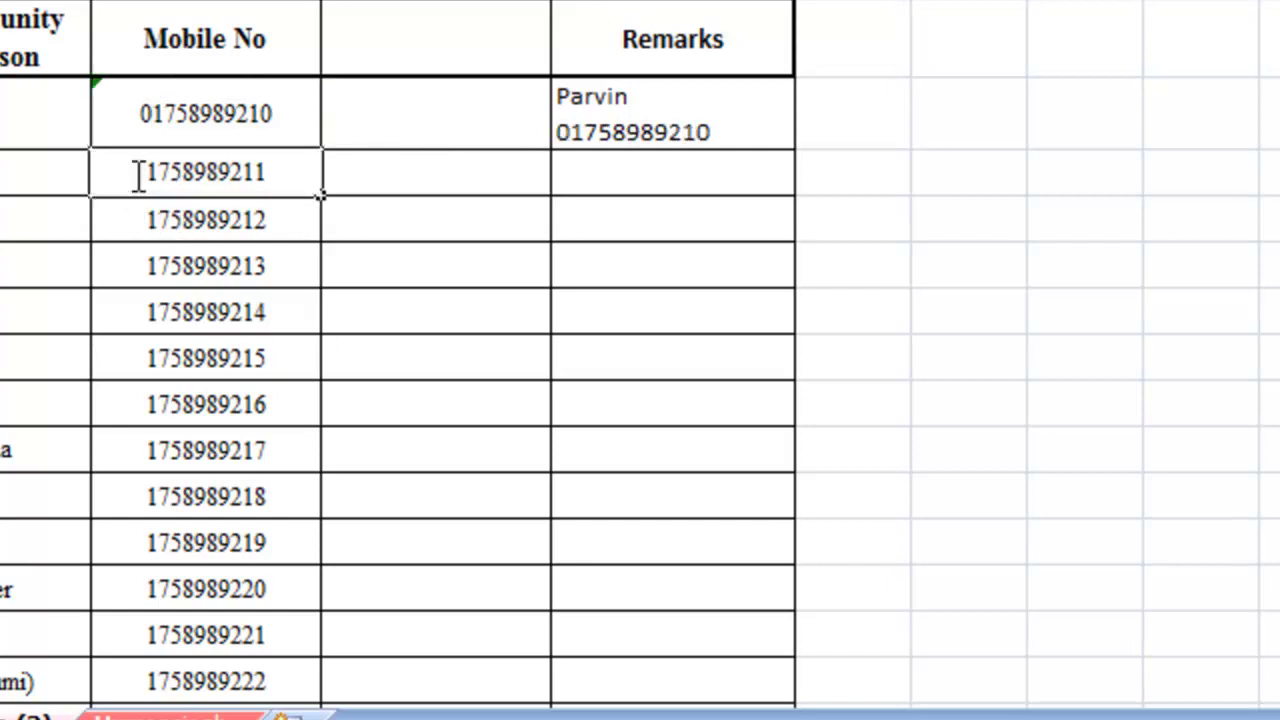
pyautogui.write('0')
pyautogui.click(340, 263)
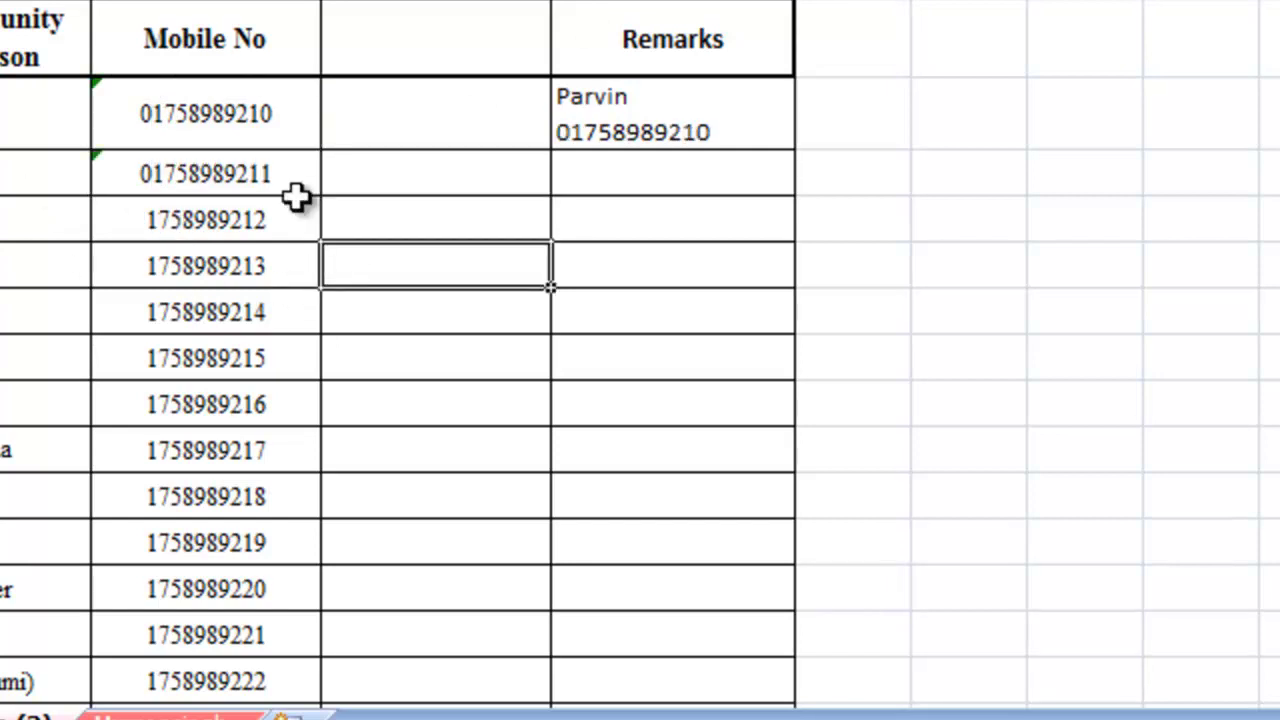
pyautogui.click(217, 131)
pyautogui.click(214, 182)
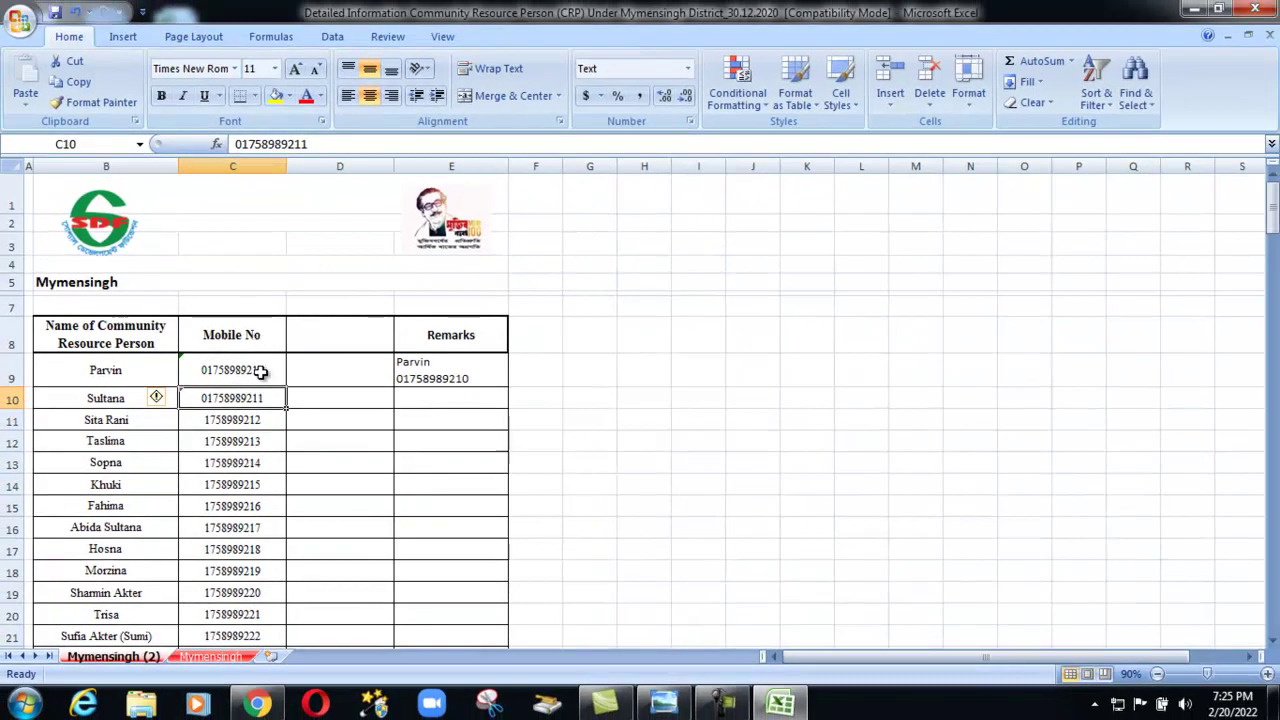
pyautogui.click(260, 372)
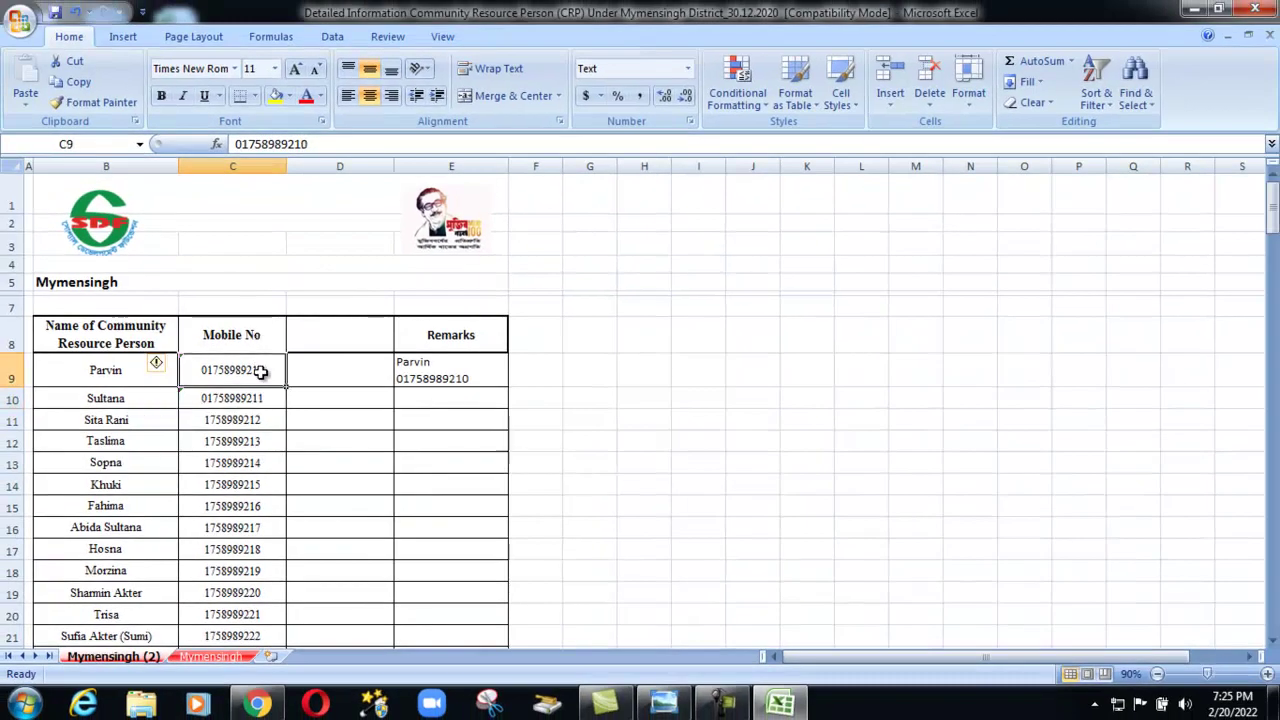
# - Apply Text format again to cell C9
pyautogui.click(687, 68)
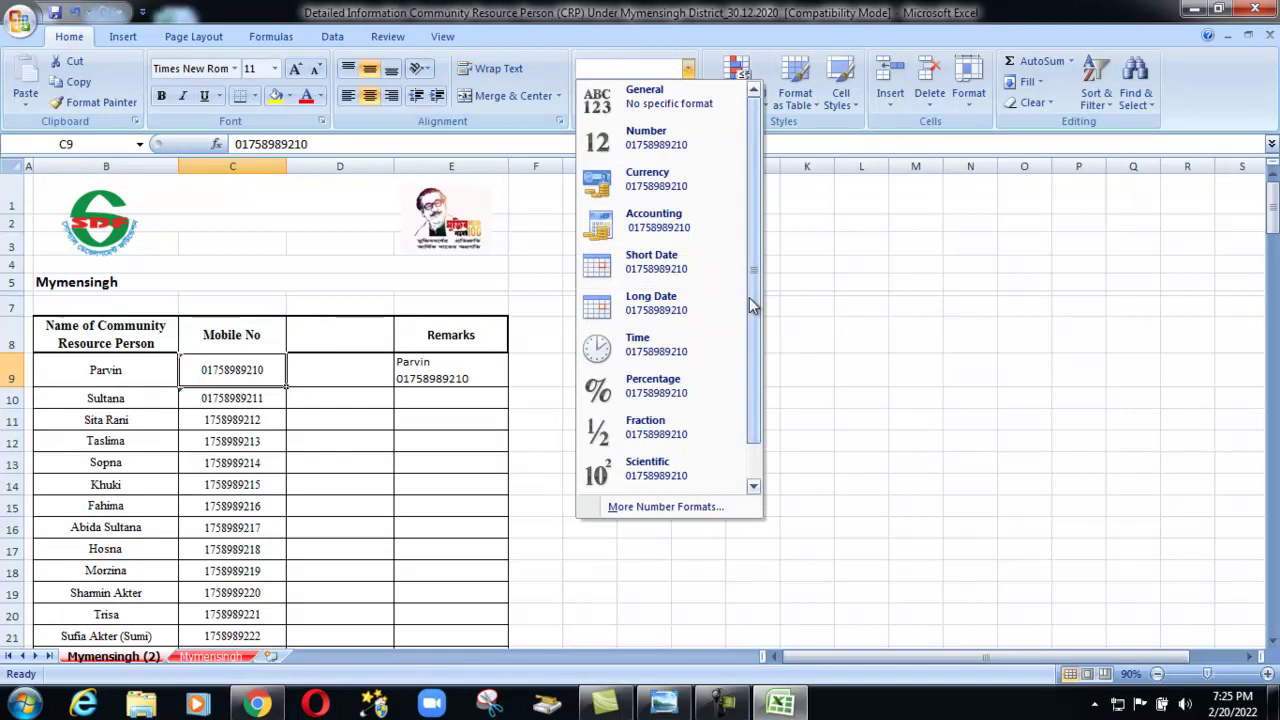
pyautogui.moveTo(749, 297); pyautogui.dragTo(749, 340)
pyautogui.click(689, 471)
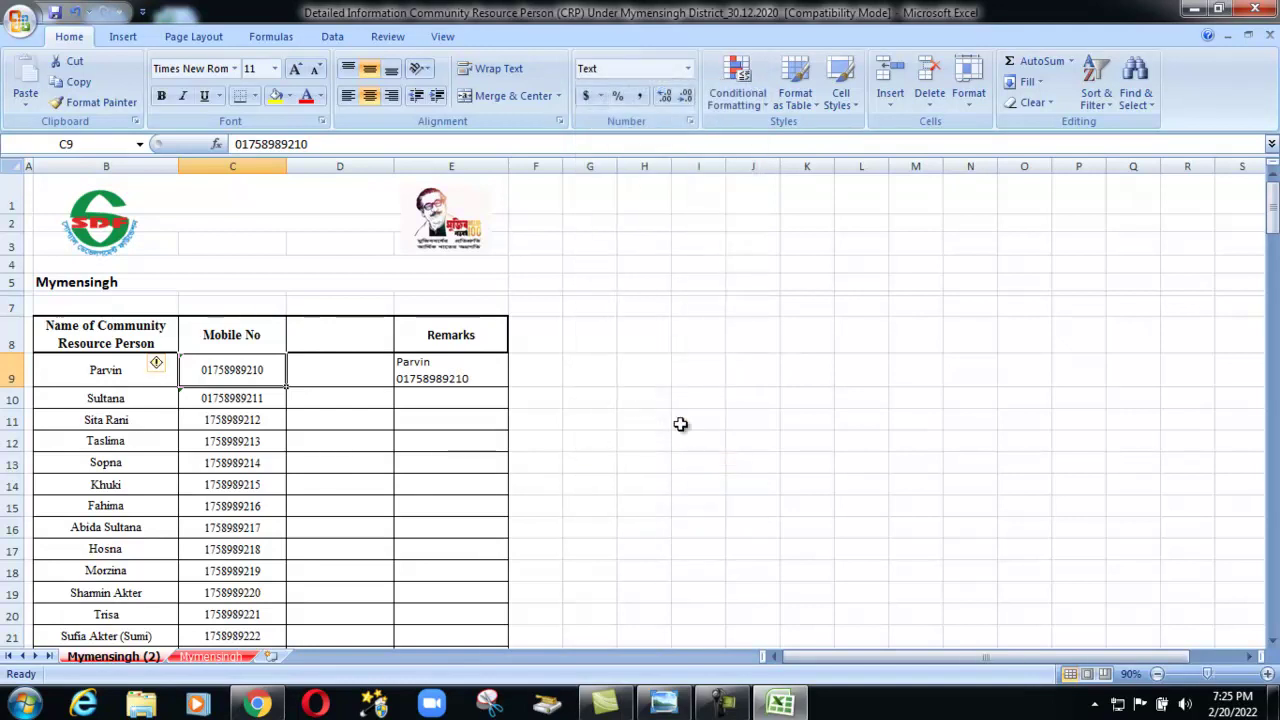
pyautogui.click(680, 424)
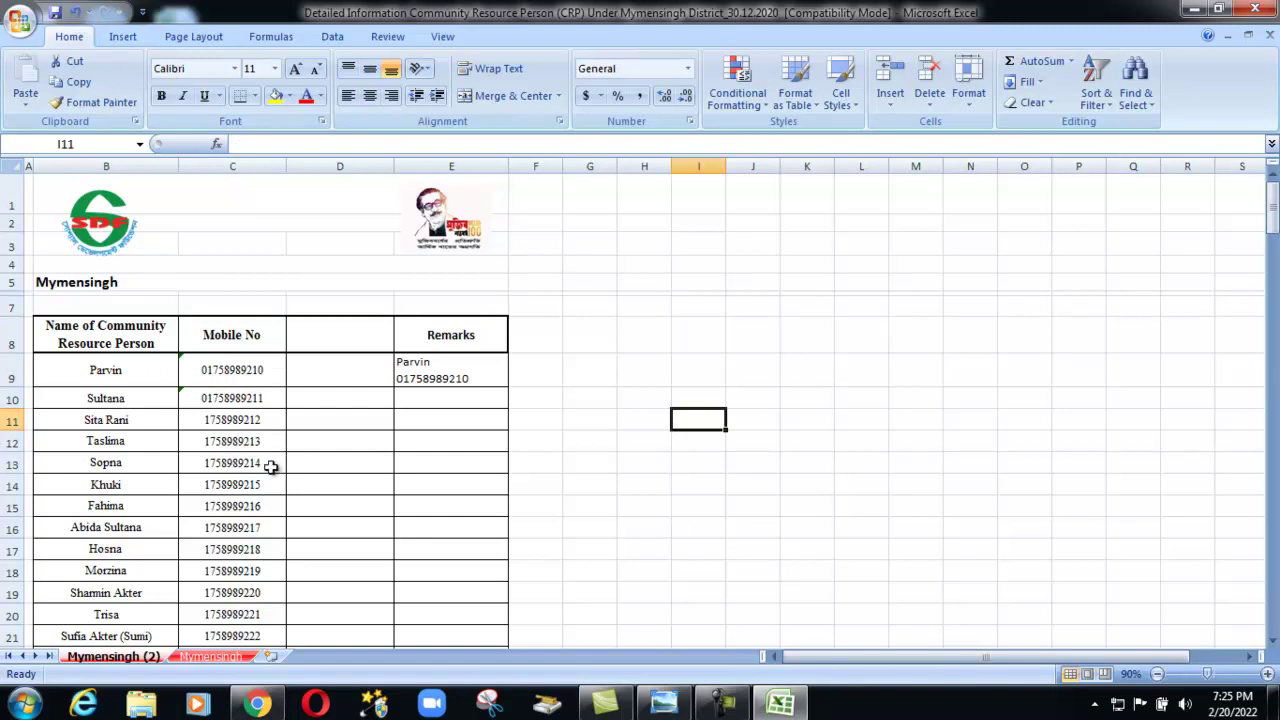
# - Undo the leading-zero edits and reselect the Mobile No column
pyautogui.click(76, 13)
pyautogui.click(76, 13)
pyautogui.click(76, 13)
pyautogui.click(629, 403)
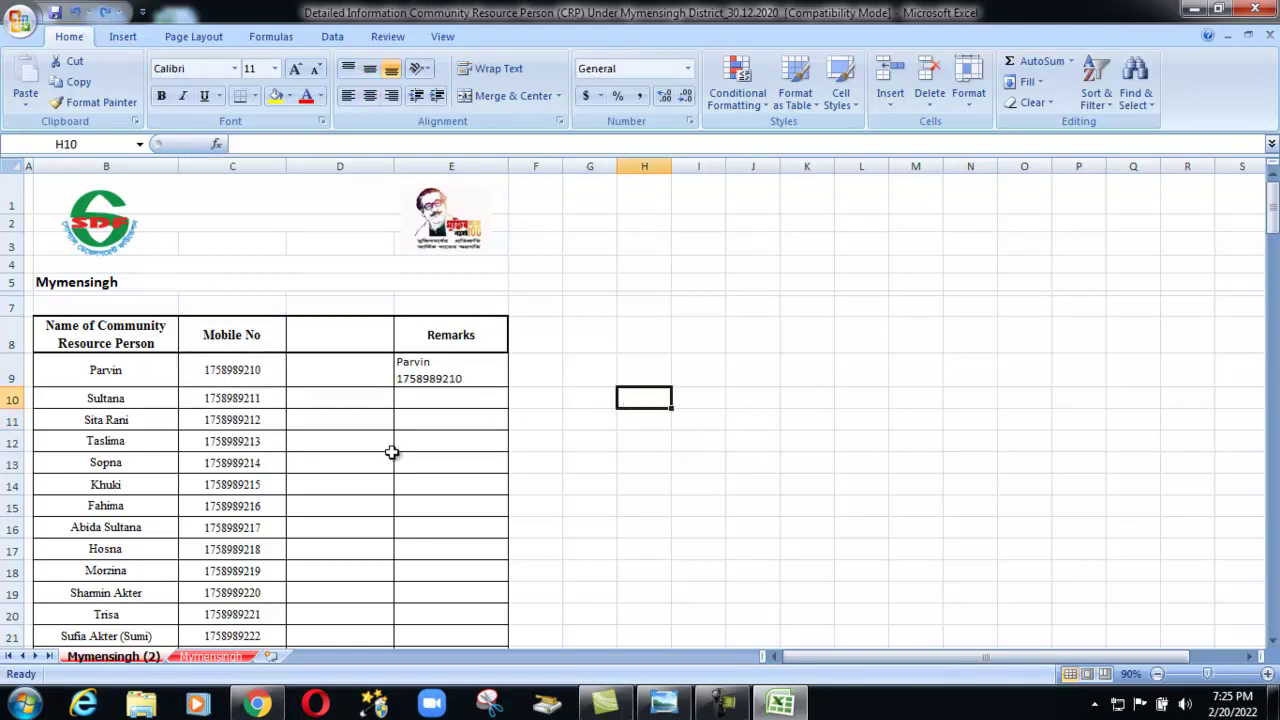
pyautogui.moveTo(233, 369)
pyautogui.mouseDown()
pyautogui.moveTo(285, 632)
pyautogui.moveTo(247, 577)
pyautogui.mouseUp()
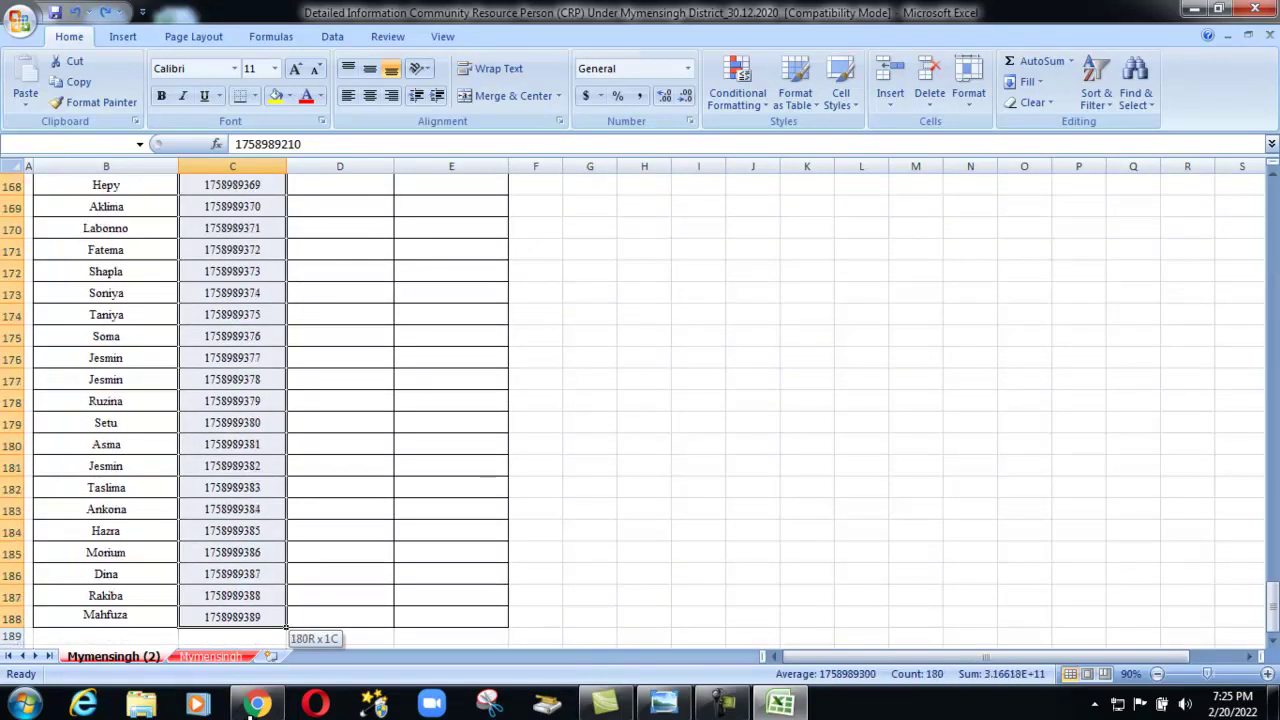
pyautogui.click(687, 69)
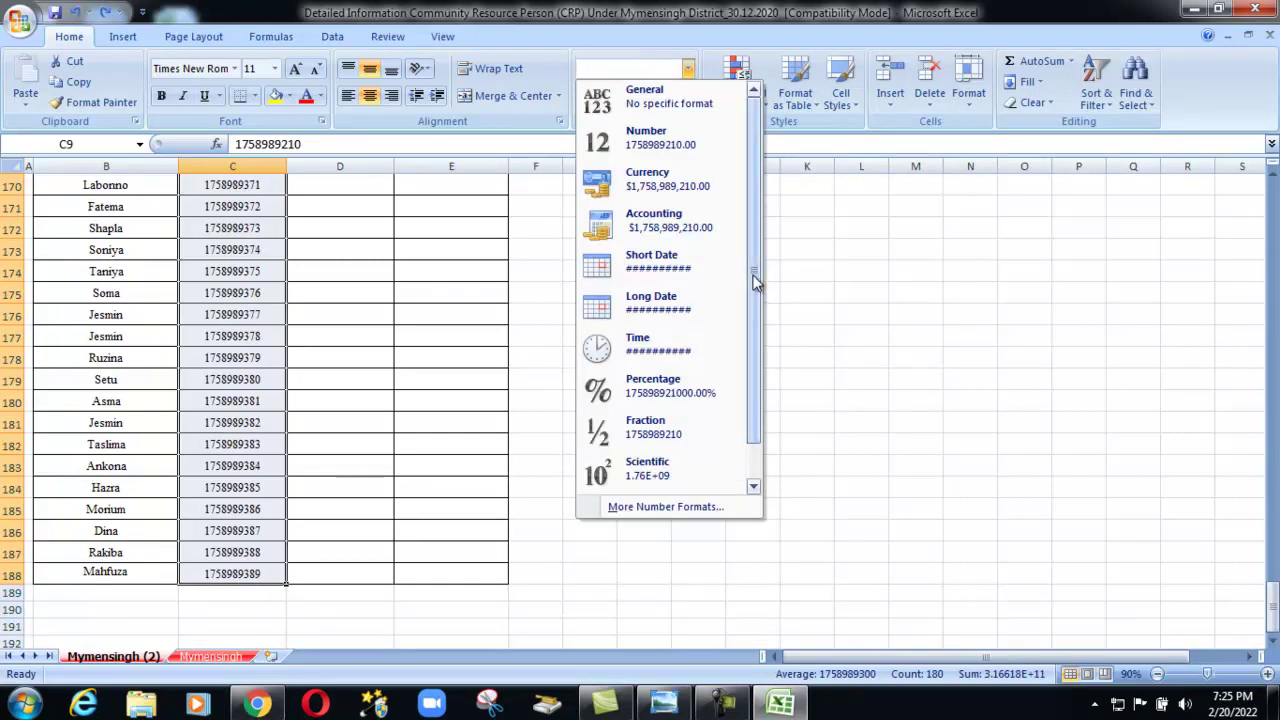
pyautogui.scroll(-1, 753, 300)
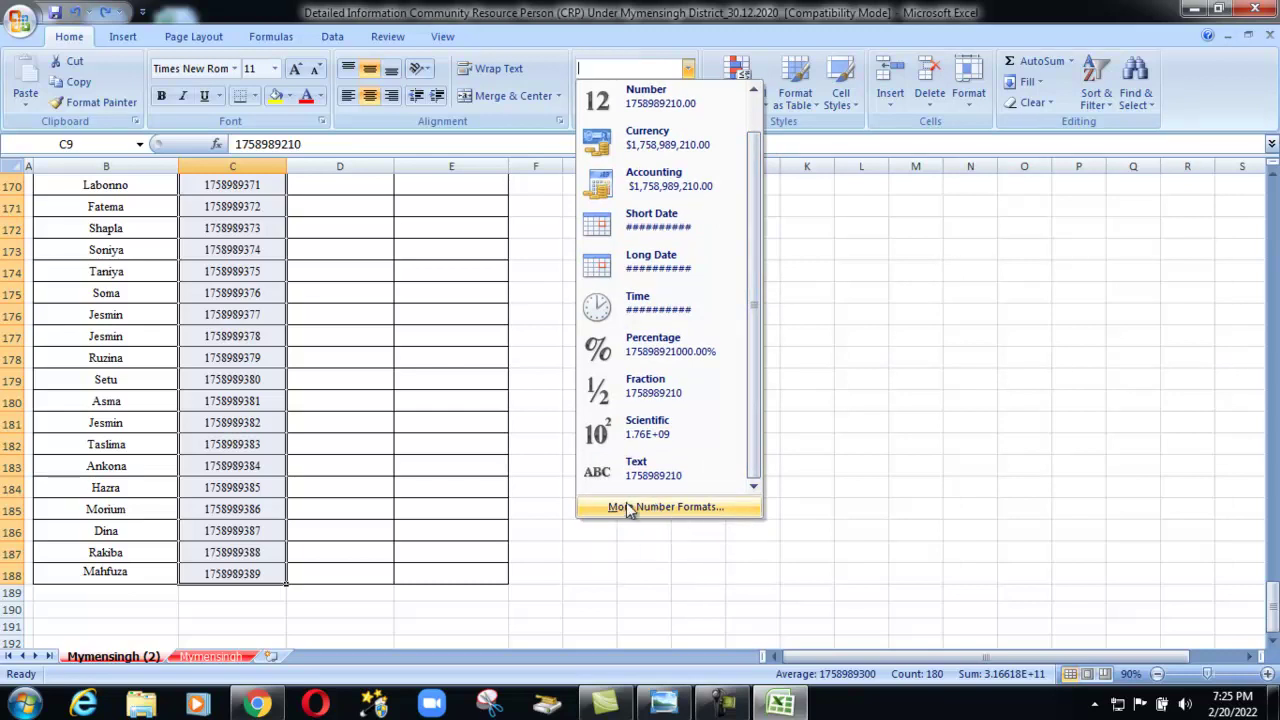
# - Browse the number format categories in the Format Cells dialog, from General to Special
pyautogui.click(666, 507)
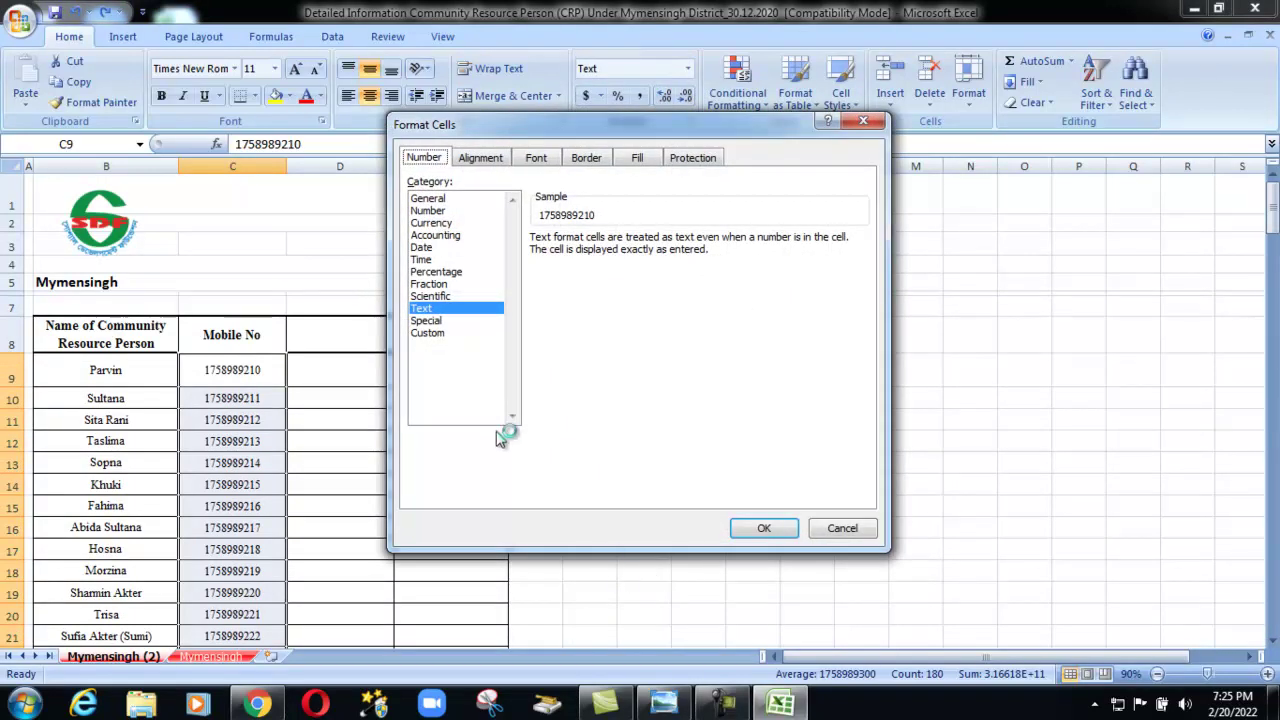
pyautogui.click(433, 200)
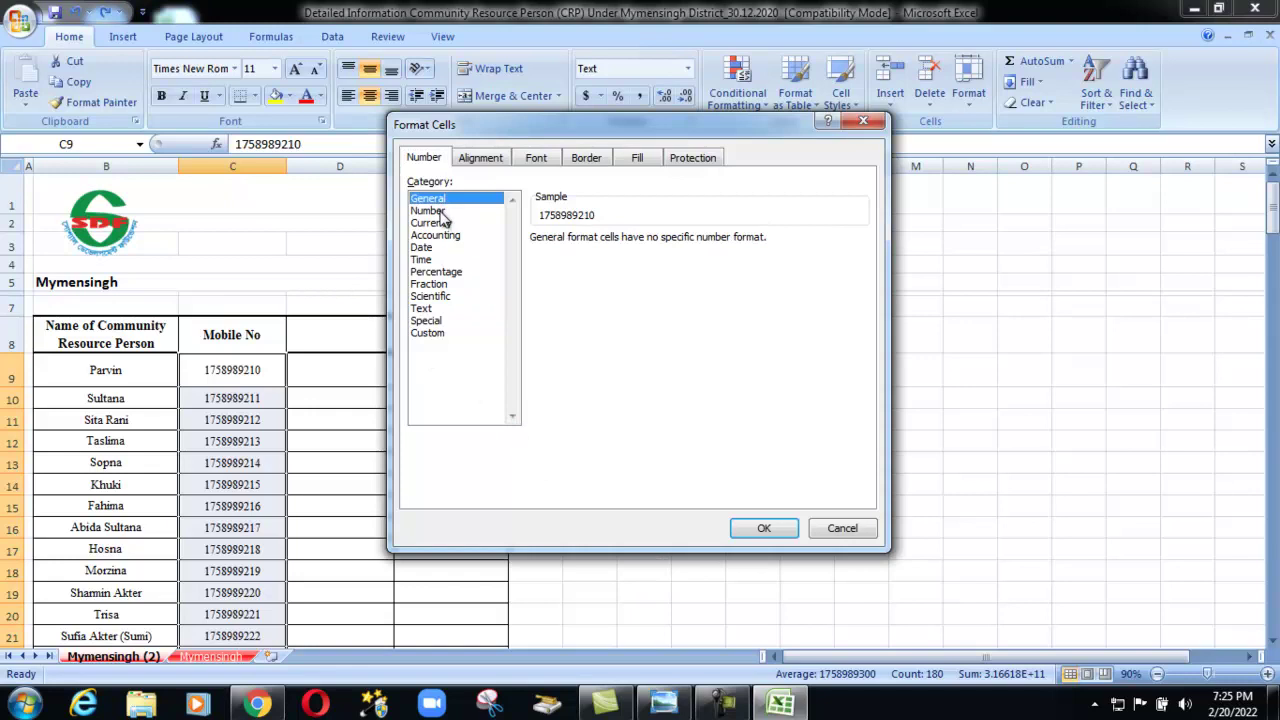
pyautogui.click(433, 211)
pyautogui.click(440, 223)
pyautogui.click(440, 235)
pyautogui.click(437, 247)
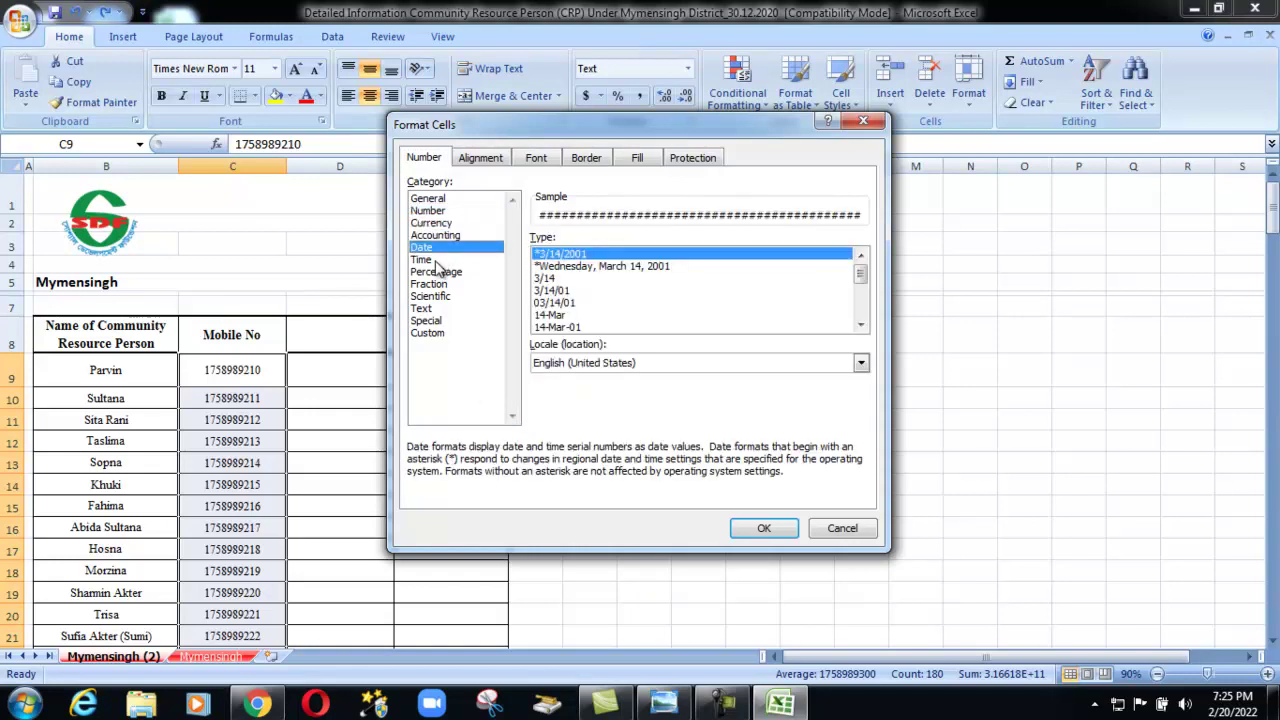
pyautogui.click(436, 261)
pyautogui.click(439, 273)
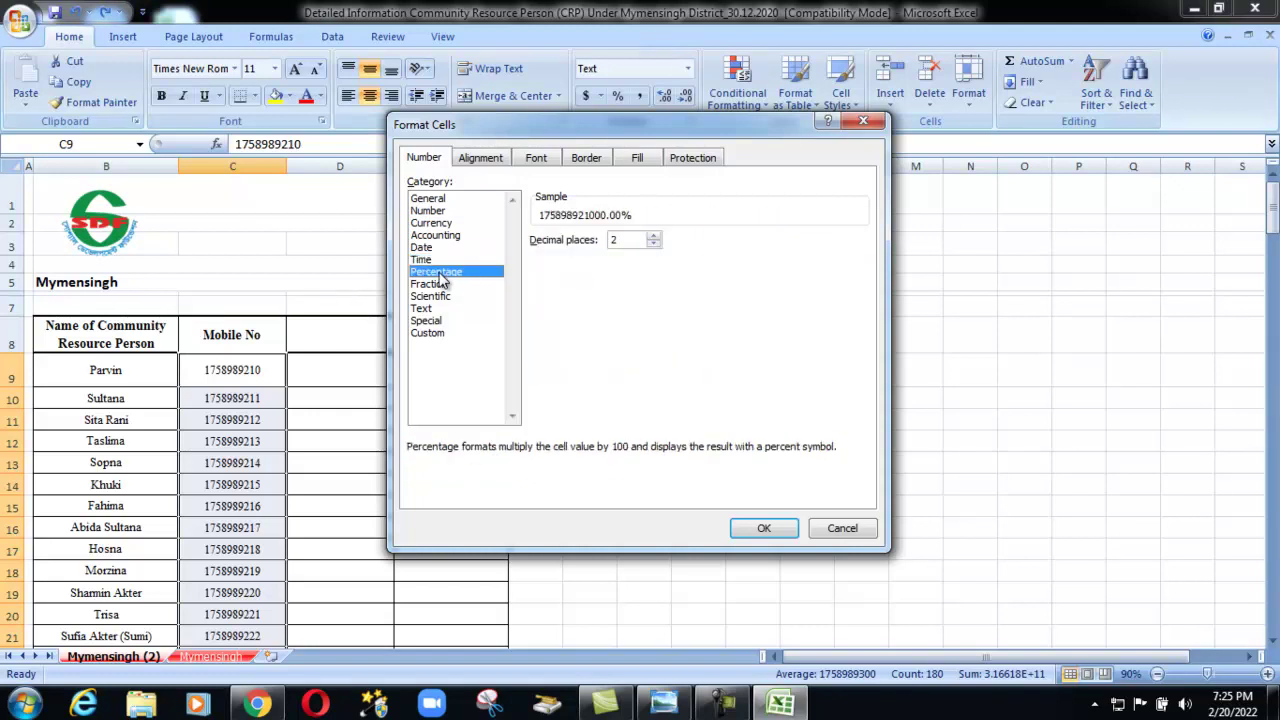
pyautogui.click(440, 285)
pyautogui.click(443, 297)
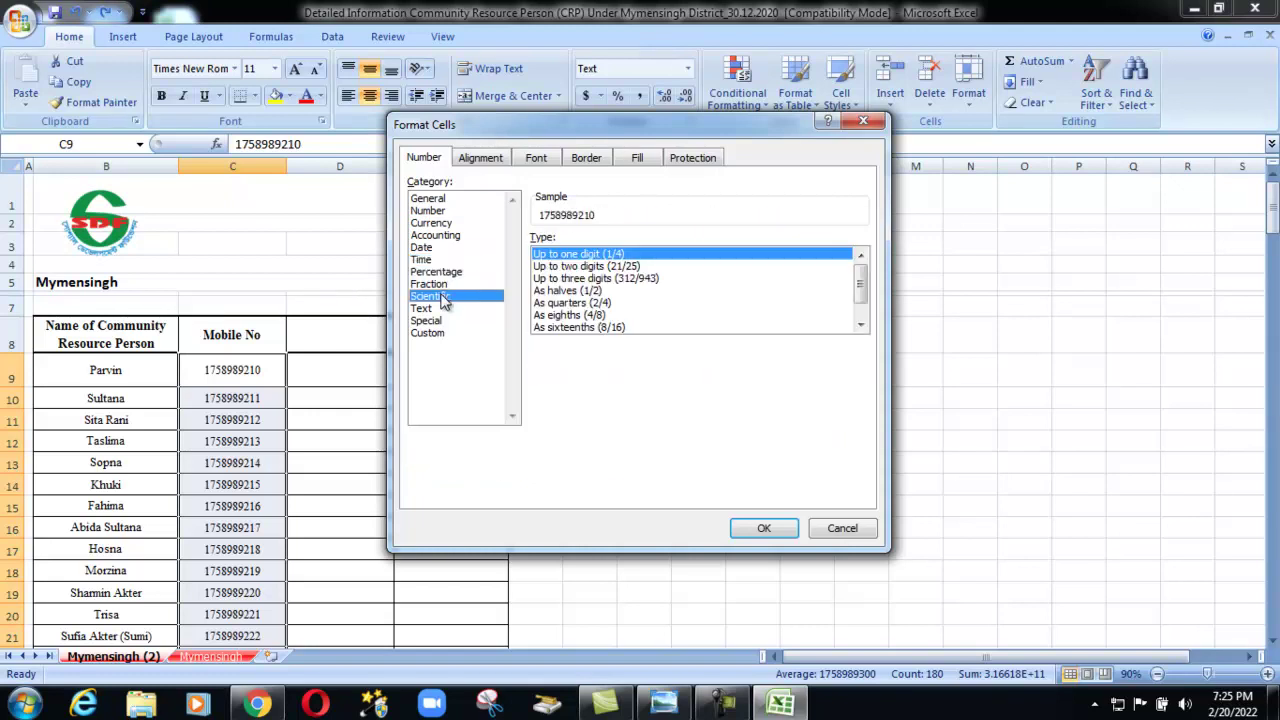
pyautogui.click(446, 310)
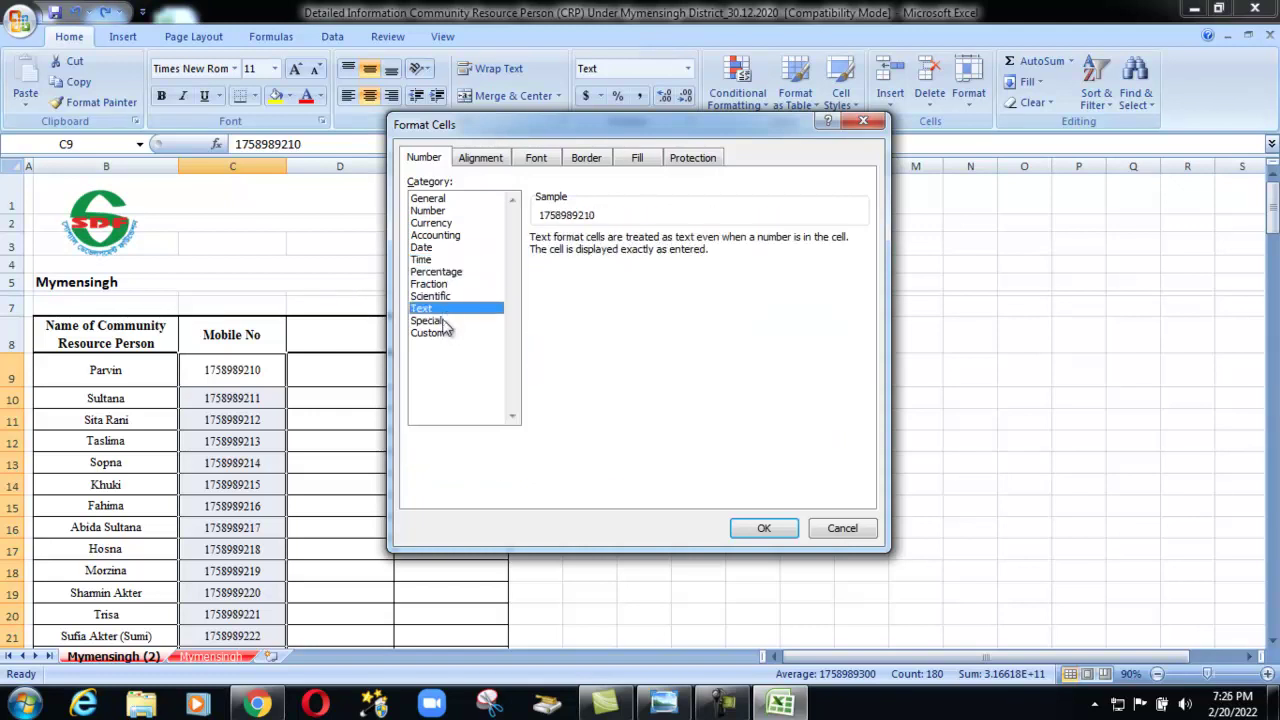
pyautogui.click(445, 321)
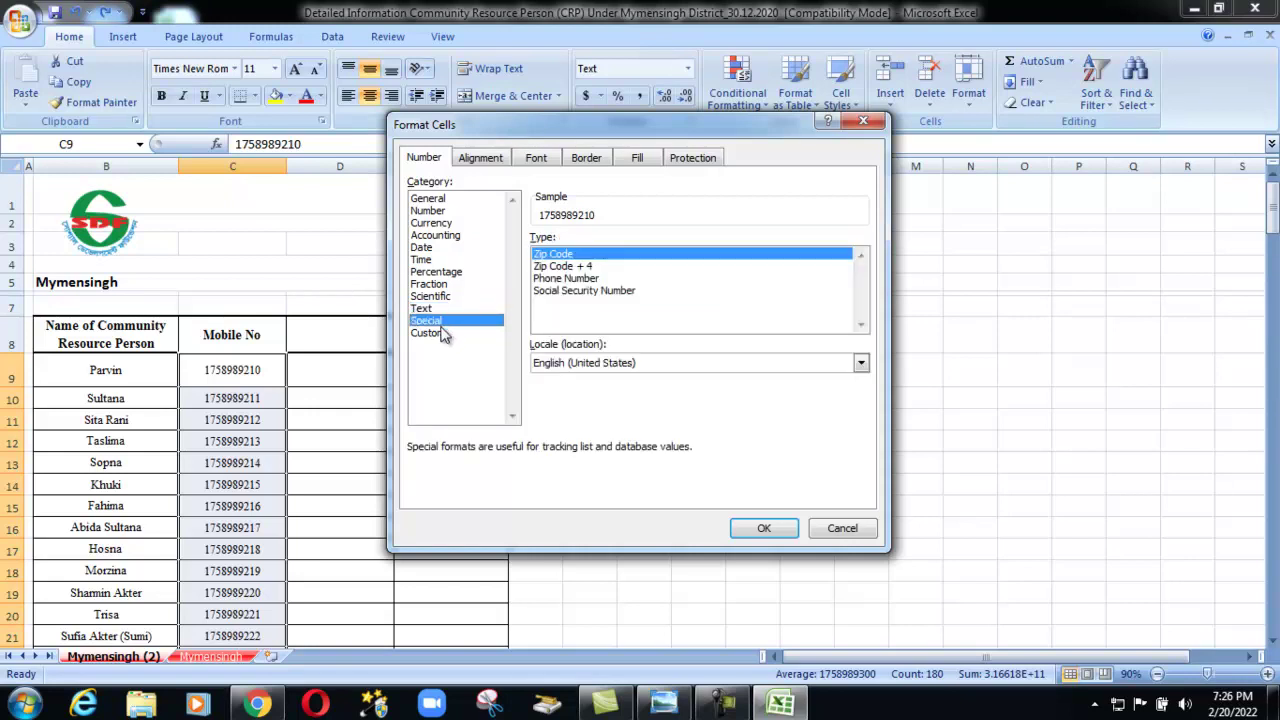
pyautogui.click(430, 333)
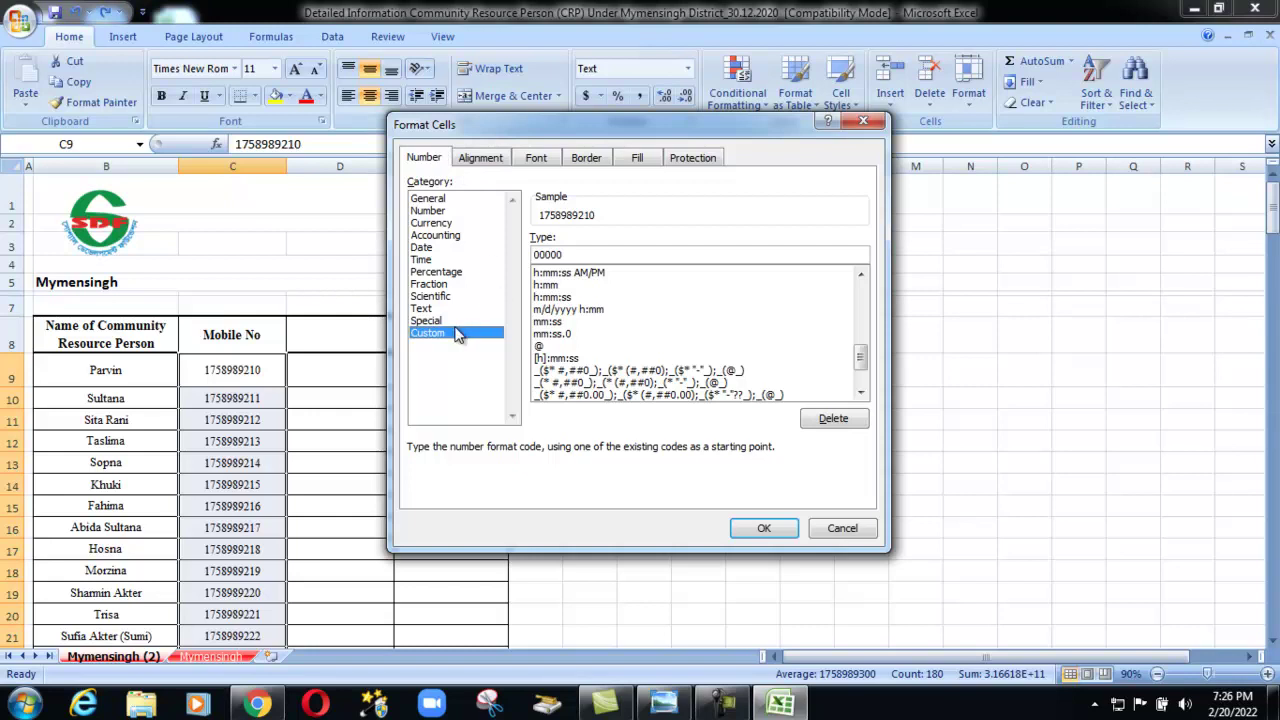
pyautogui.moveTo(861, 360); pyautogui.dragTo(861, 290)
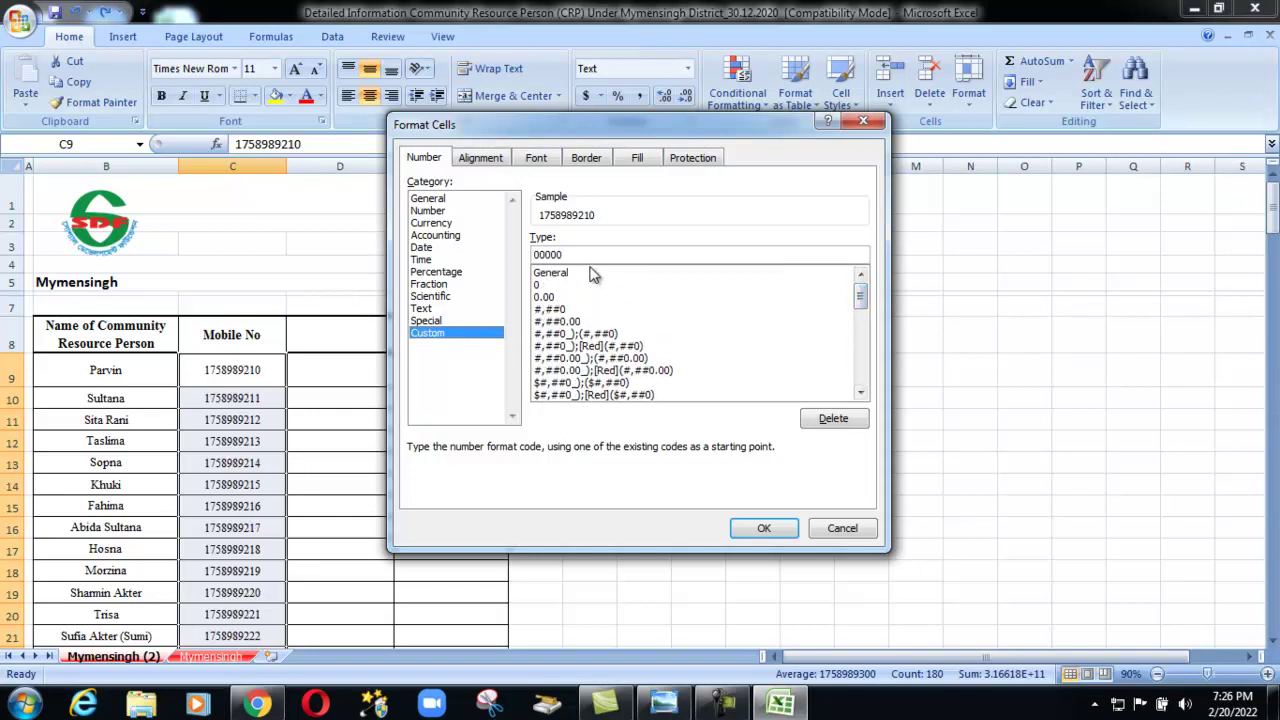
pyautogui.click(548, 286)
pyautogui.click(553, 273)
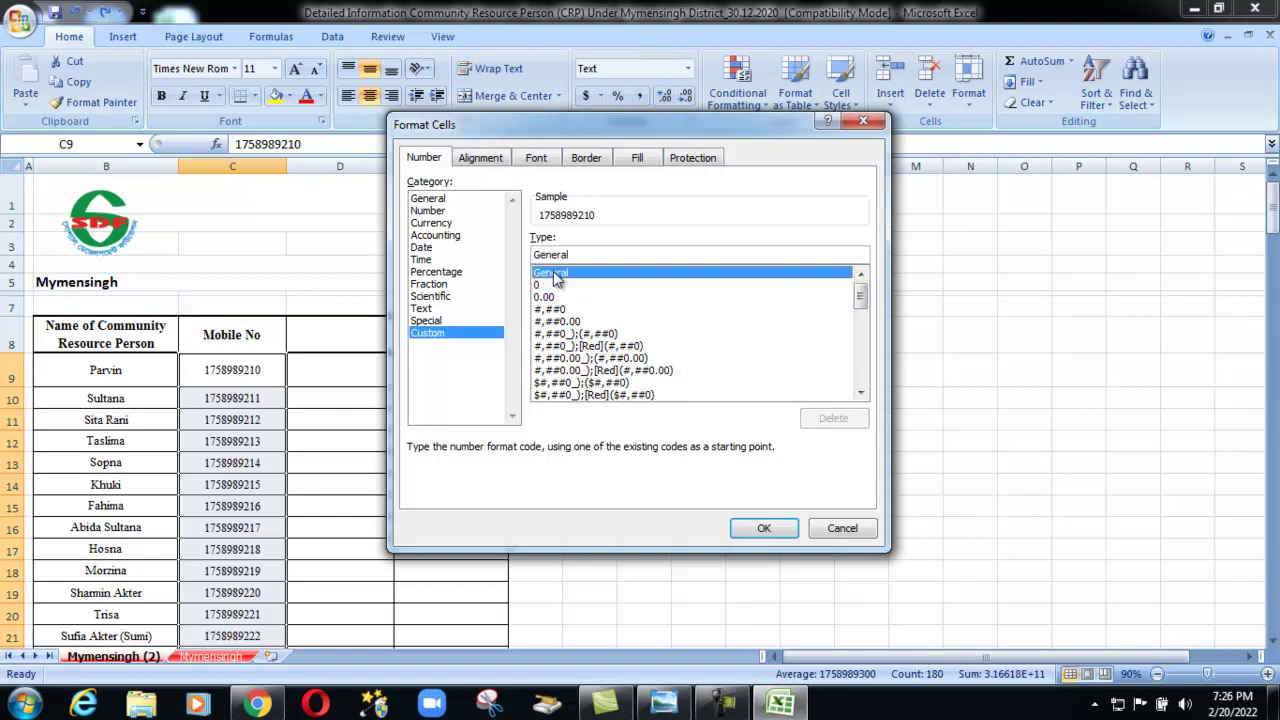
pyautogui.click(552, 285)
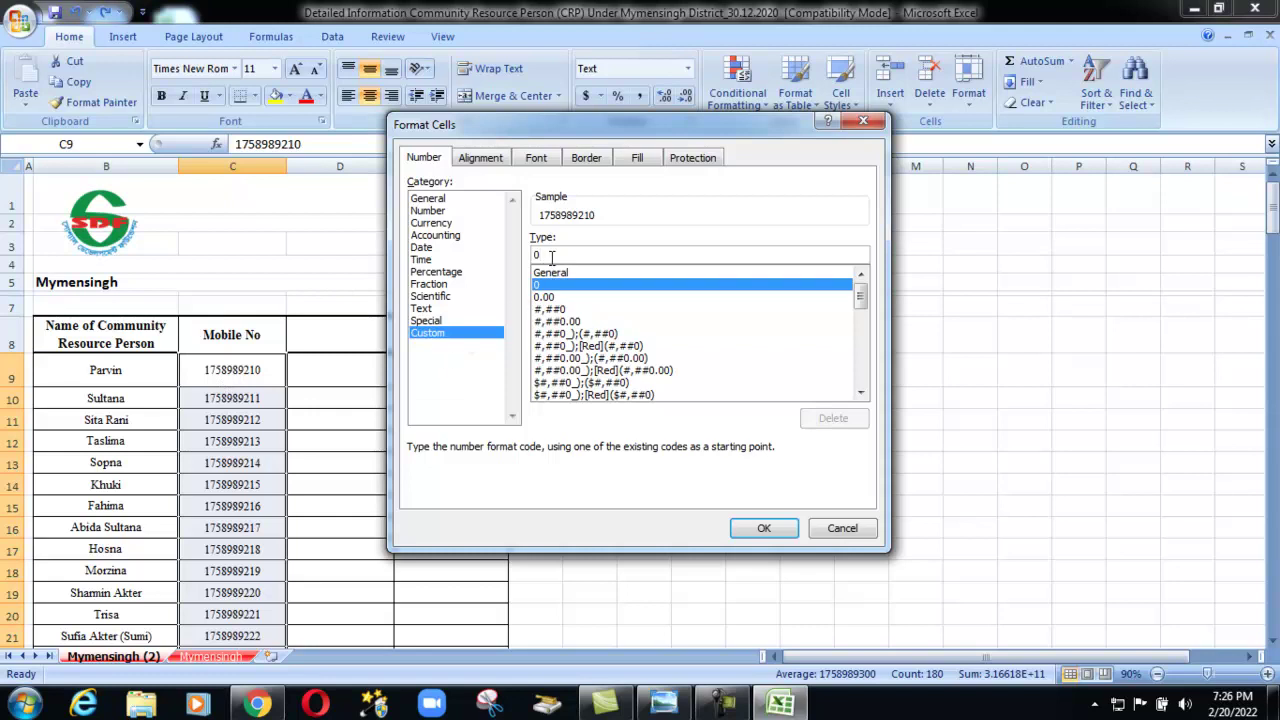
pyautogui.write('00')
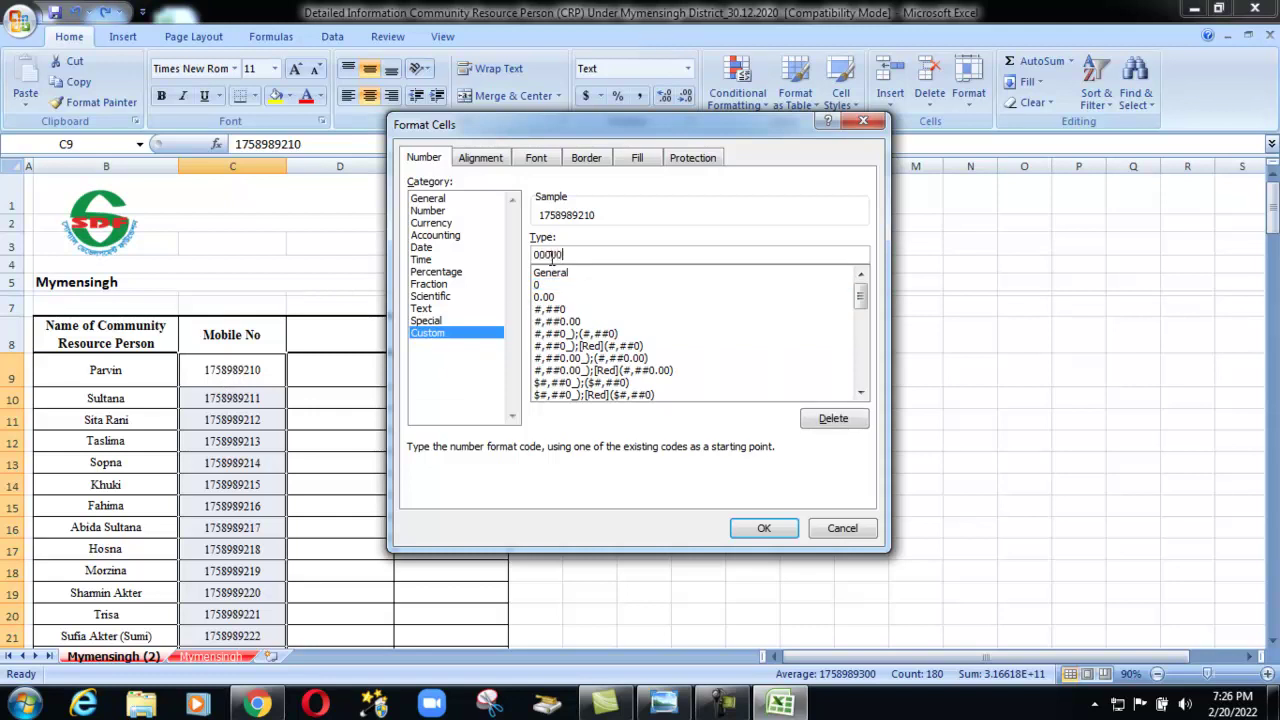
pyautogui.write('000000')
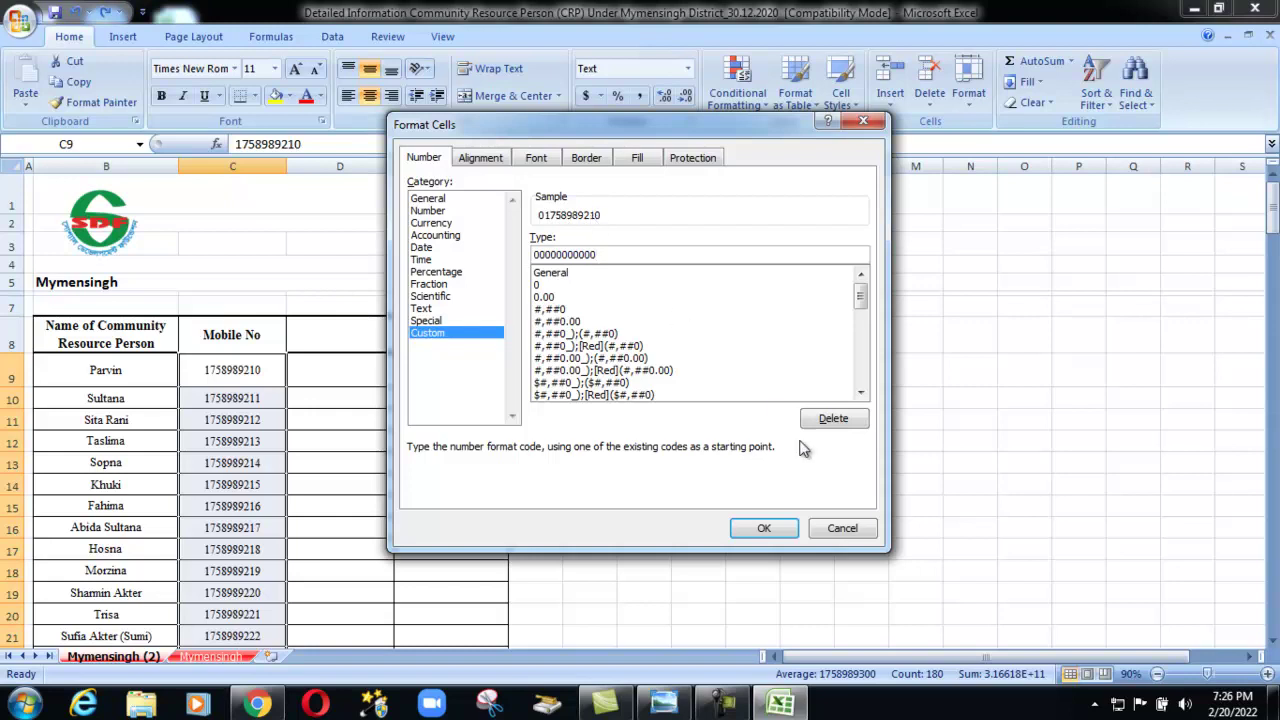
pyautogui.click(764, 529)
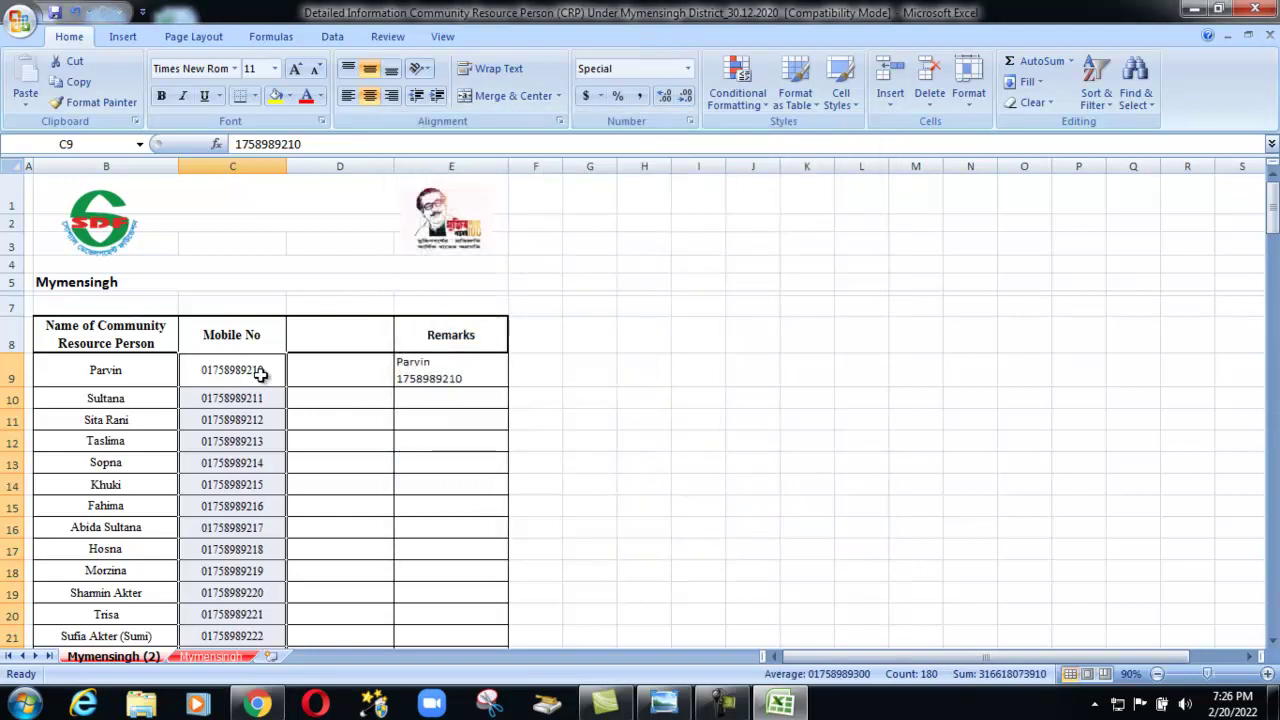
pyautogui.scroll(-2, 260, 490)
pyautogui.scroll(-3, 260, 491)
pyautogui.scroll(-7, 266, 517)
pyautogui.scroll(-5, 274, 552)
pyautogui.scroll(-7, 277, 474)
pyautogui.scroll(-10, 283, 560)
pyautogui.scroll(-4, 283, 560)
pyautogui.scroll(-8, 281, 563)
pyautogui.scroll(-7, 281, 563)
pyautogui.scroll(-5, 281, 564)
pyautogui.scroll(1, 281, 565)
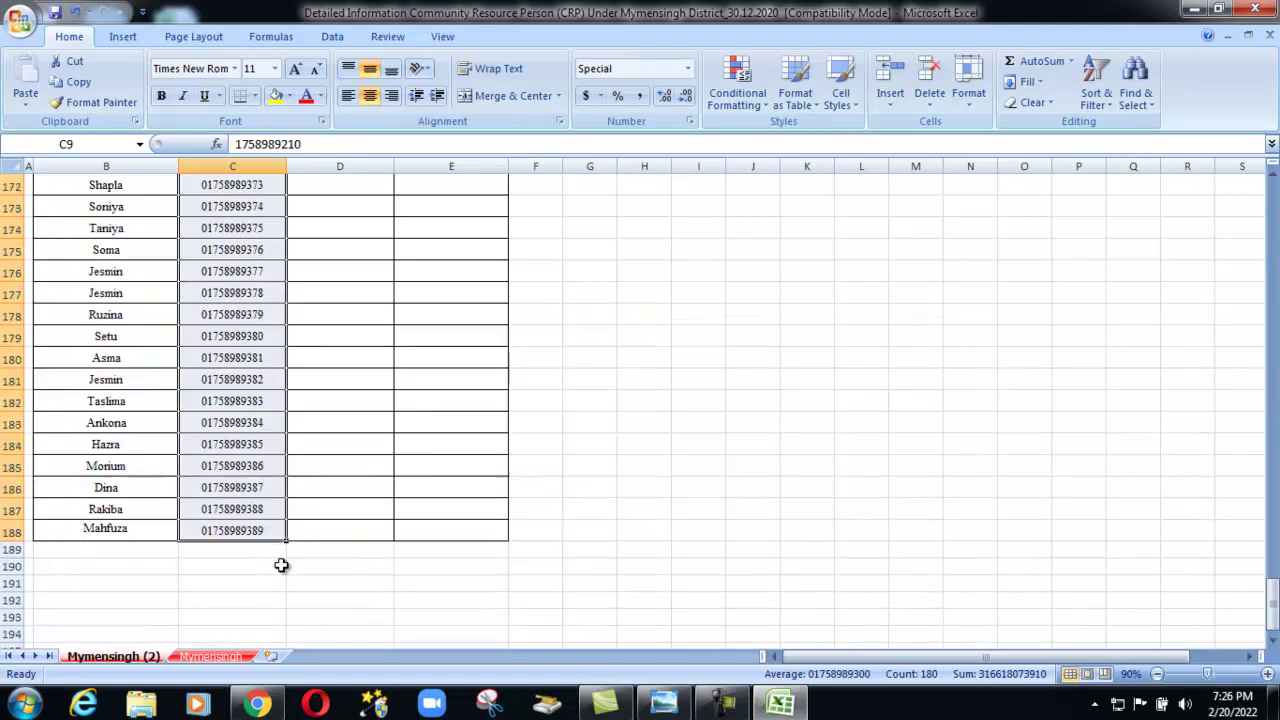
pyautogui.scroll(7, 281, 565)
pyautogui.scroll(4, 280, 525)
pyautogui.scroll(10, 280, 525)
pyautogui.scroll(7, 281, 527)
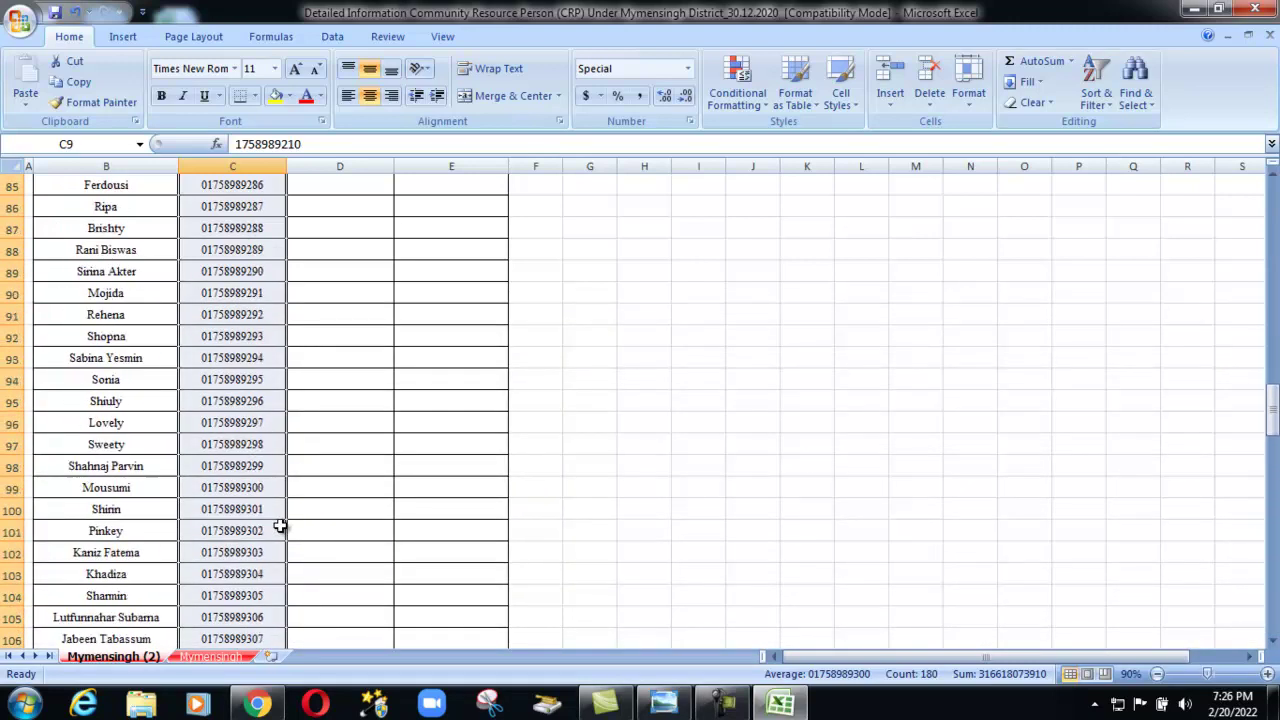
pyautogui.click(339, 422)
pyautogui.scroll(7, 258, 509)
pyautogui.scroll(10, 258, 505)
pyautogui.scroll(4, 257, 470)
pyautogui.scroll(3, 255, 446)
pyautogui.scroll(4, 255, 446)
pyautogui.scroll(-2, 255, 450)
pyautogui.scroll(-1, 255, 452)
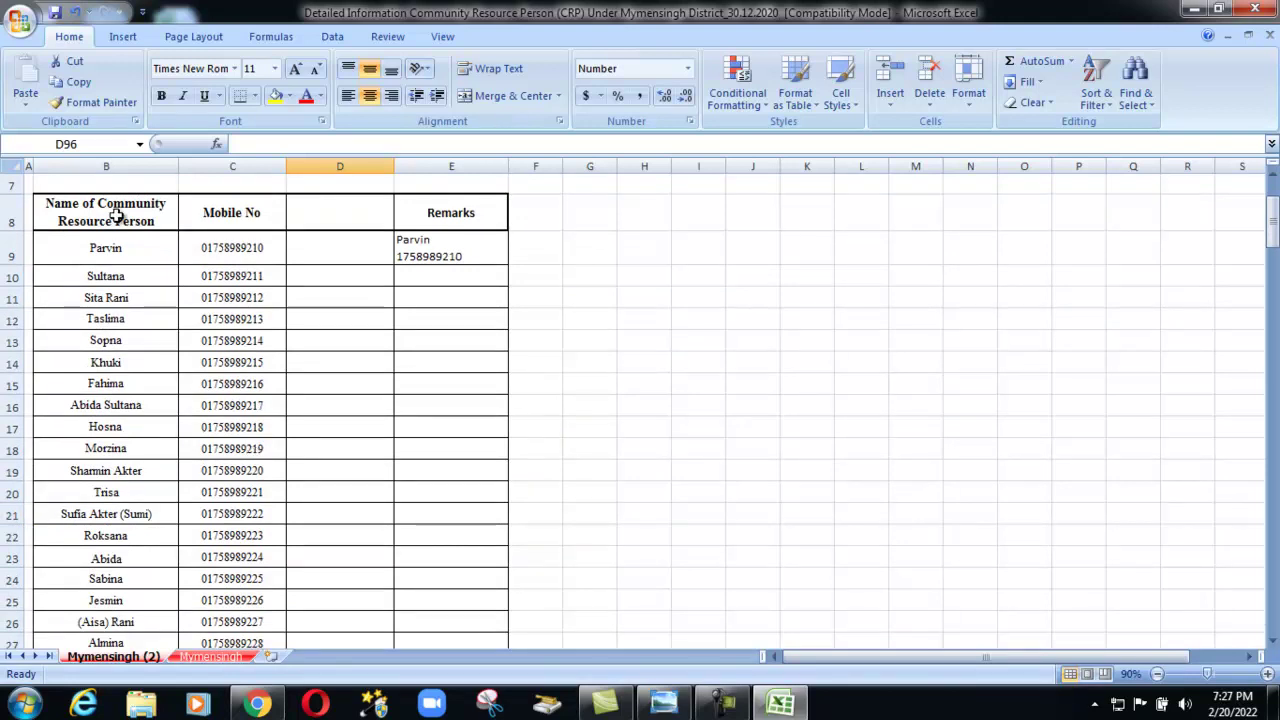
pyautogui.scroll(2, 346, 444)
pyautogui.click(224, 377)
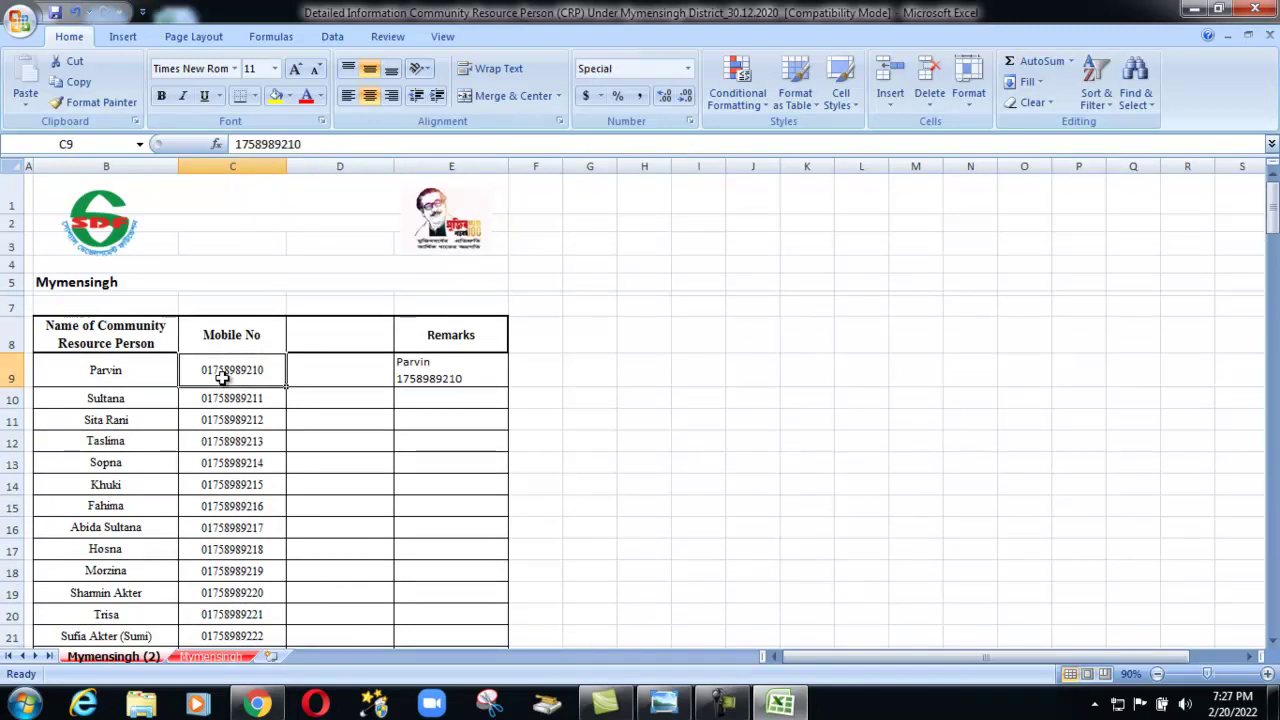
pyautogui.rightClick(224, 377)
pyautogui.click(270, 408)
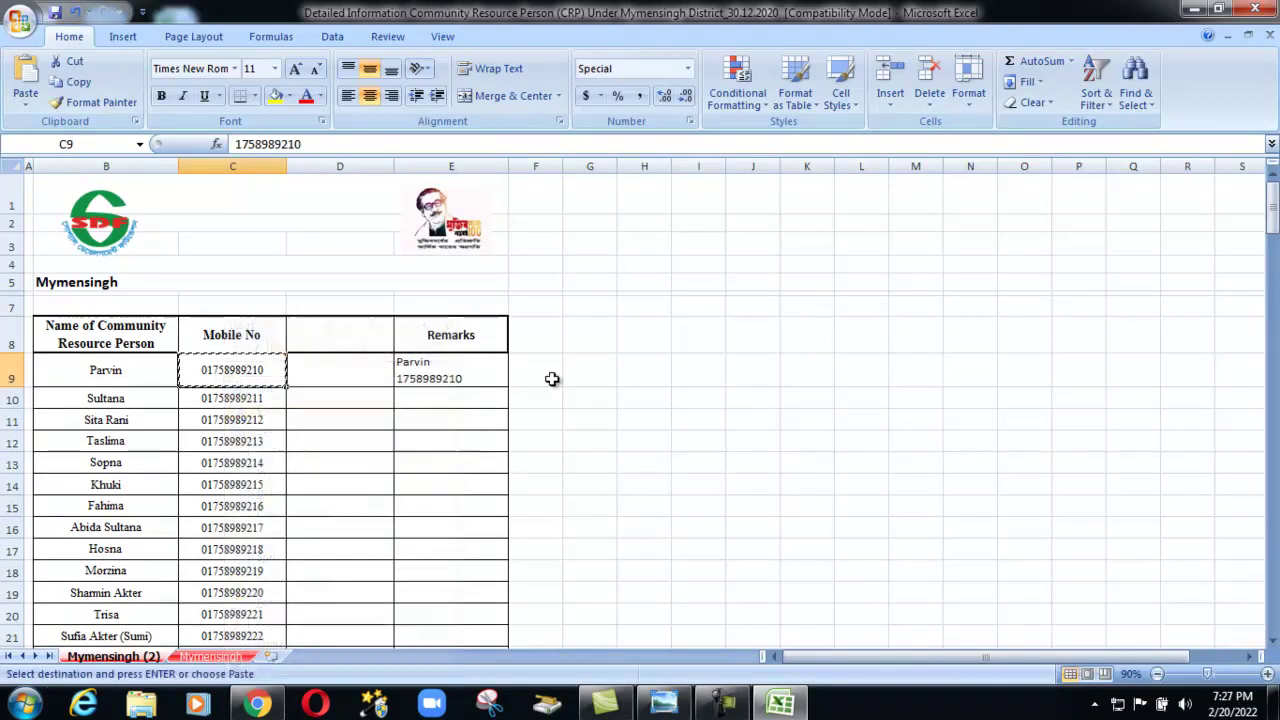
pyautogui.click(640, 340)
pyautogui.rightClick(643, 337)
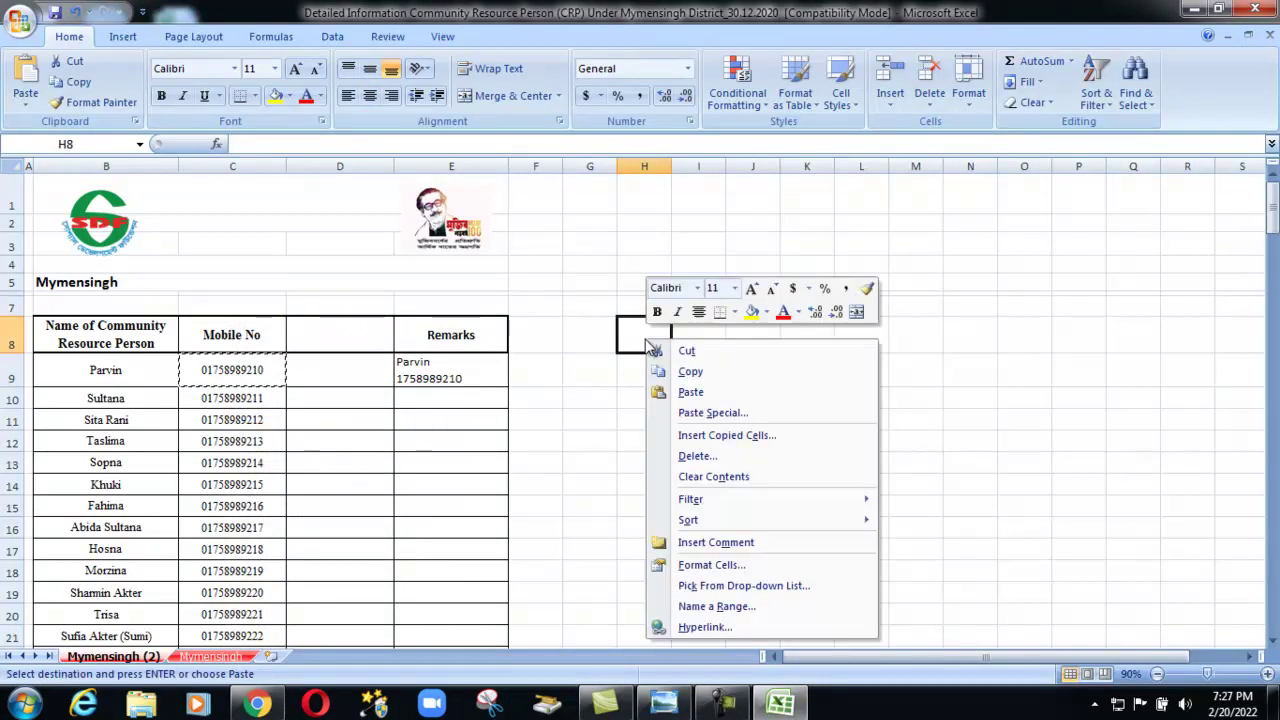
pyautogui.click(696, 397)
pyautogui.moveTo(671, 165); pyautogui.dragTo(734, 164)
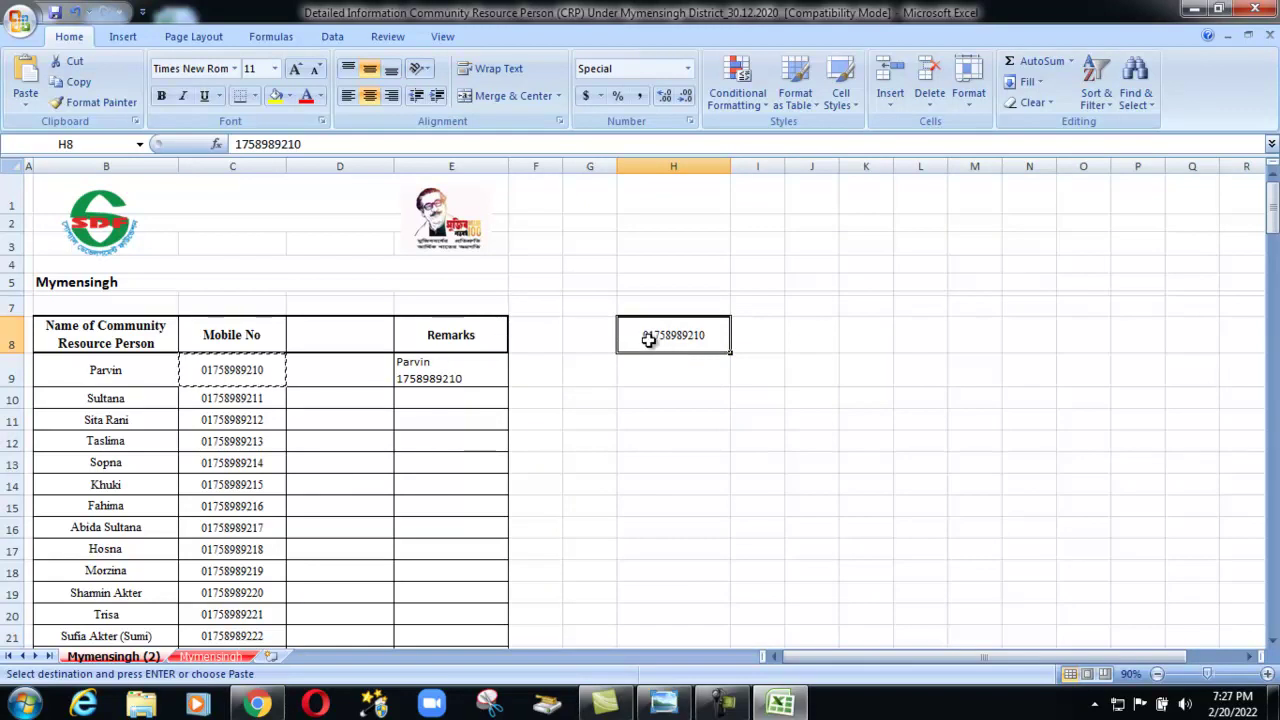
pyautogui.click(677, 166)
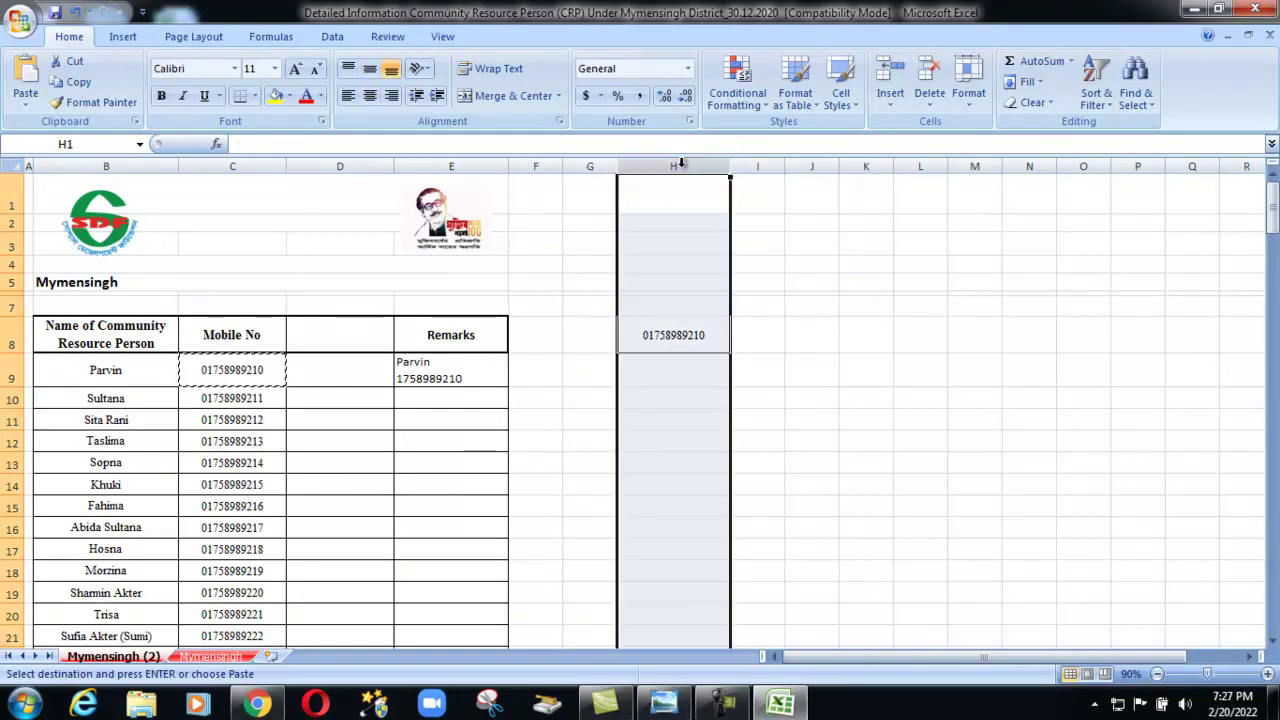
pyautogui.rightClick(683, 167)
pyautogui.click(731, 285)
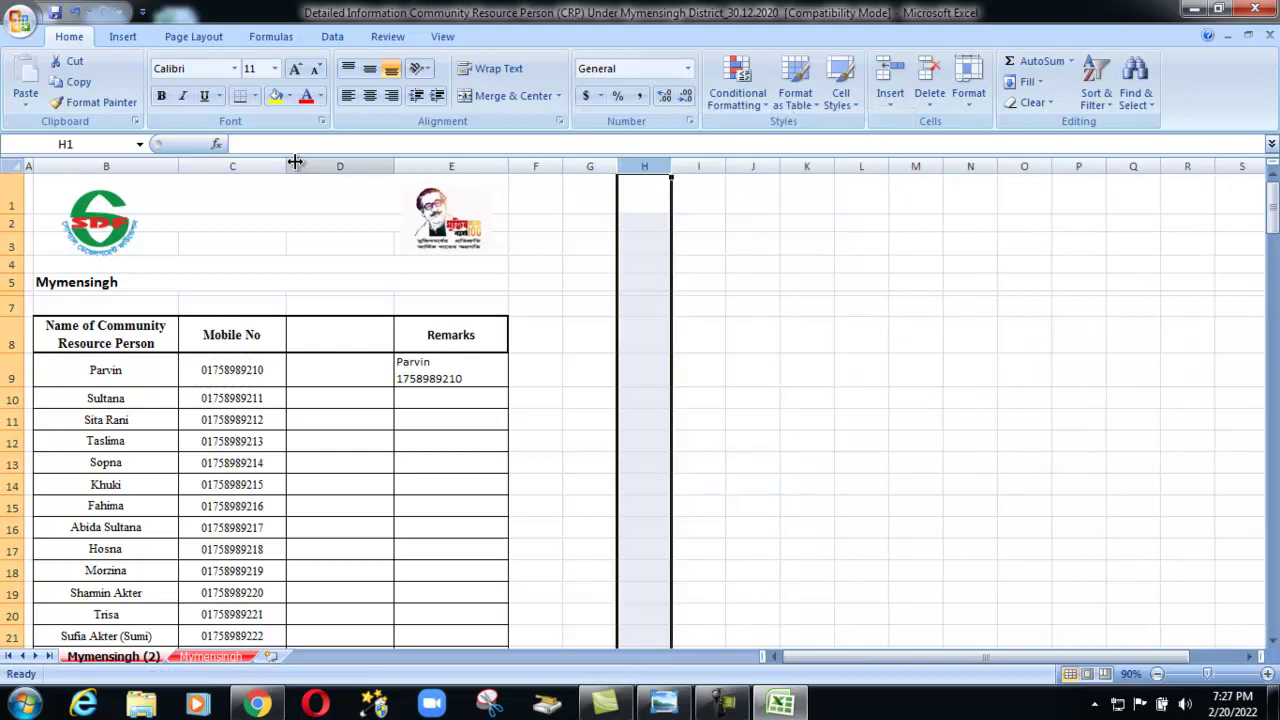
pyautogui.click(848, 381)
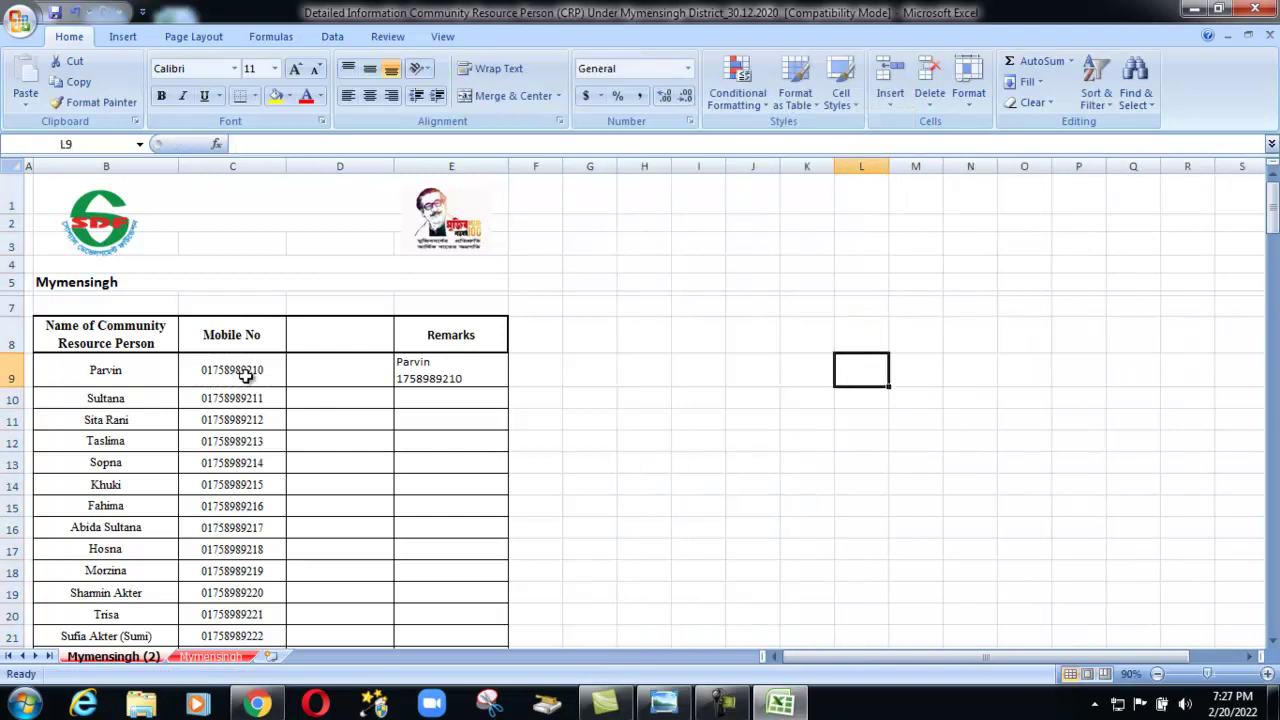
pyautogui.click(230, 372)
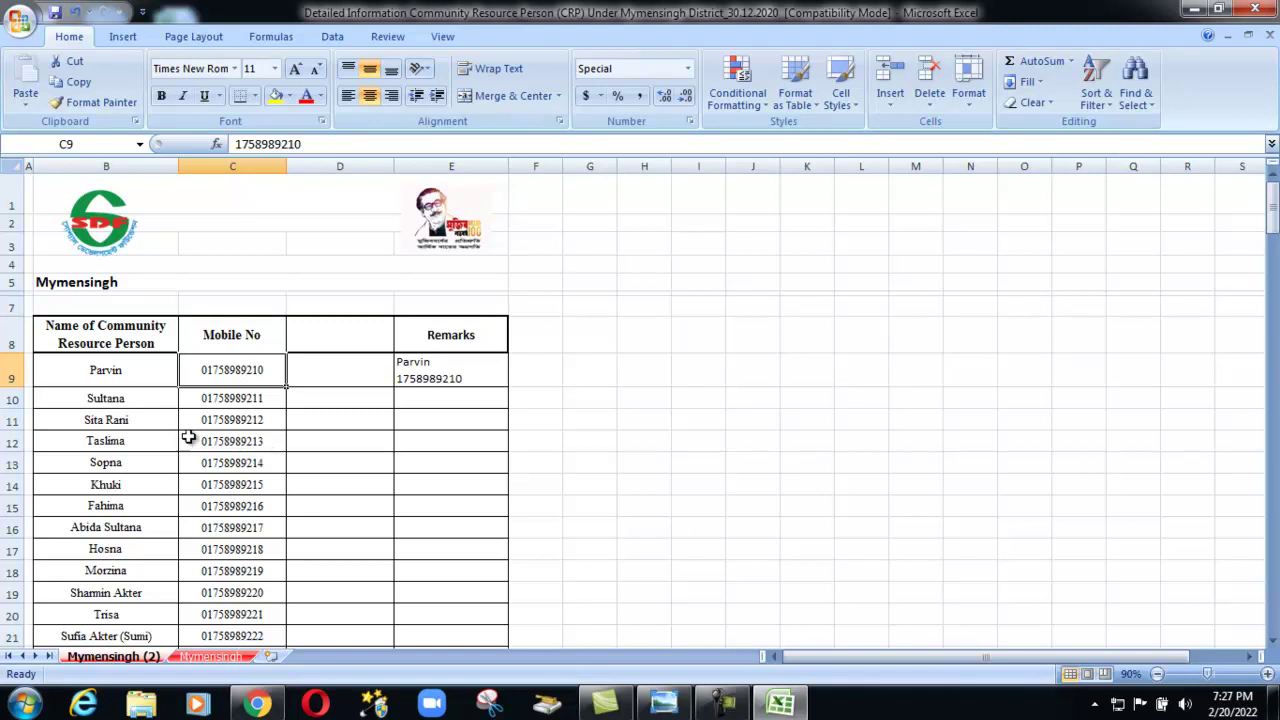
pyautogui.click(348, 371)
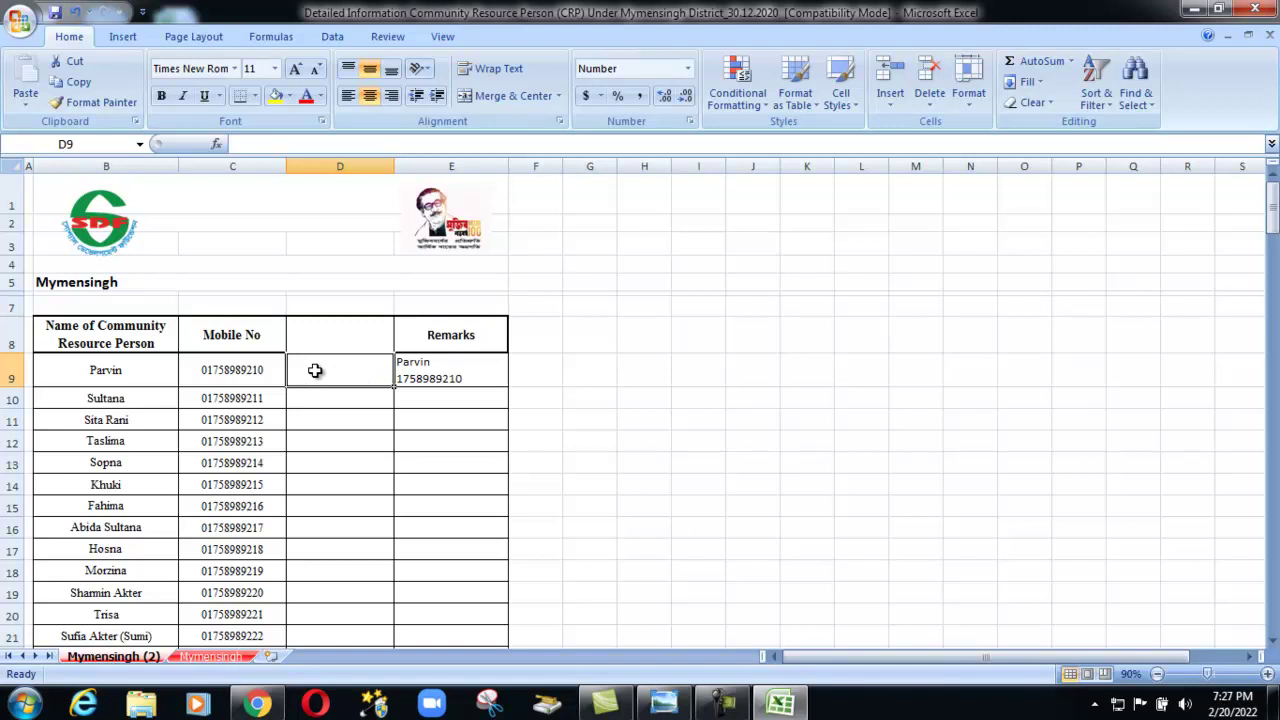
pyautogui.write('=')
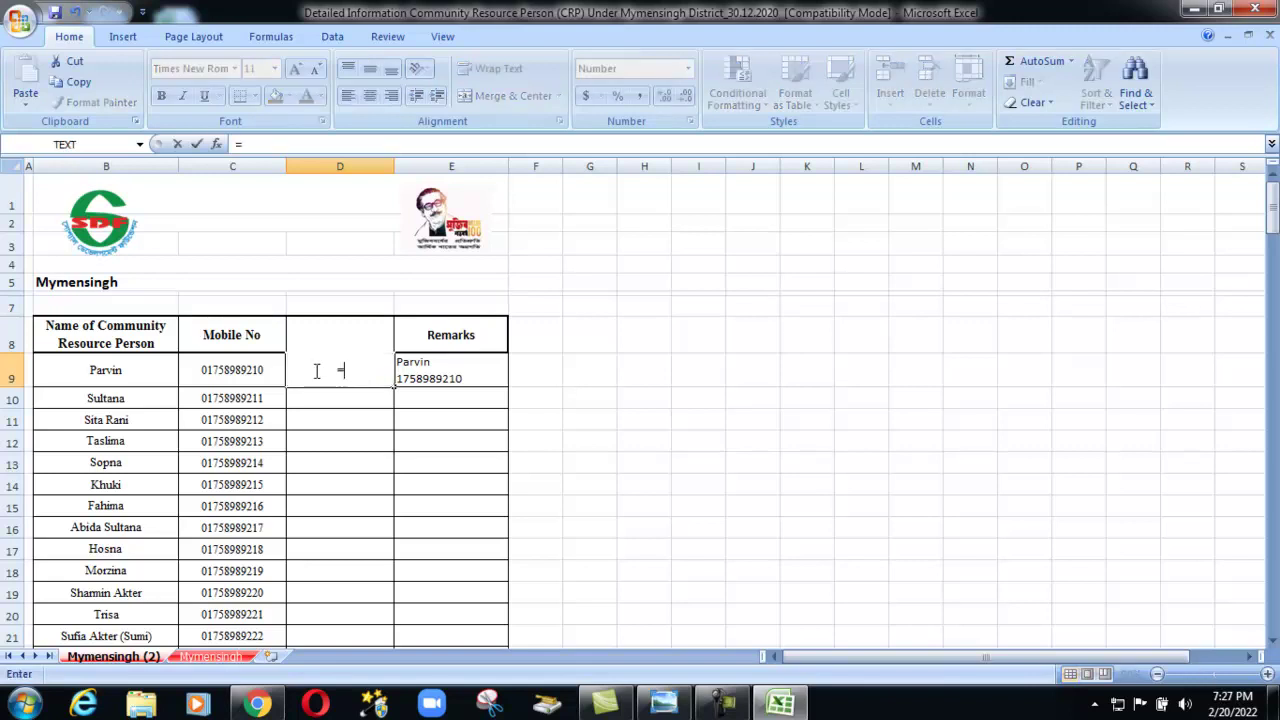
pyautogui.write('0')
pyautogui.write('&')
pyautogui.click(218, 371)
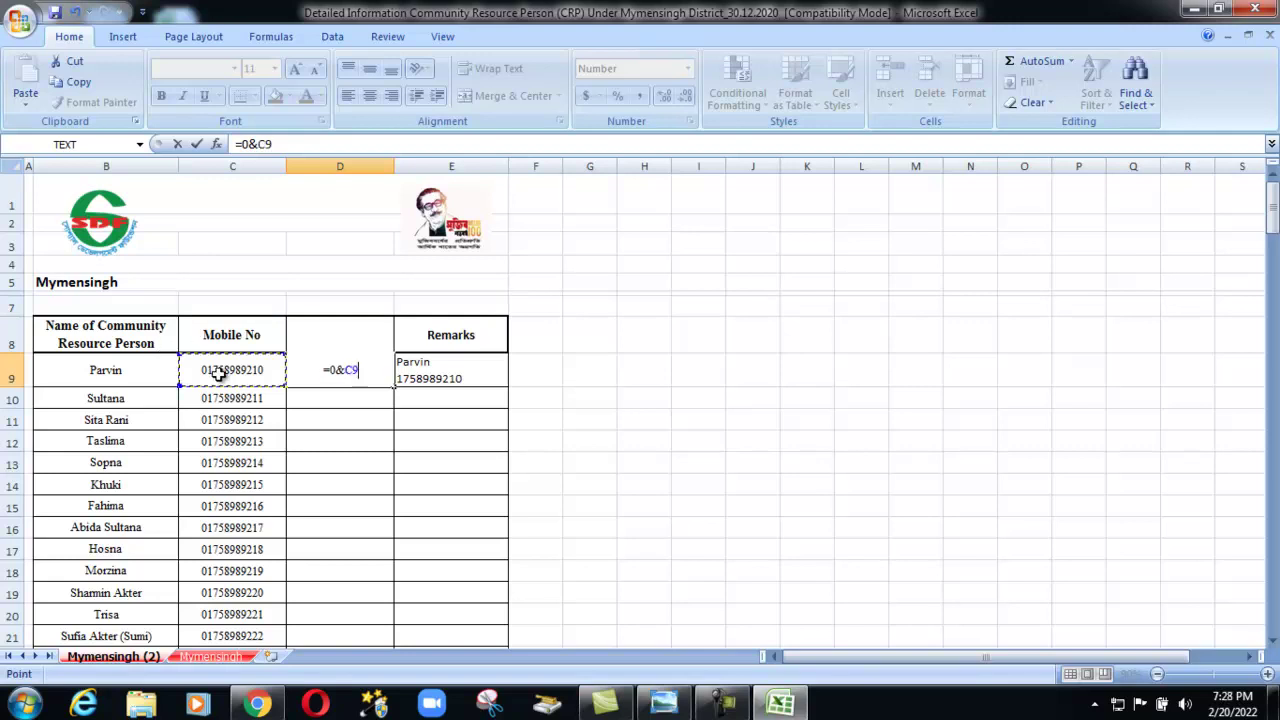
pyautogui.press('Return')
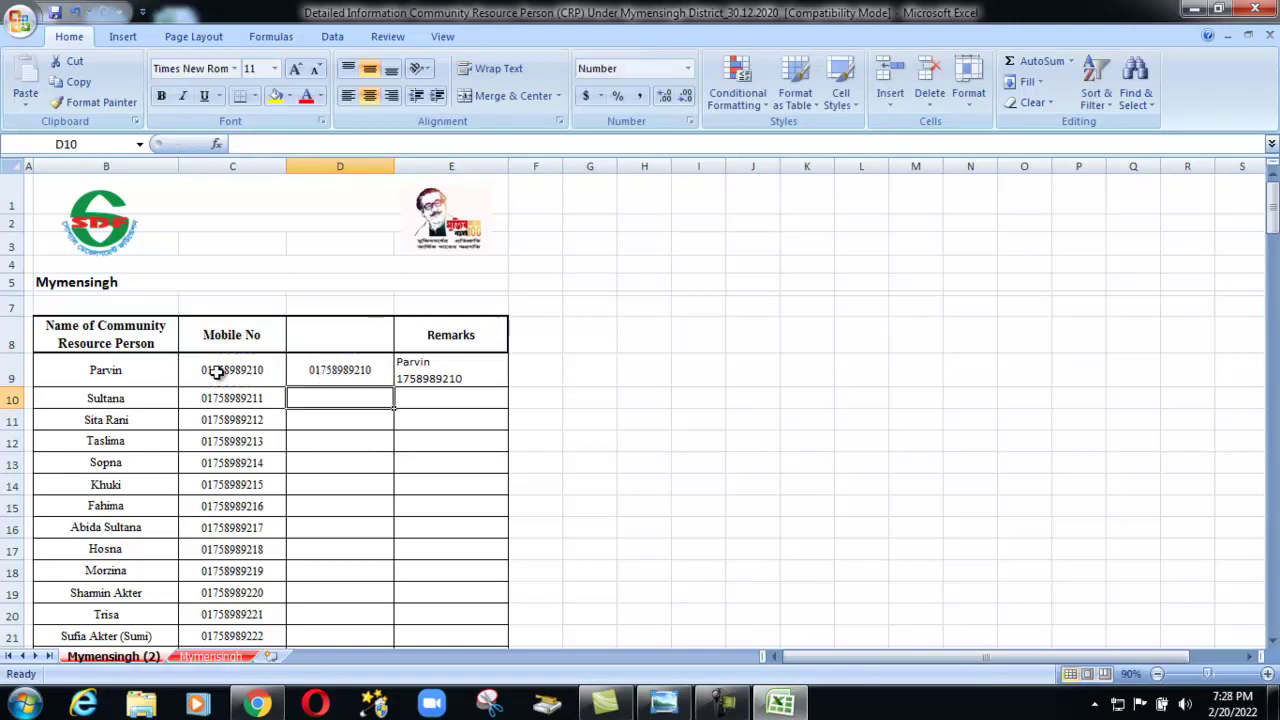
pyautogui.click(344, 371)
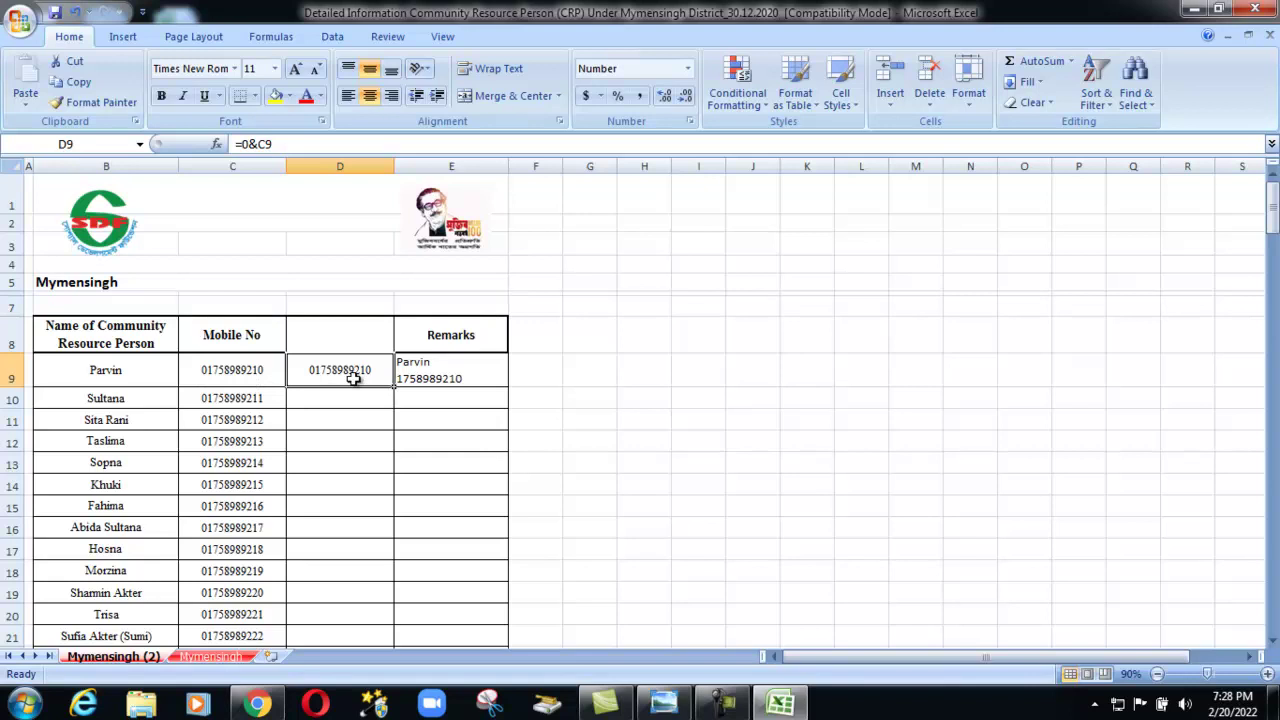
# - Undo the last four edits, including the D9 helper formula
pyautogui.click(74, 14)
pyautogui.click(74, 12)
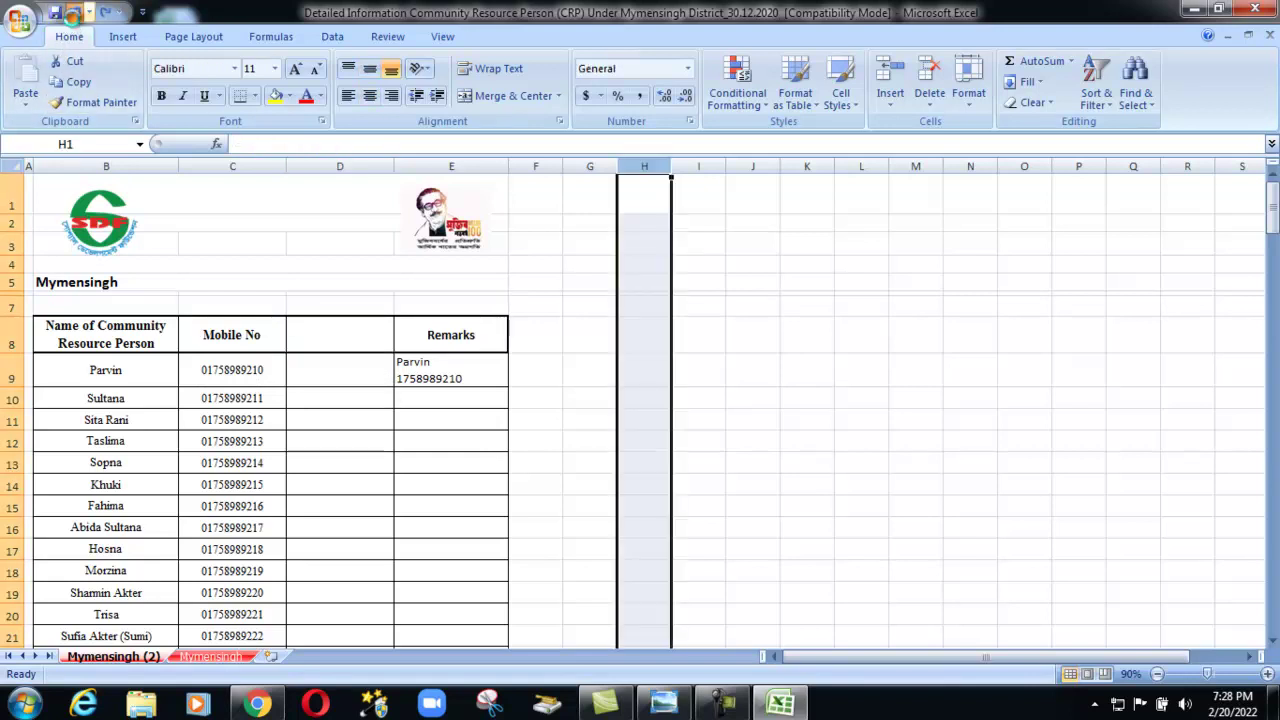
pyautogui.click(74, 12)
pyautogui.click(74, 12)
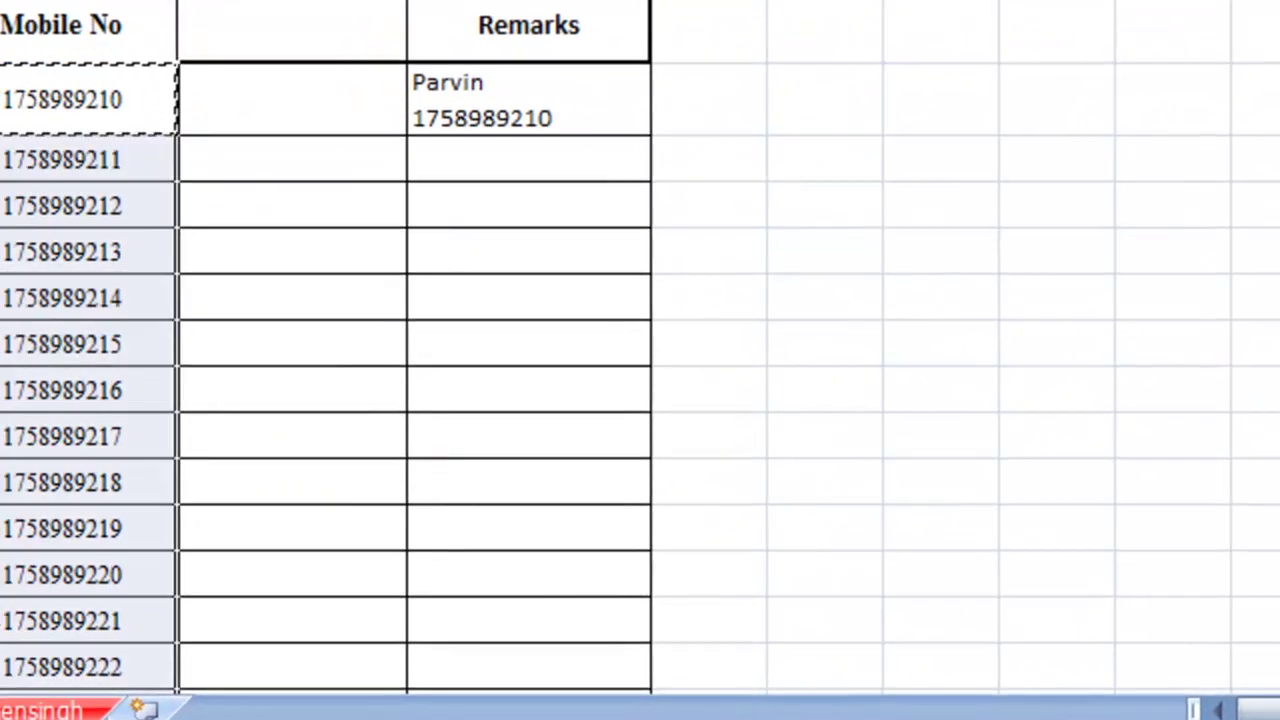
pyautogui.click(262, 95)
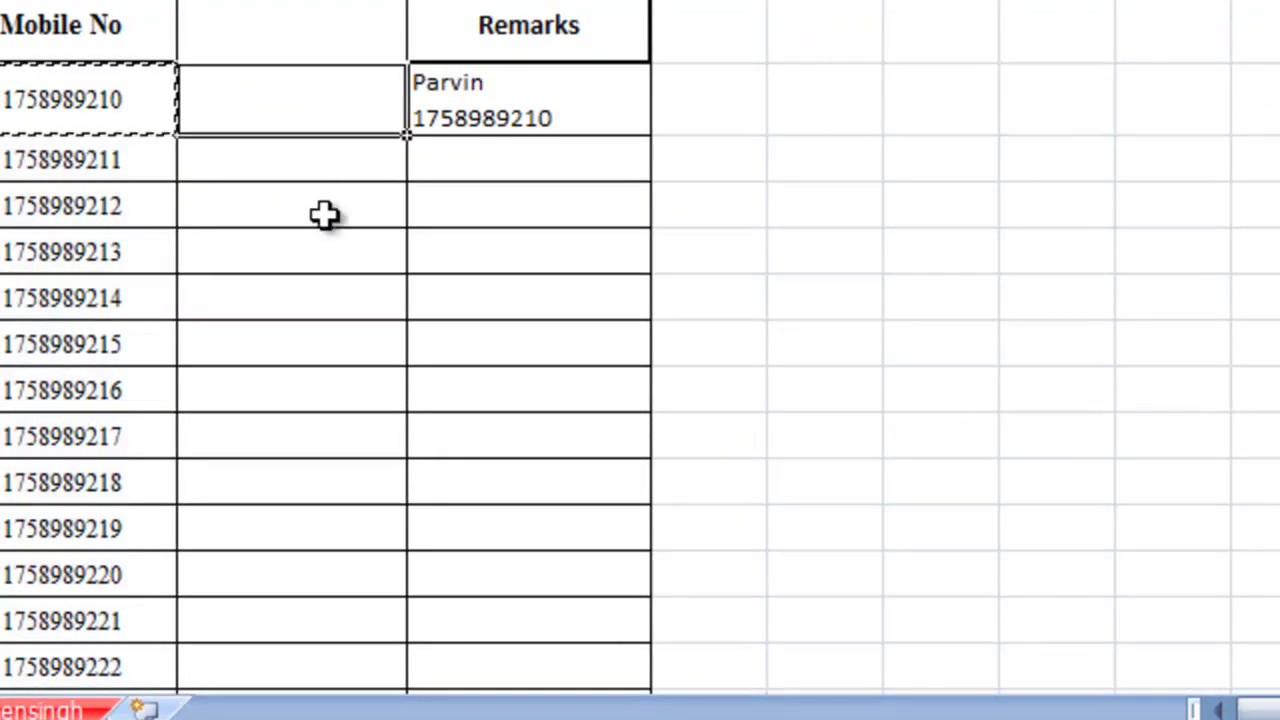
pyautogui.write('=')
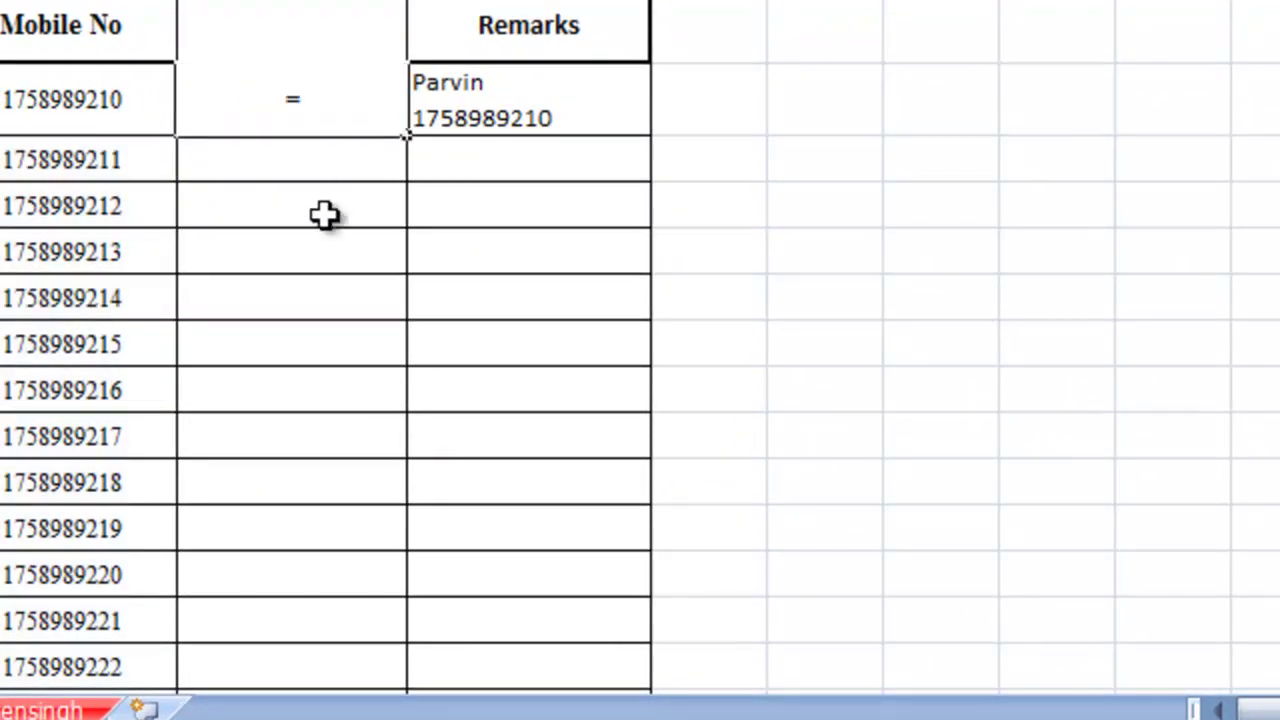
pyautogui.write('0')
pyautogui.write('&')
pyautogui.click(42, 100)
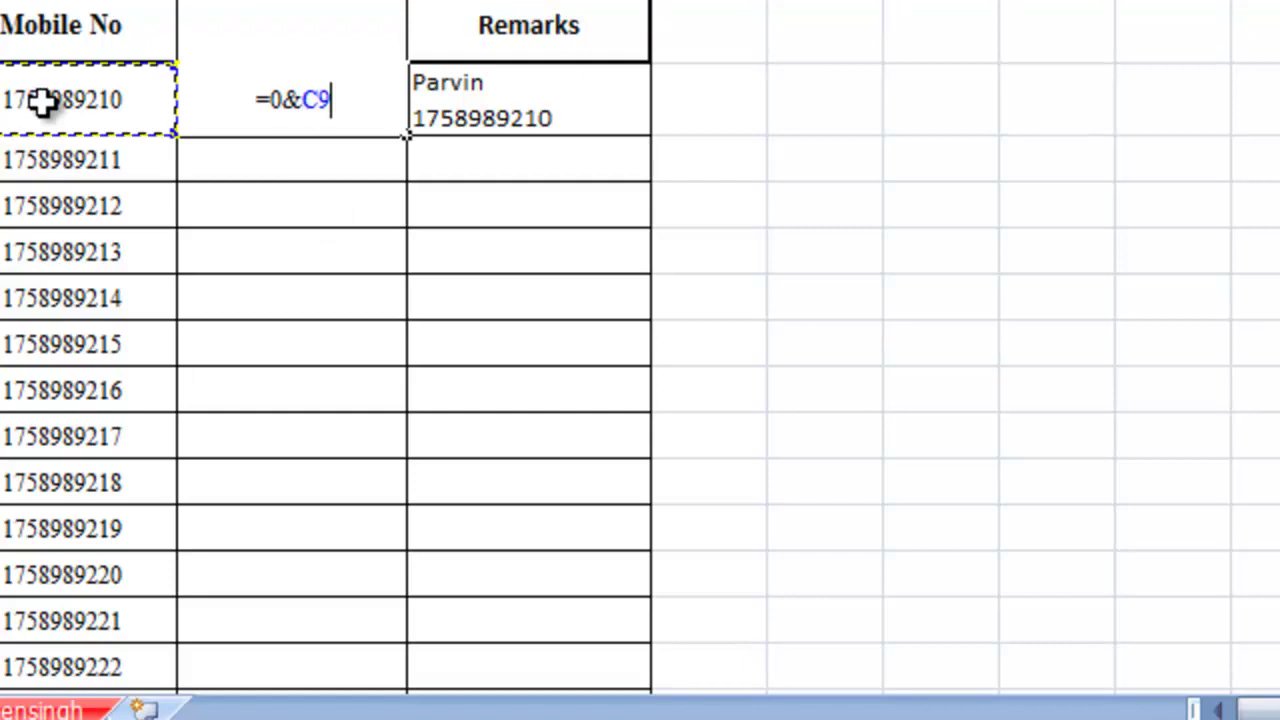
pyautogui.press('Return')
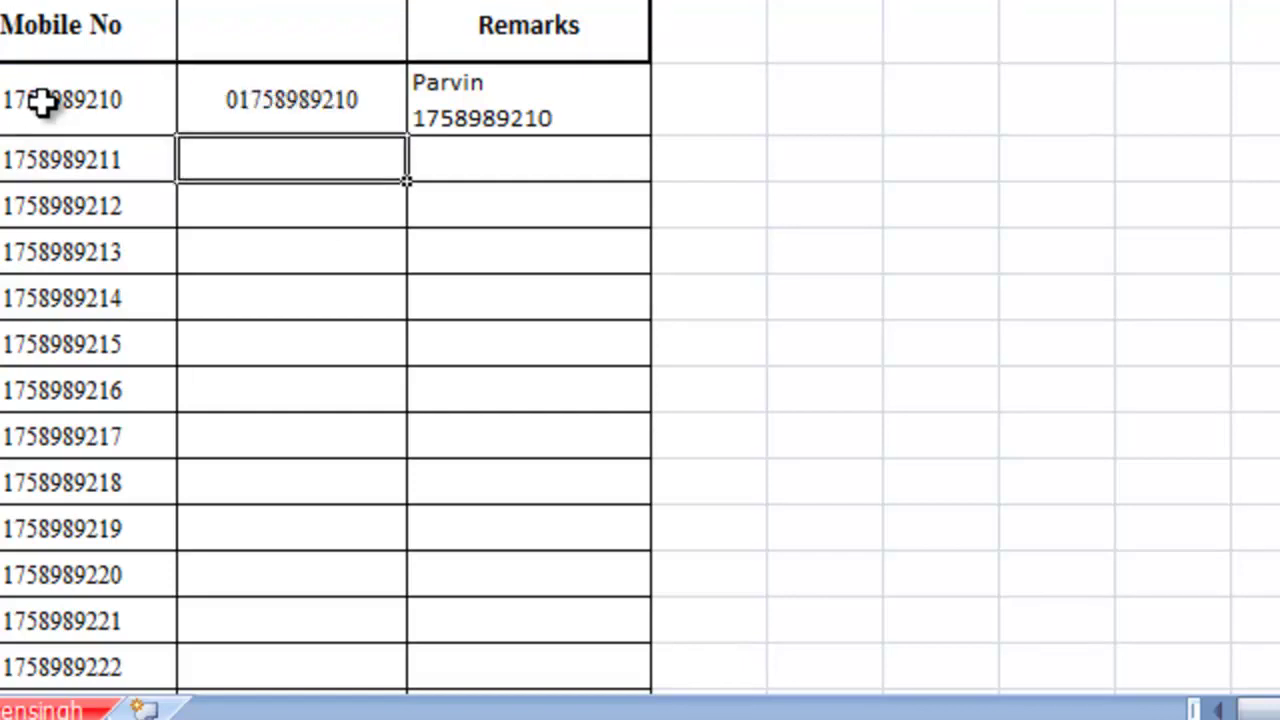
pyautogui.click(293, 95)
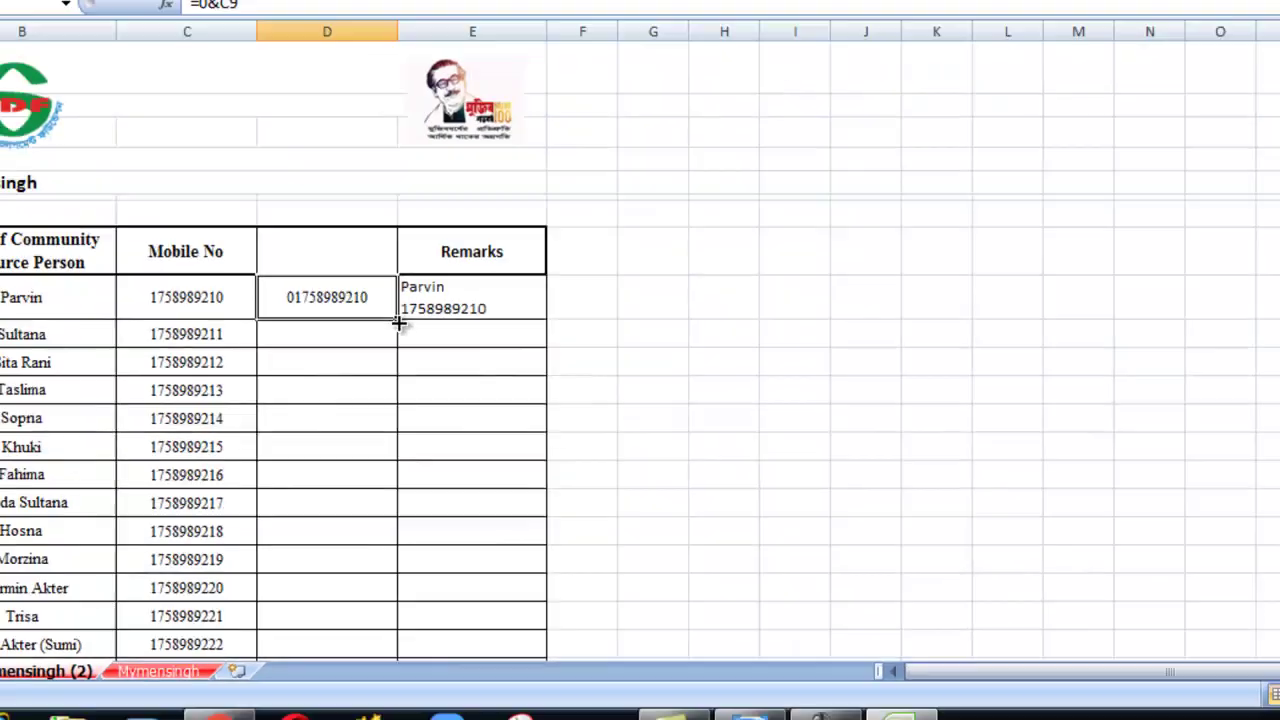
# - Fill the =0&C9 formula down column D to row 188
pyautogui.moveTo(398, 322); pyautogui.dragTo(394, 628)
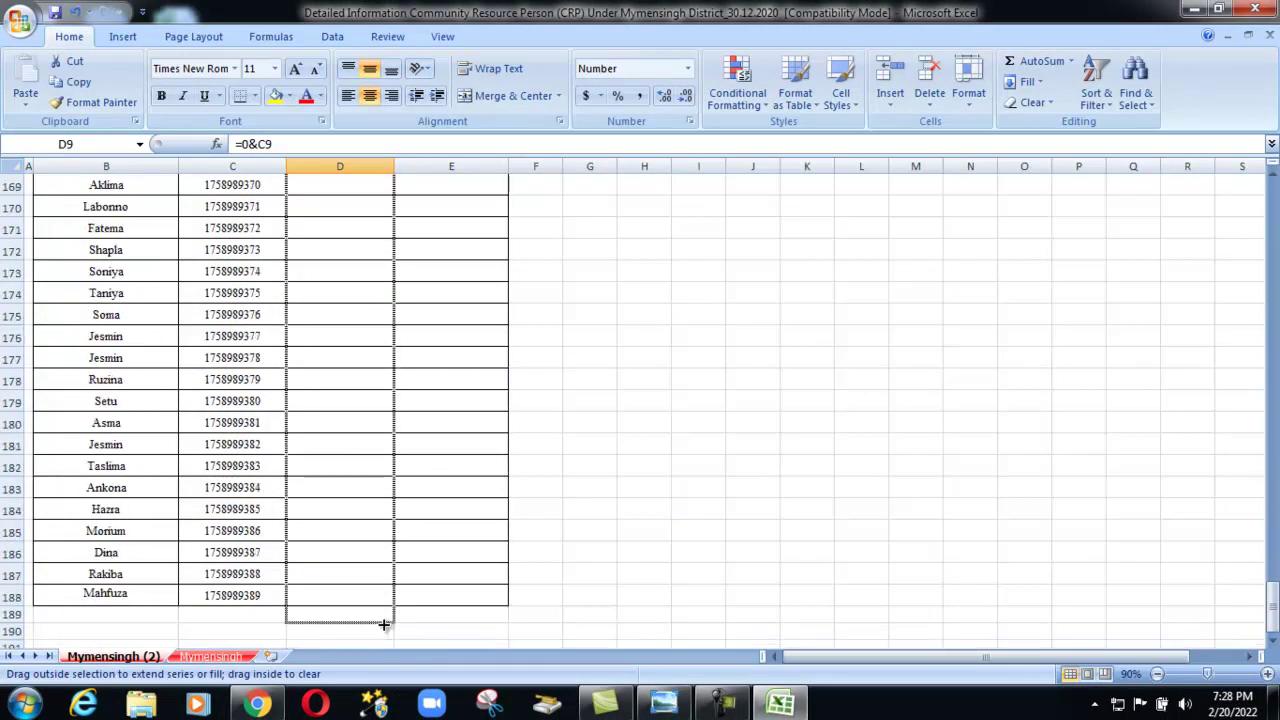
pyautogui.moveTo(394, 628); pyautogui.dragTo(373, 612)
pyautogui.scroll(1, 500, 505)
pyautogui.scroll(2, 515, 515)
pyautogui.scroll(6, 530, 525)
pyautogui.scroll(5, 532, 528)
pyautogui.scroll(5, 532, 528)
pyautogui.scroll(5, 532, 528)
pyautogui.scroll(5, 532, 528)
pyautogui.scroll(7, 532, 528)
pyautogui.scroll(5, 532, 527)
pyautogui.scroll(7, 531, 525)
pyautogui.scroll(8, 530, 523)
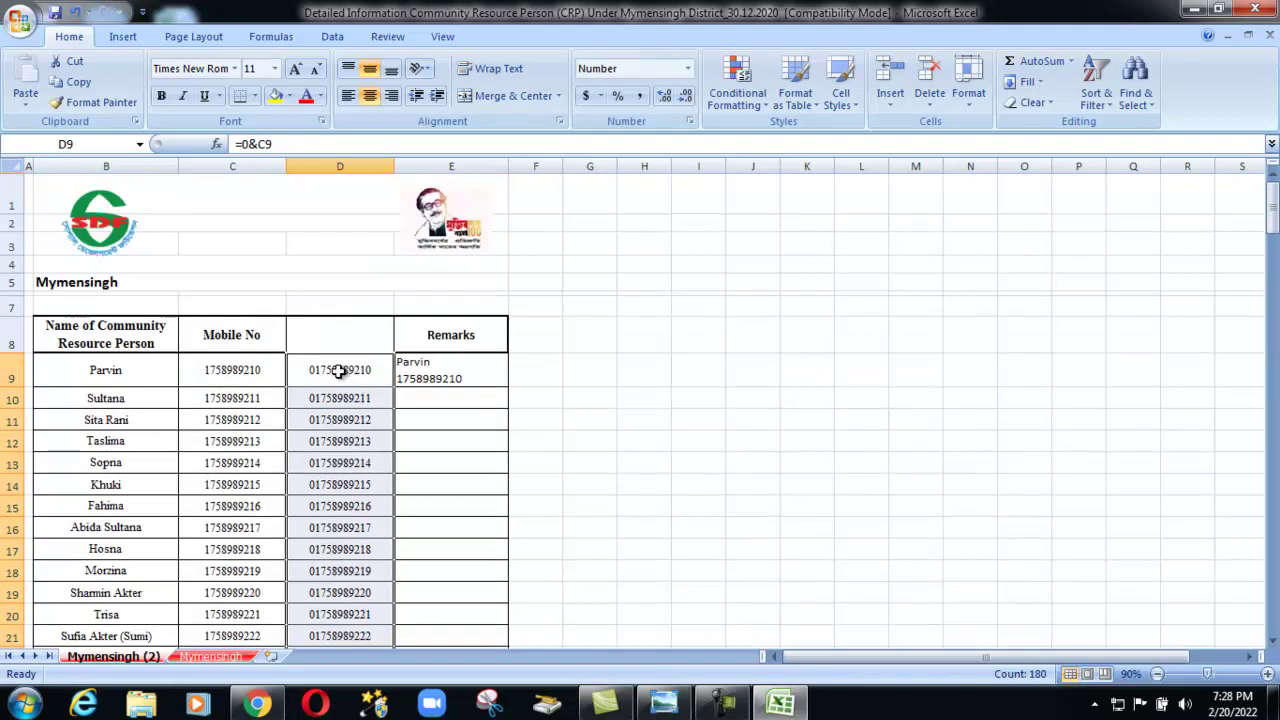
# - Select the 0-prefixed numbers in D9:D188
pyautogui.click(345, 418)
pyautogui.click(326, 370)
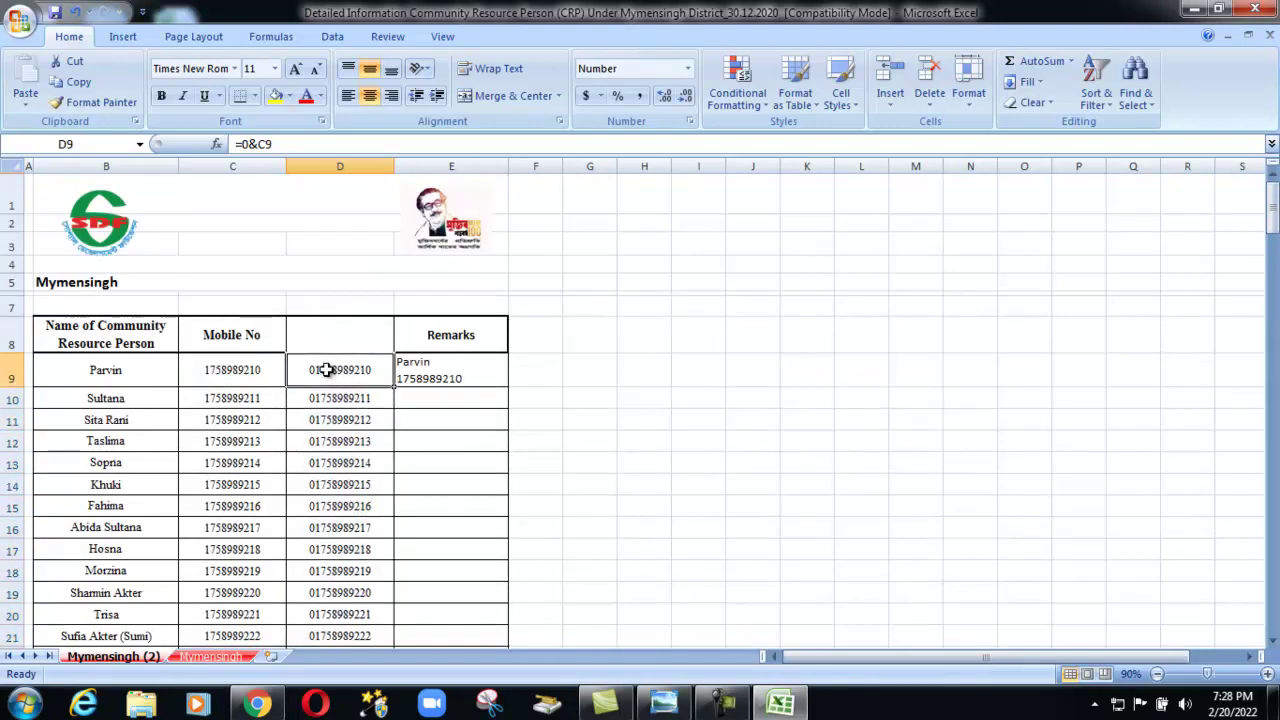
pyautogui.moveTo(326, 370)
pyautogui.mouseDown()
pyautogui.moveTo(349, 707)
pyautogui.moveTo(340, 617)
pyautogui.mouseUp()
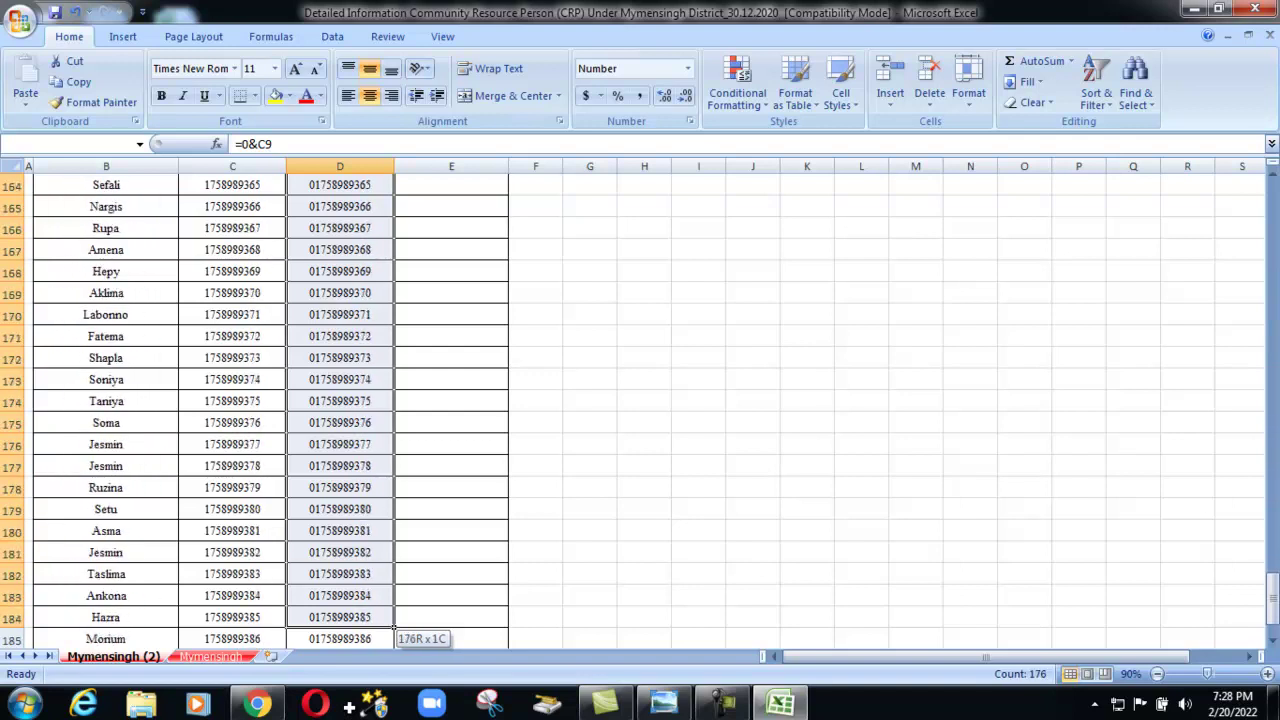
# - Copy the 0-prefixed mobile numbers in D9:D188 and widen column G
pyautogui.moveTo(340, 617); pyautogui.dragTo(343, 594)
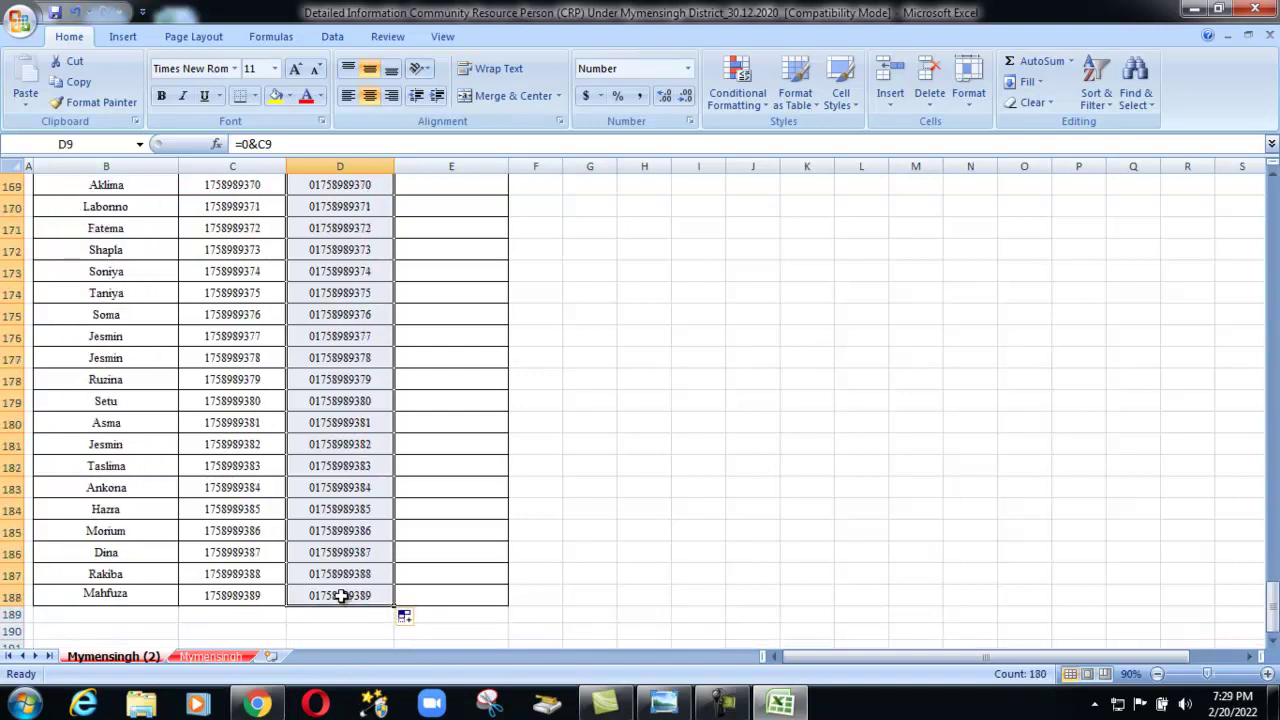
pyautogui.rightClick(343, 595)
pyautogui.click(386, 329)
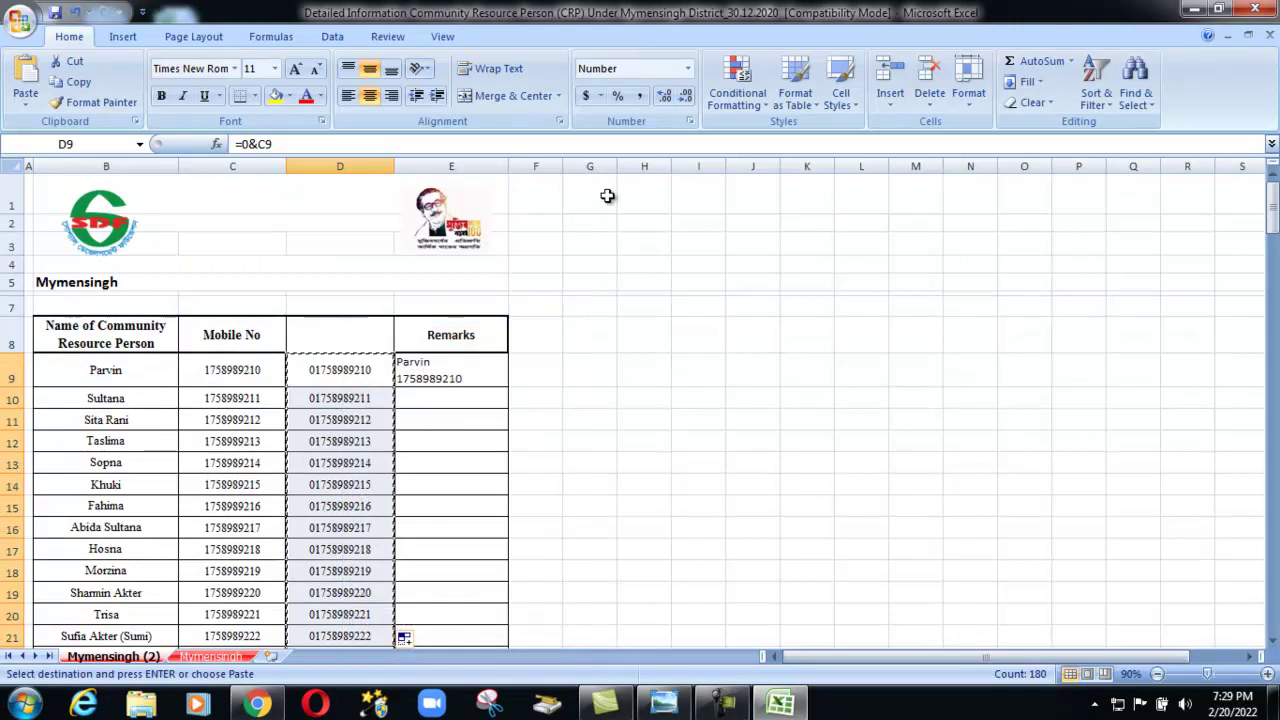
pyautogui.moveTo(617, 166); pyautogui.dragTo(707, 168)
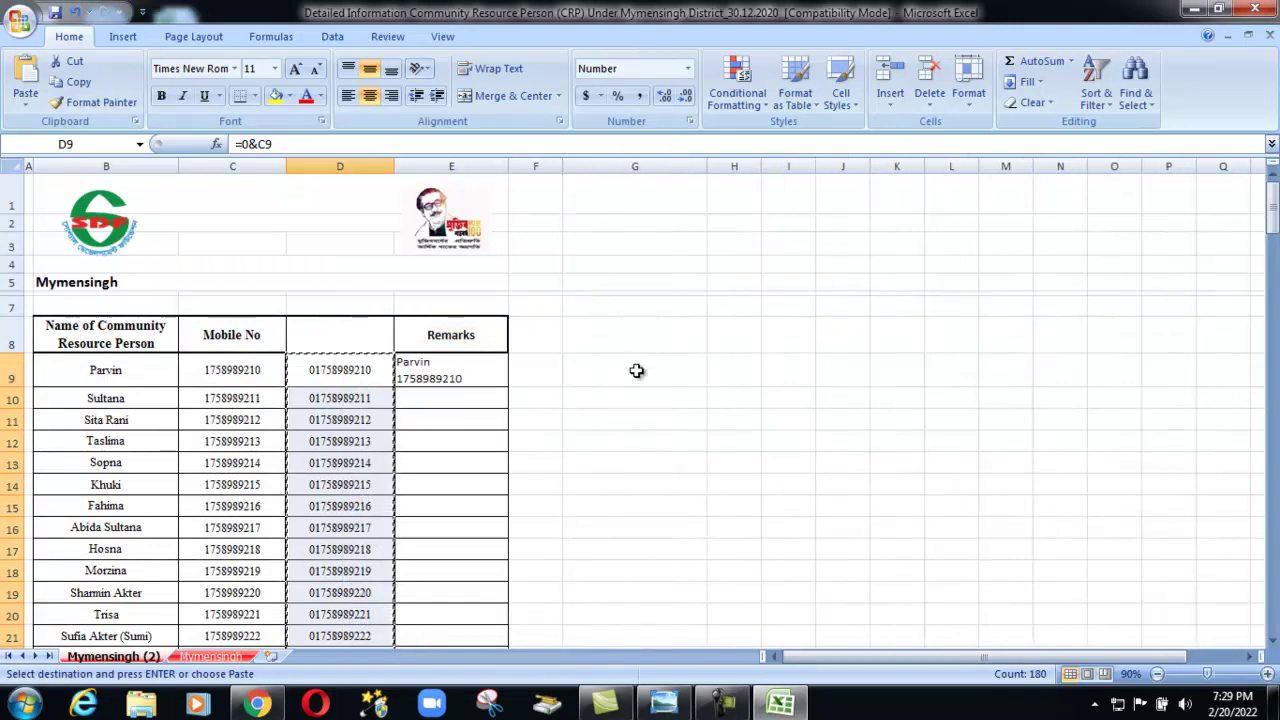
# - Paste the copied numbers into G9 as values only
pyautogui.click(636, 371)
pyautogui.rightClick(636, 371)
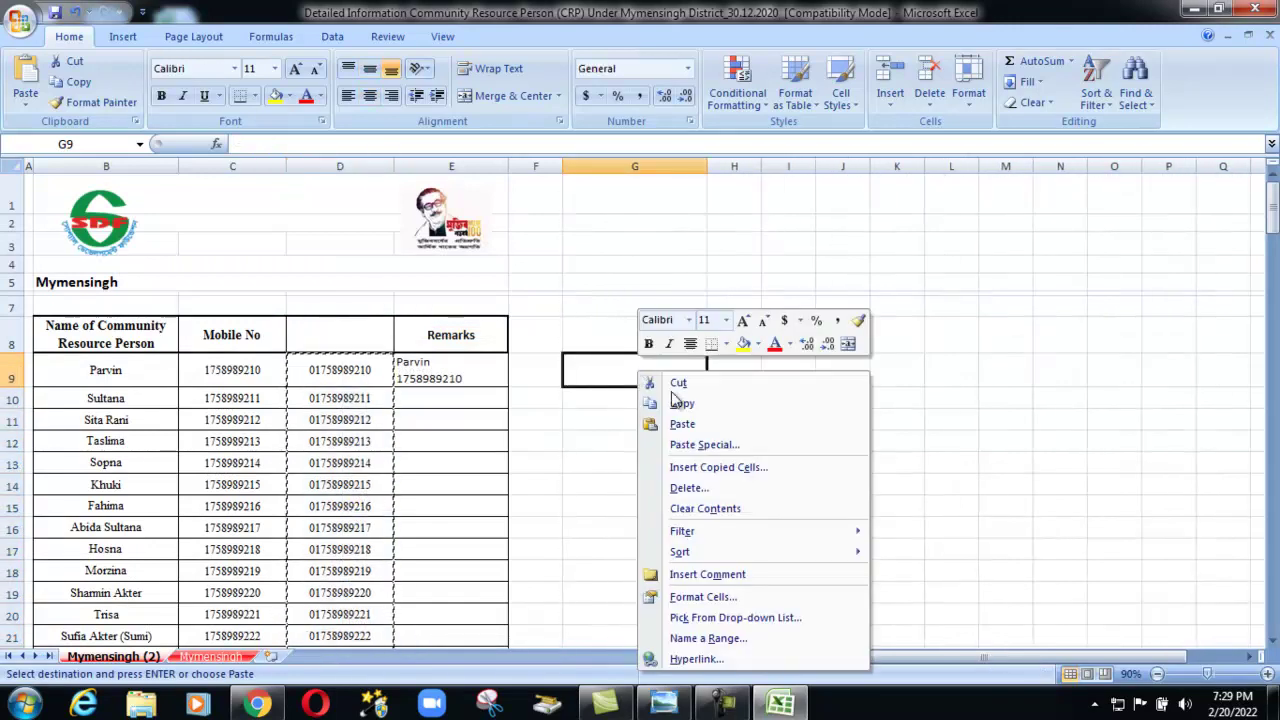
pyautogui.click(700, 445)
pyautogui.click(588, 377)
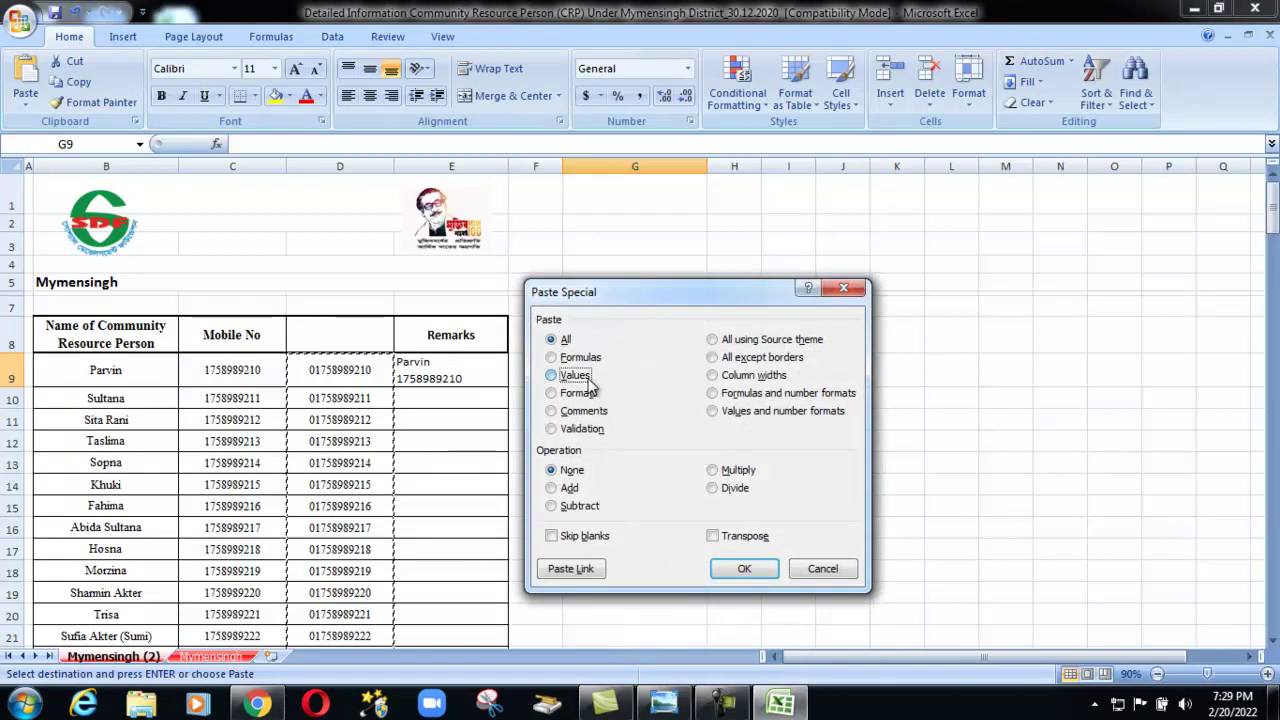
pyautogui.click(752, 569)
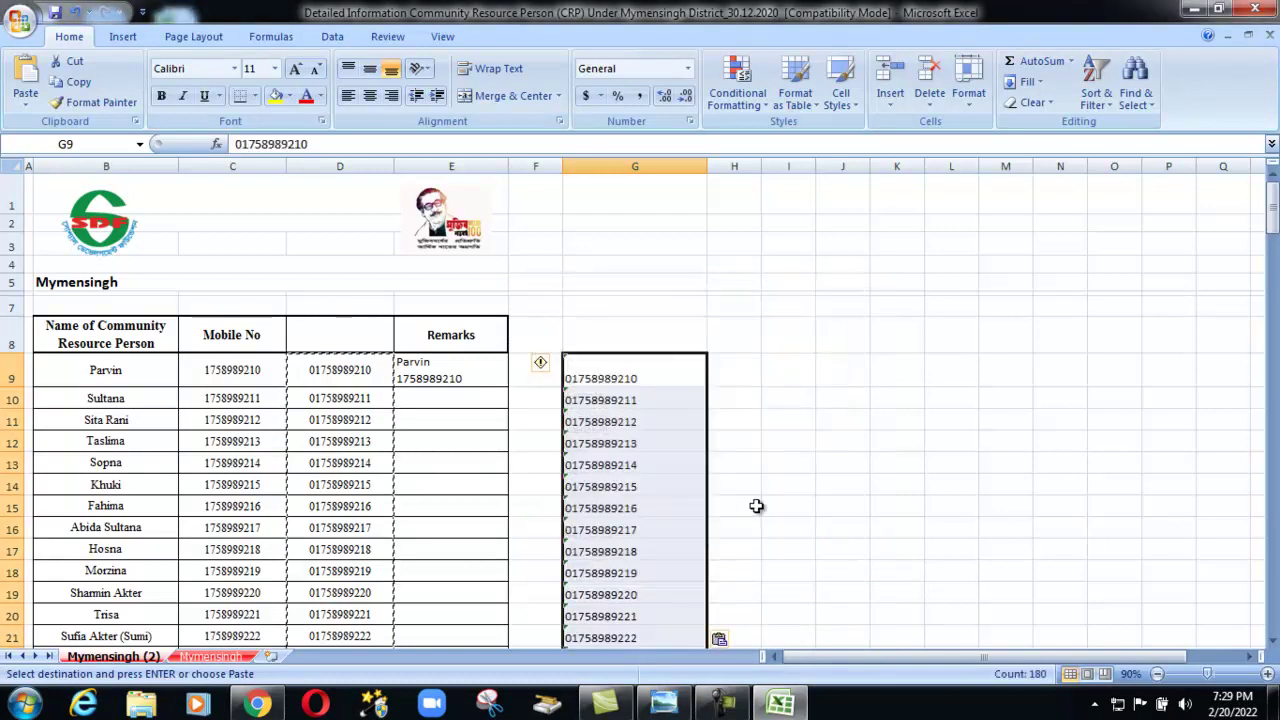
pyautogui.click(781, 440)
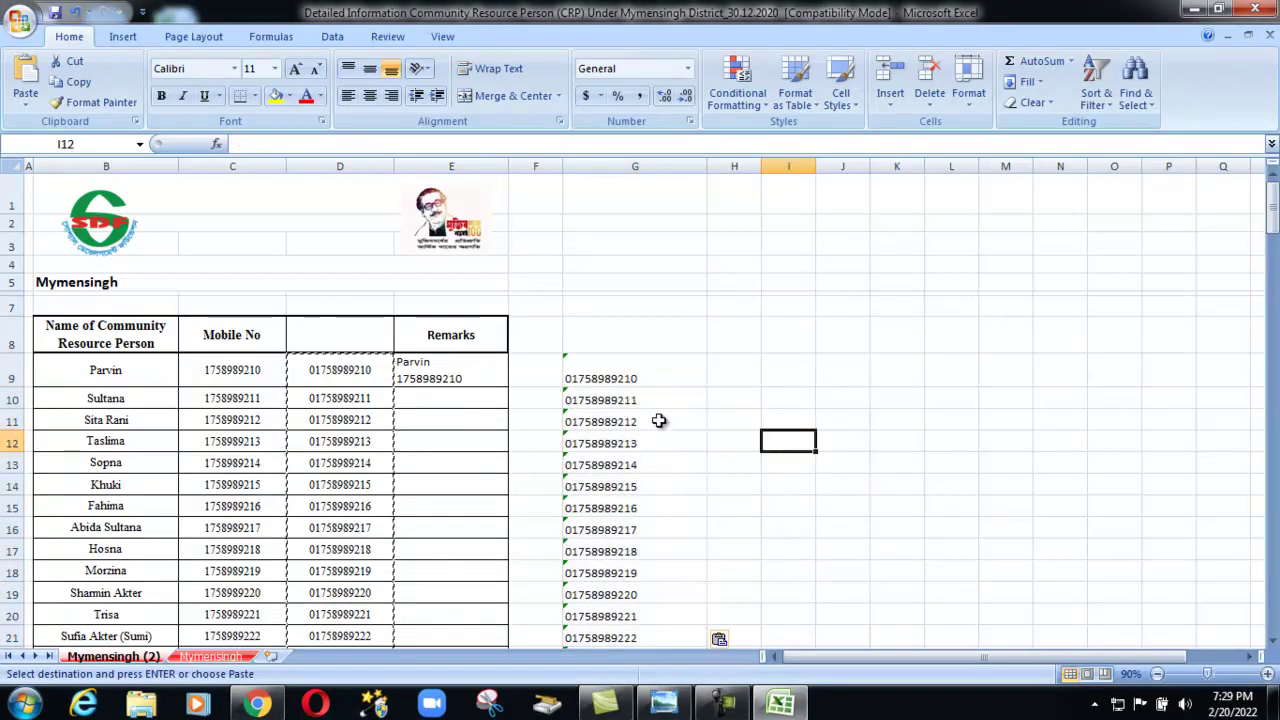
pyautogui.click(613, 378)
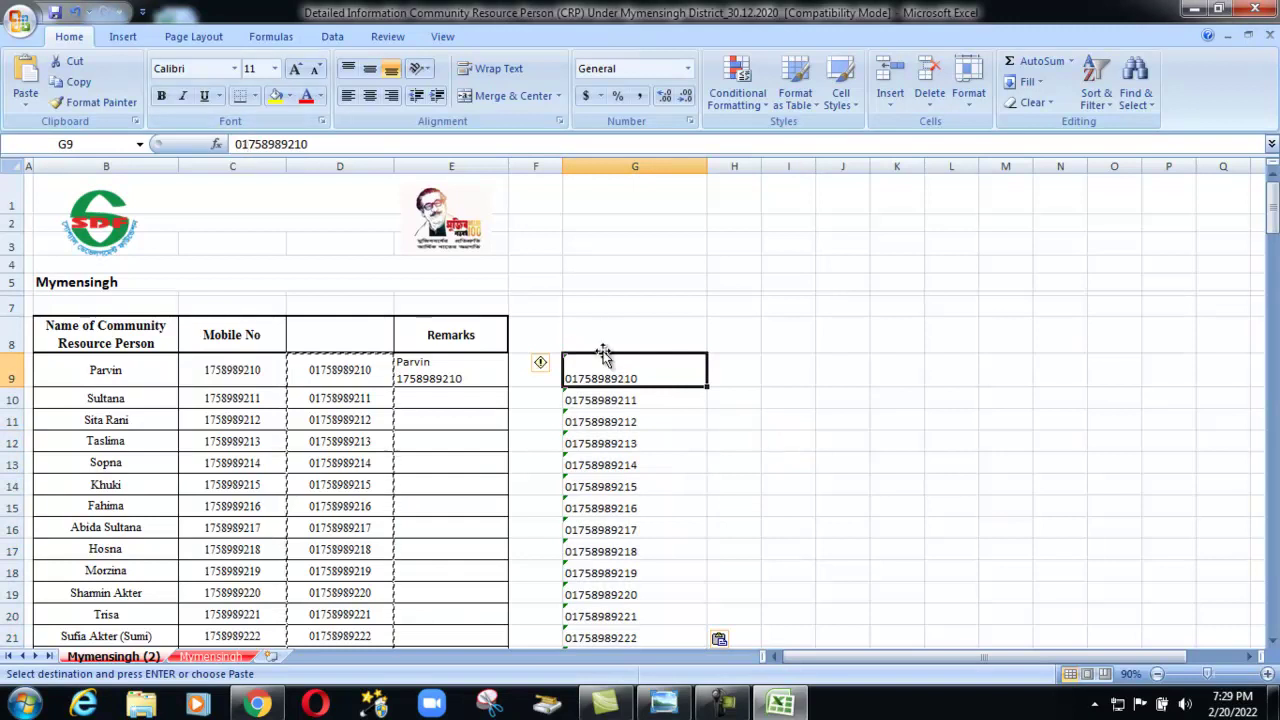
pyautogui.click(606, 400)
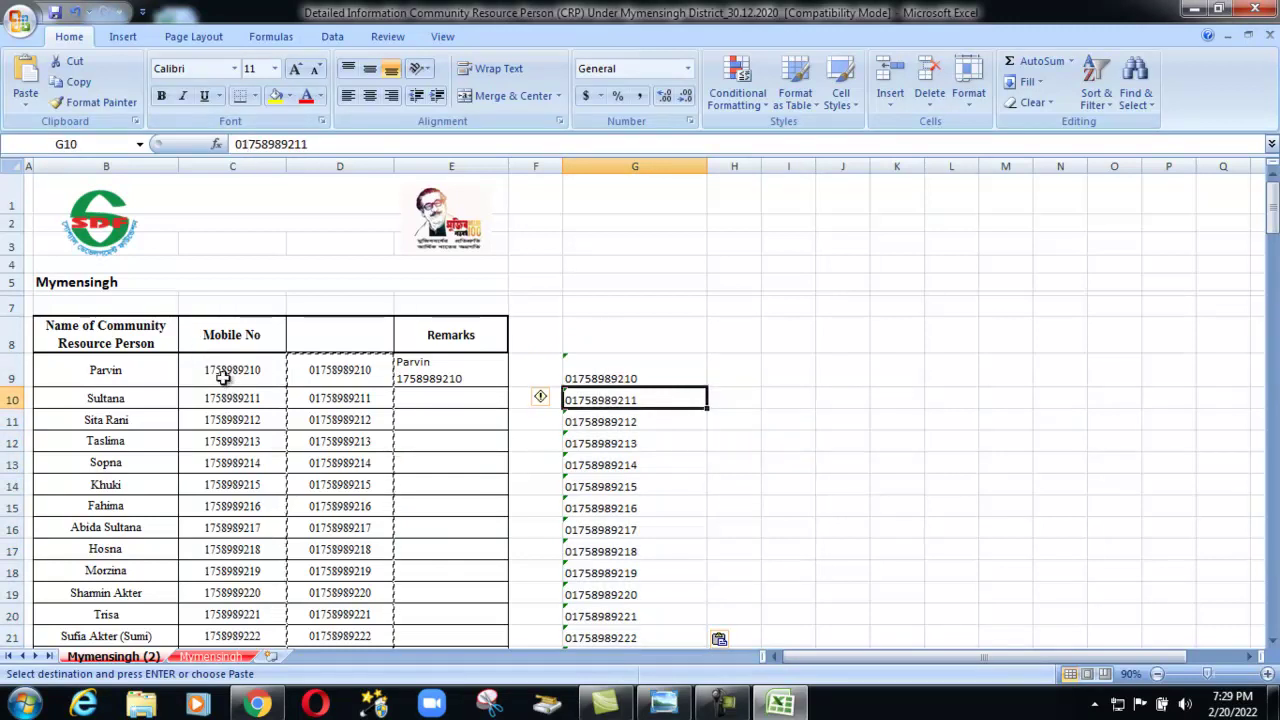
pyautogui.click(224, 377)
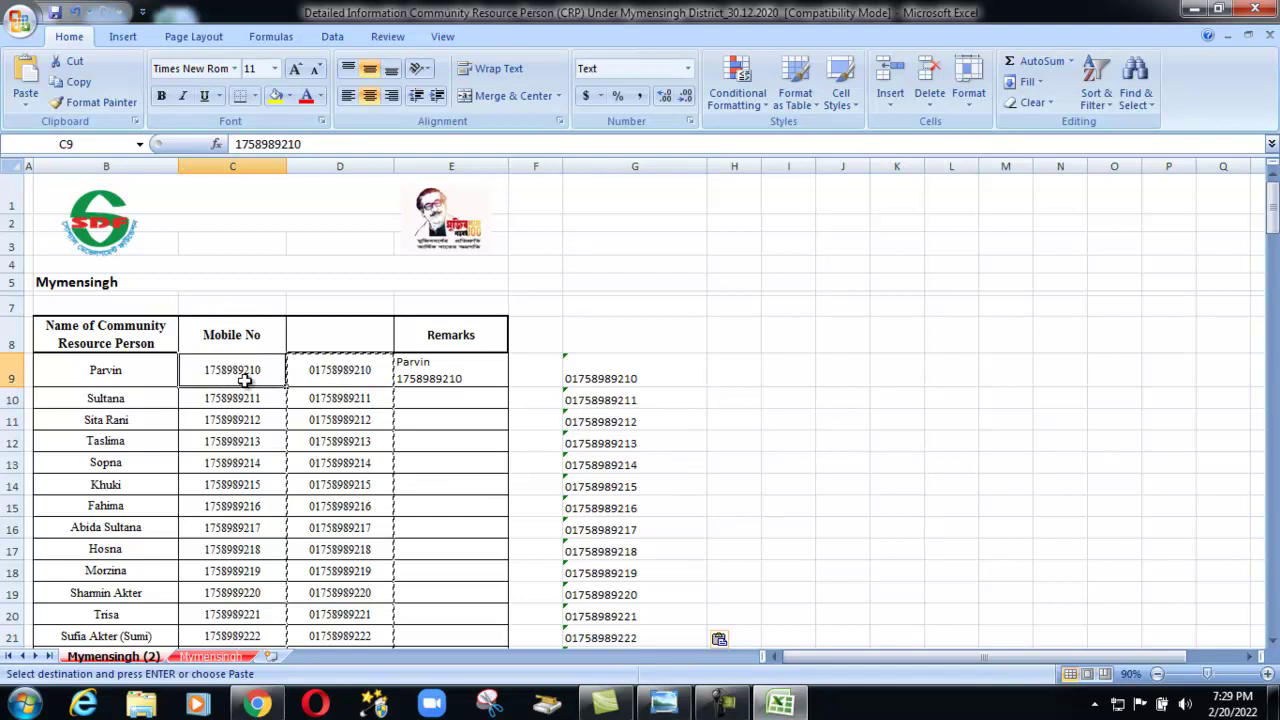
pyautogui.click(640, 376)
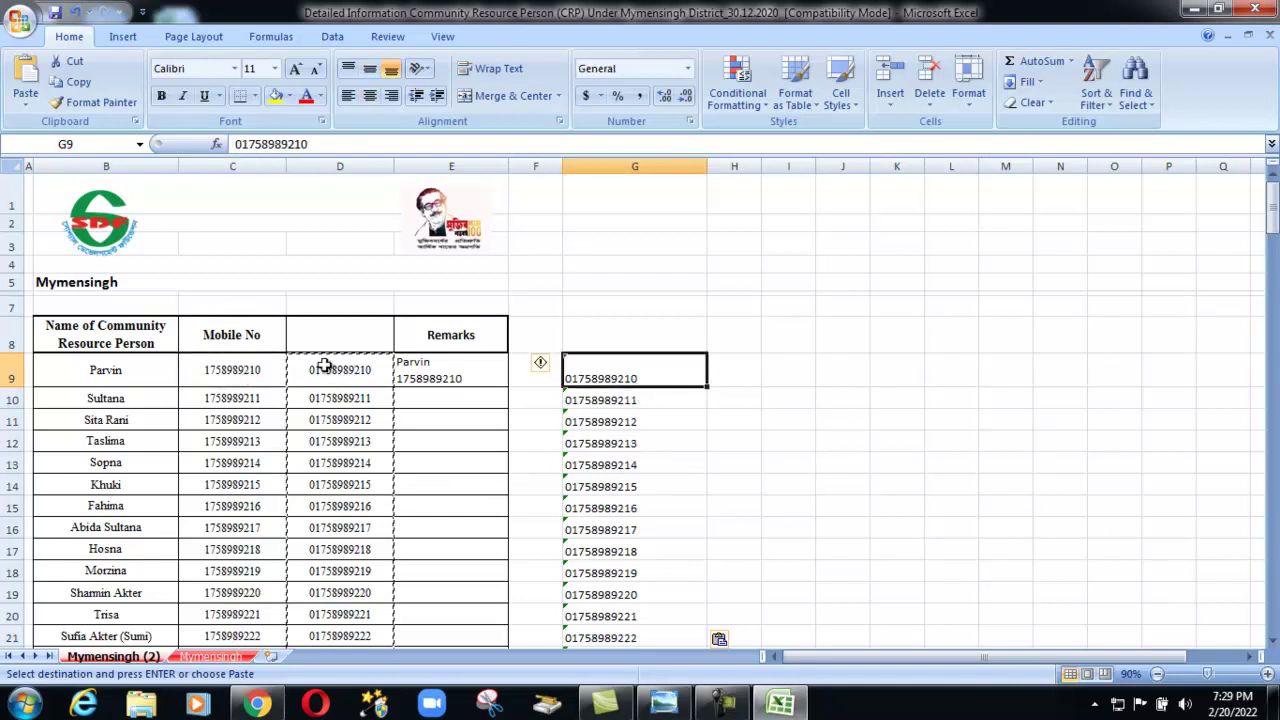
pyautogui.click(845, 414)
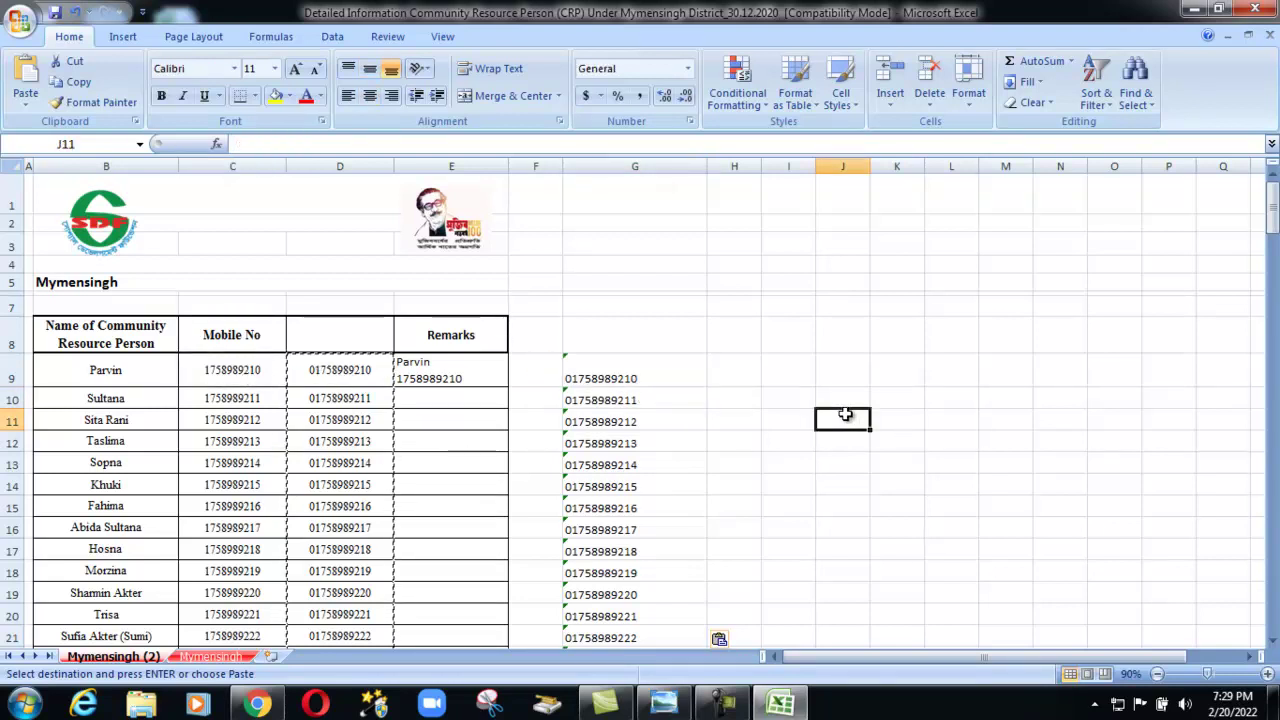
pyautogui.click(576, 376)
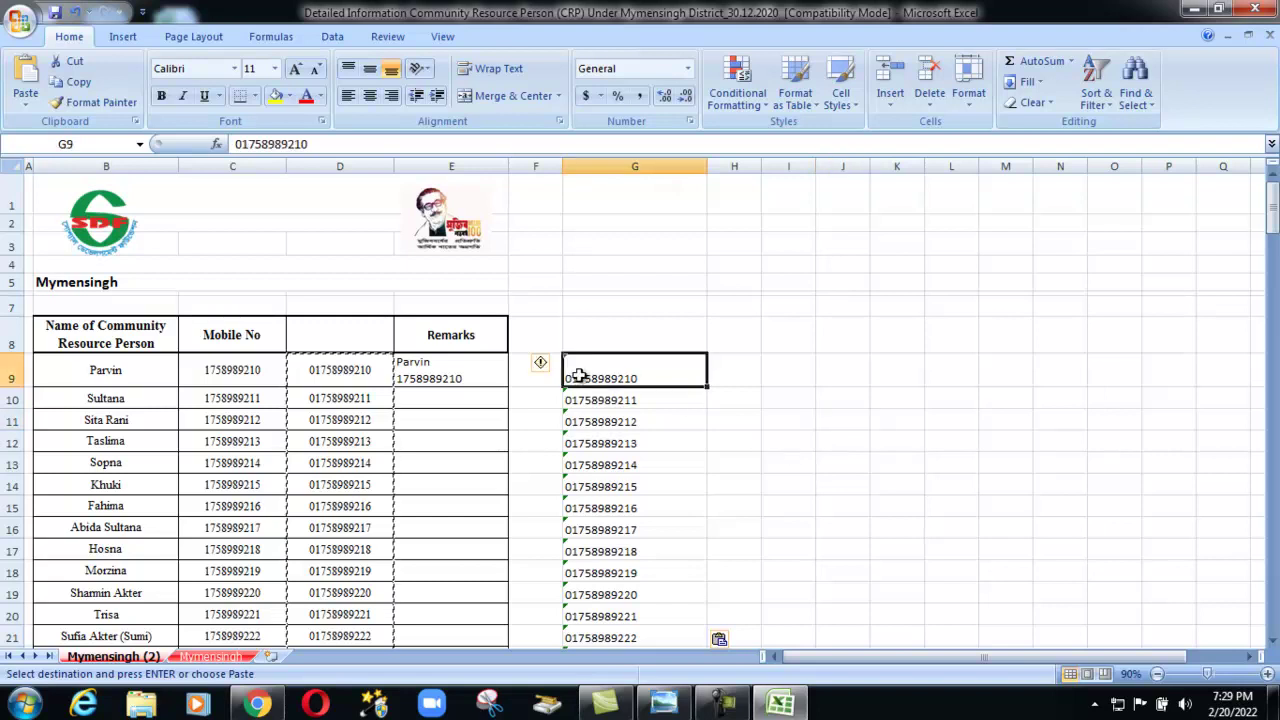
pyautogui.click(609, 398)
pyautogui.click(612, 443)
pyautogui.click(612, 465)
pyautogui.click(618, 486)
pyautogui.click(734, 506)
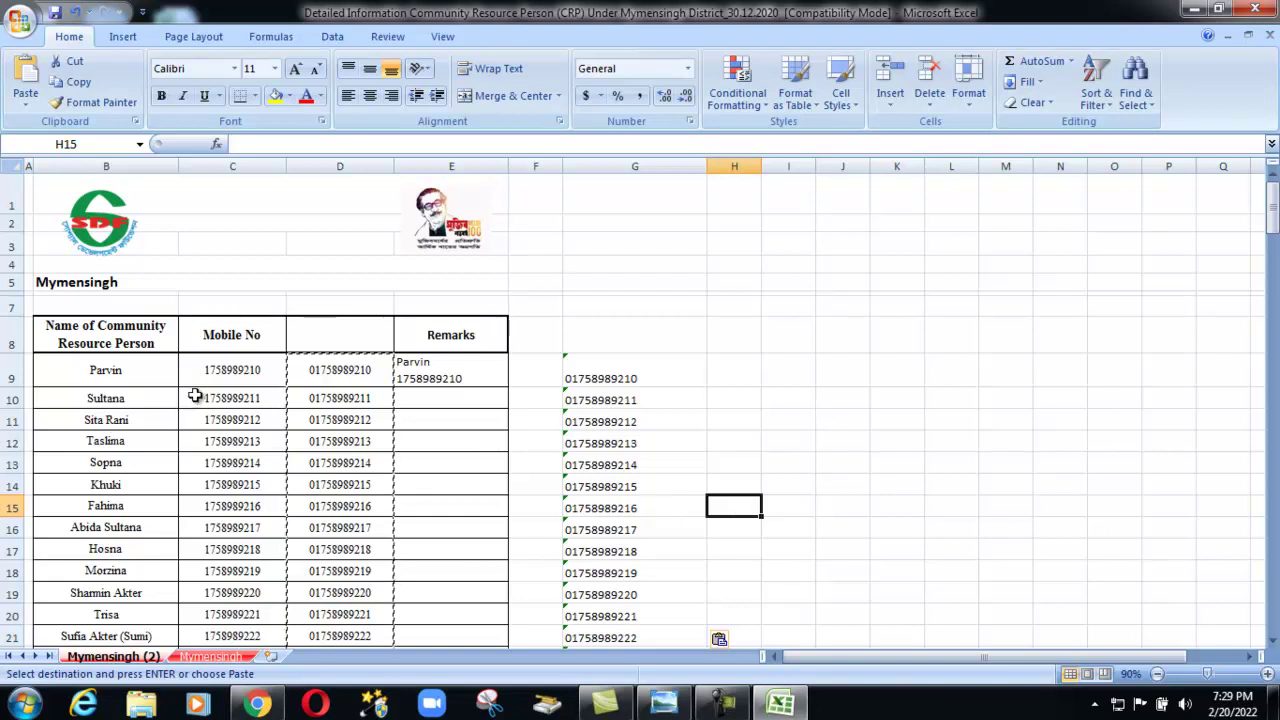
pyautogui.click(740, 460)
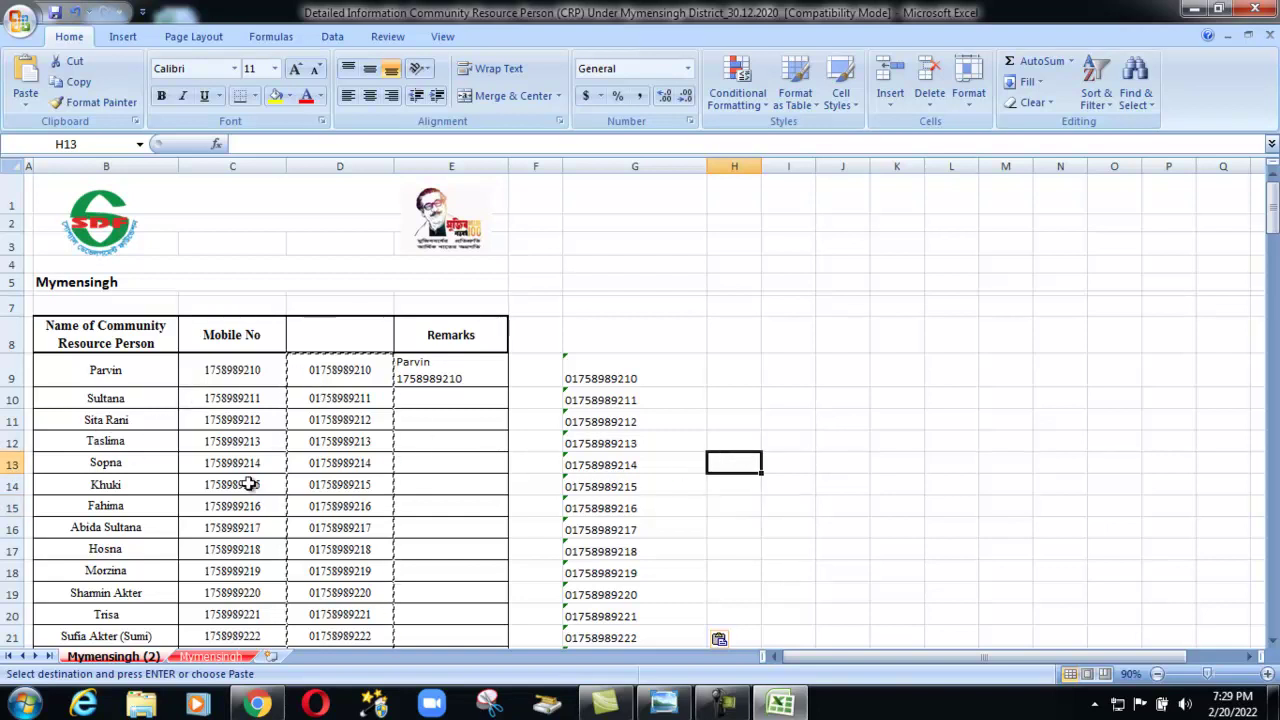
pyautogui.click(752, 403)
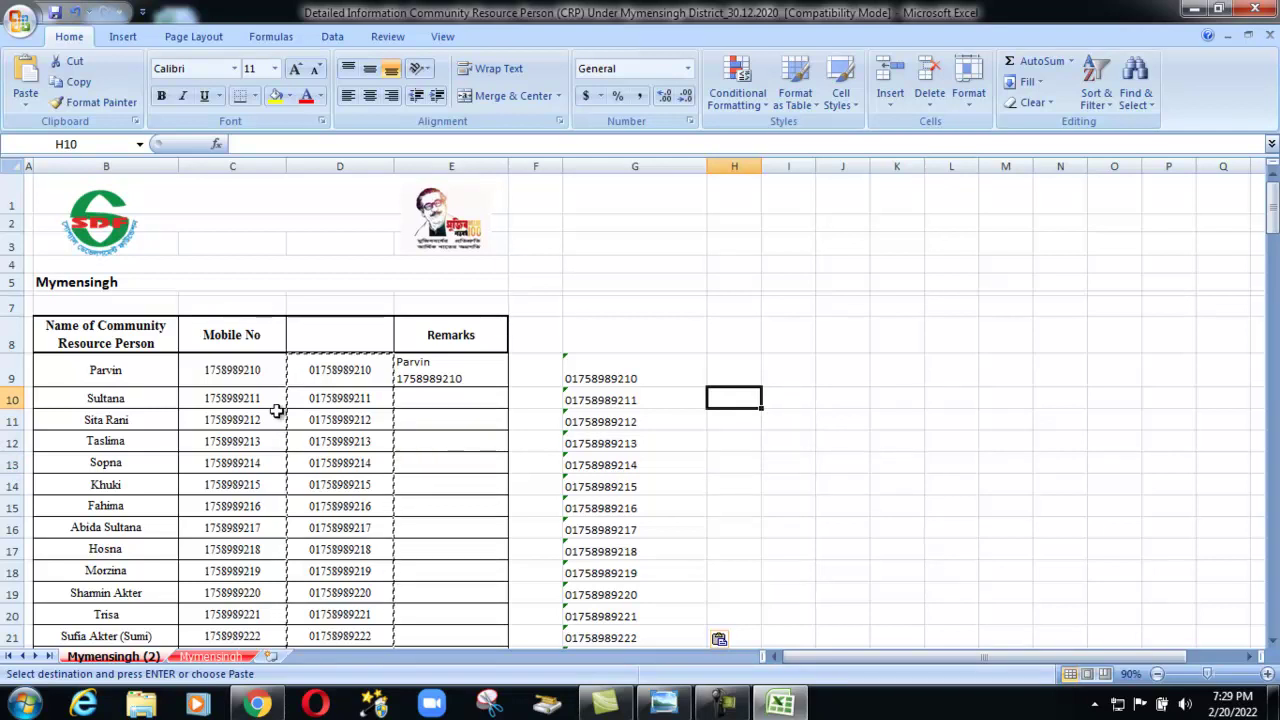
pyautogui.click(457, 371)
pyautogui.click(486, 407)
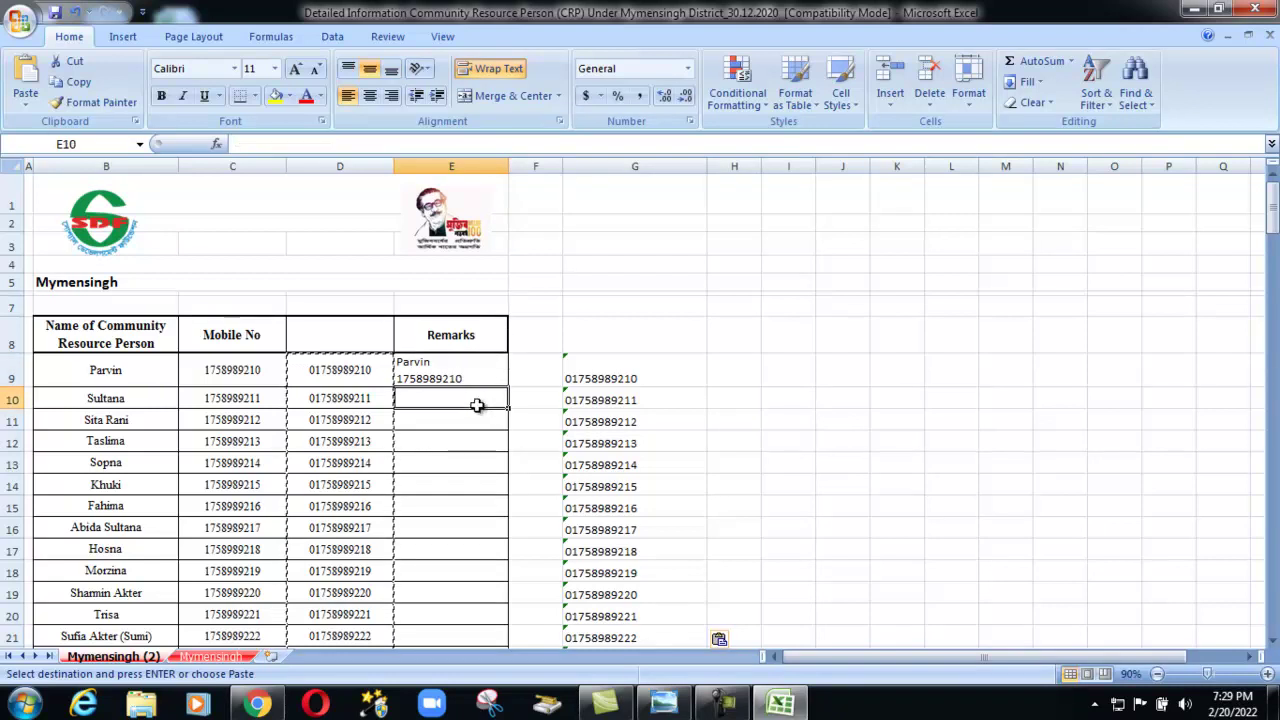
pyautogui.click(478, 372)
pyautogui.click(485, 400)
pyautogui.click(460, 371)
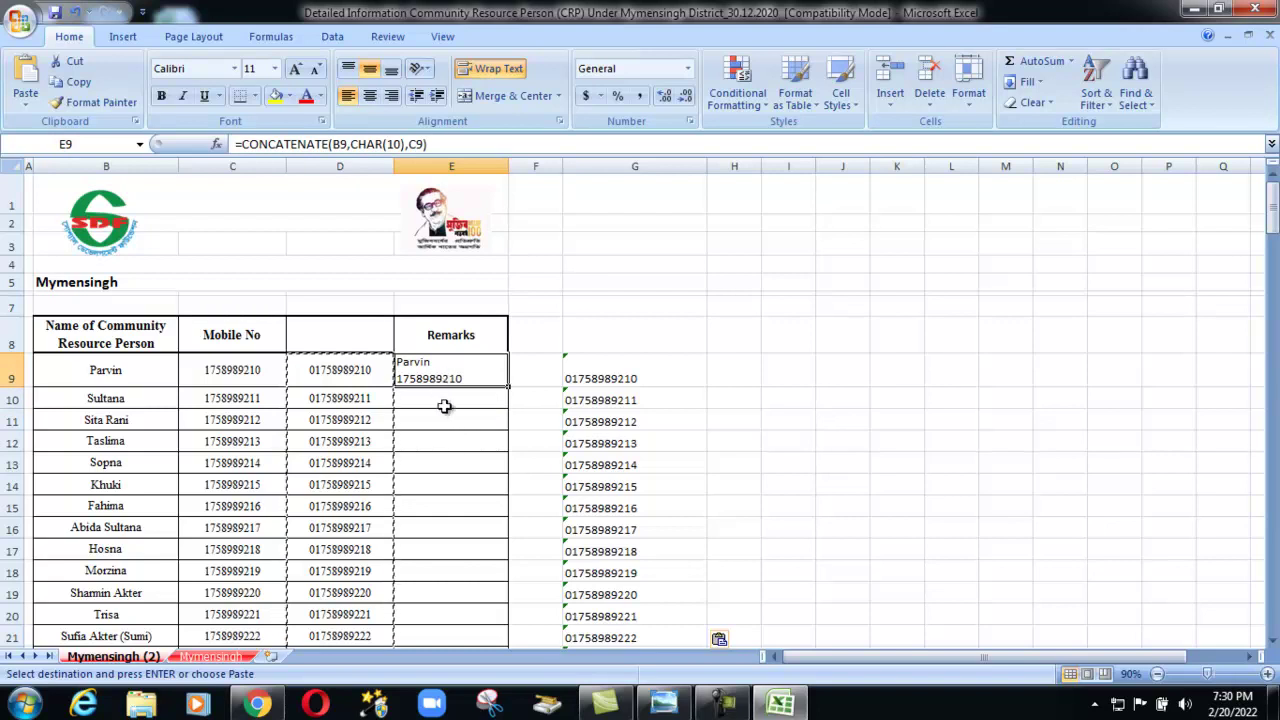
pyautogui.click(445, 406)
pyautogui.click(443, 381)
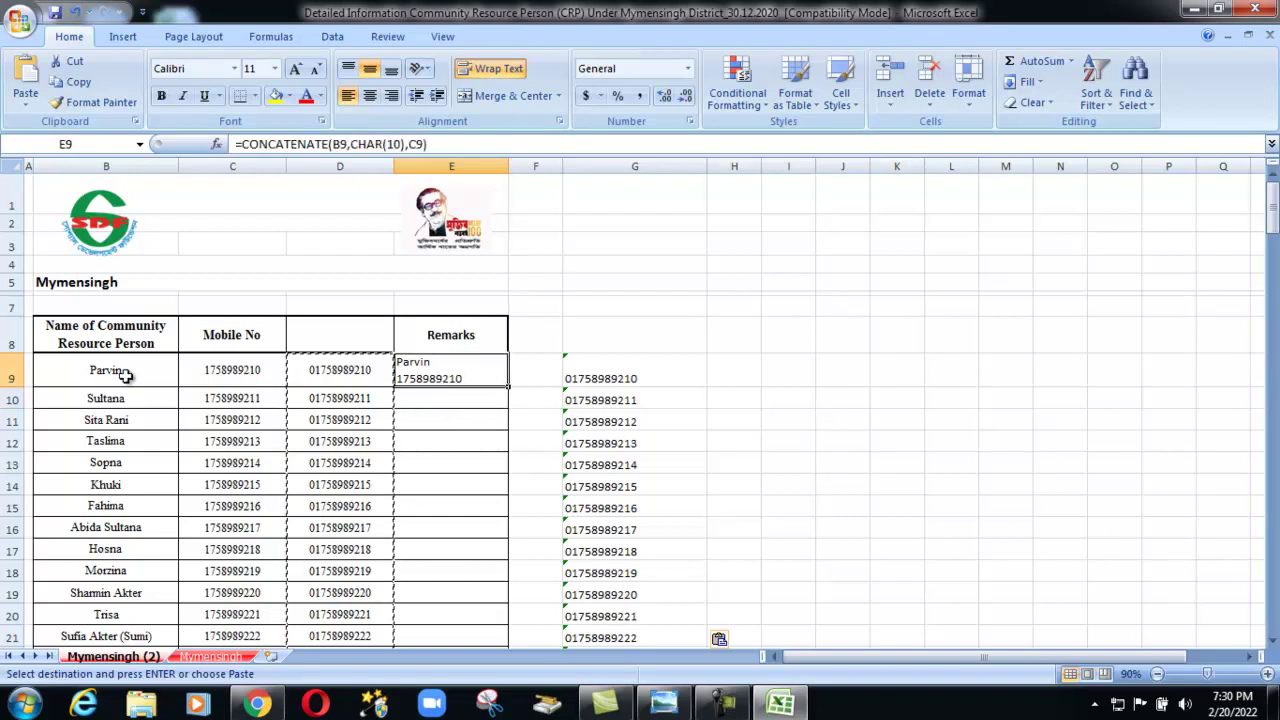
pyautogui.click(433, 391)
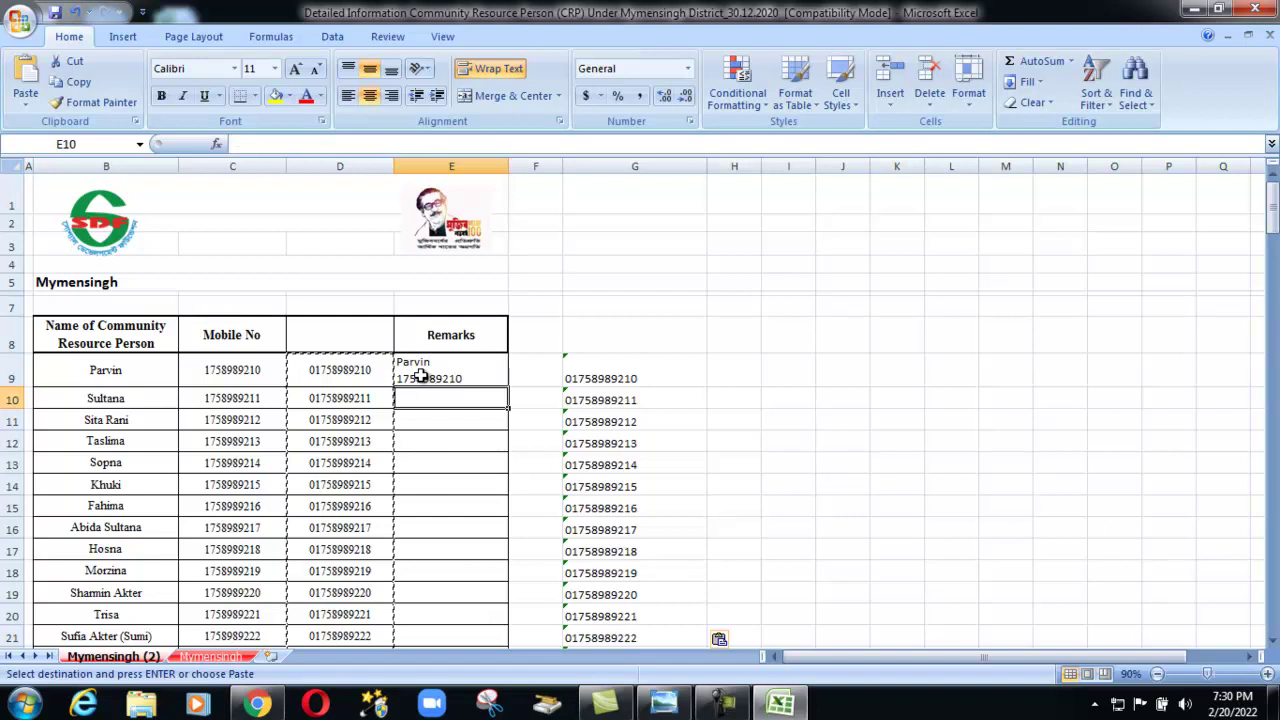
pyautogui.click(422, 374)
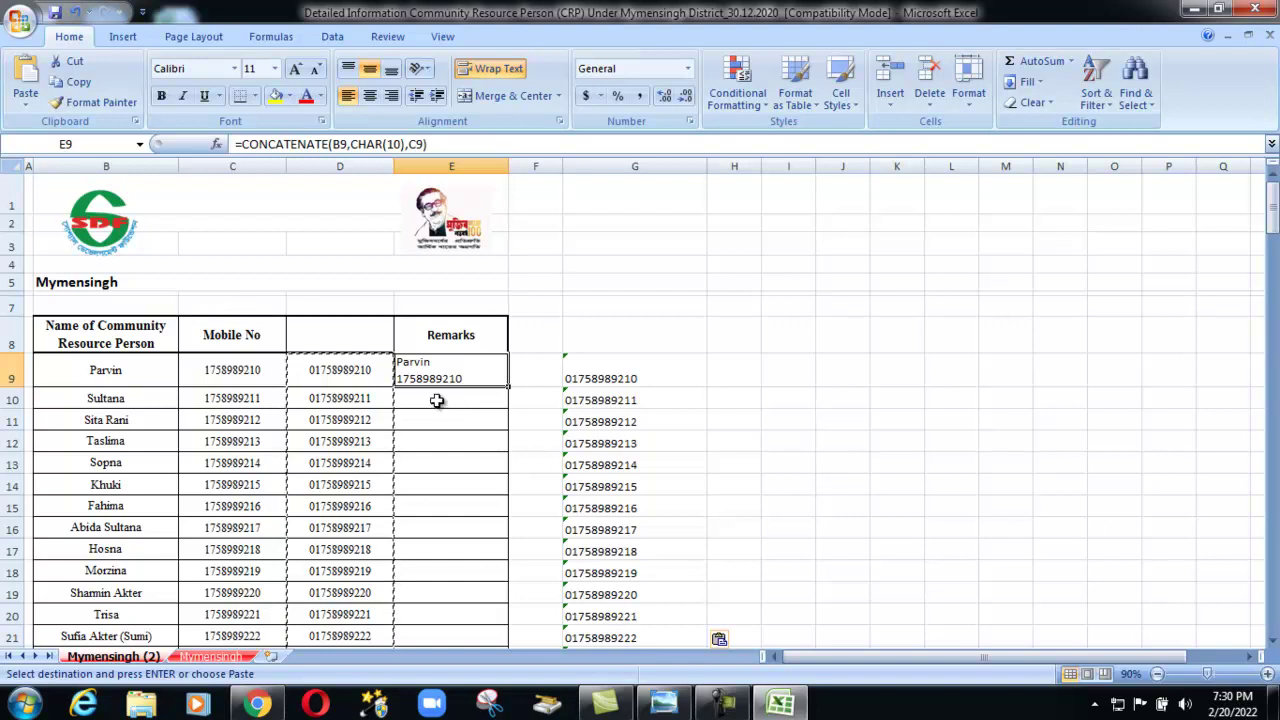
pyautogui.click(437, 399)
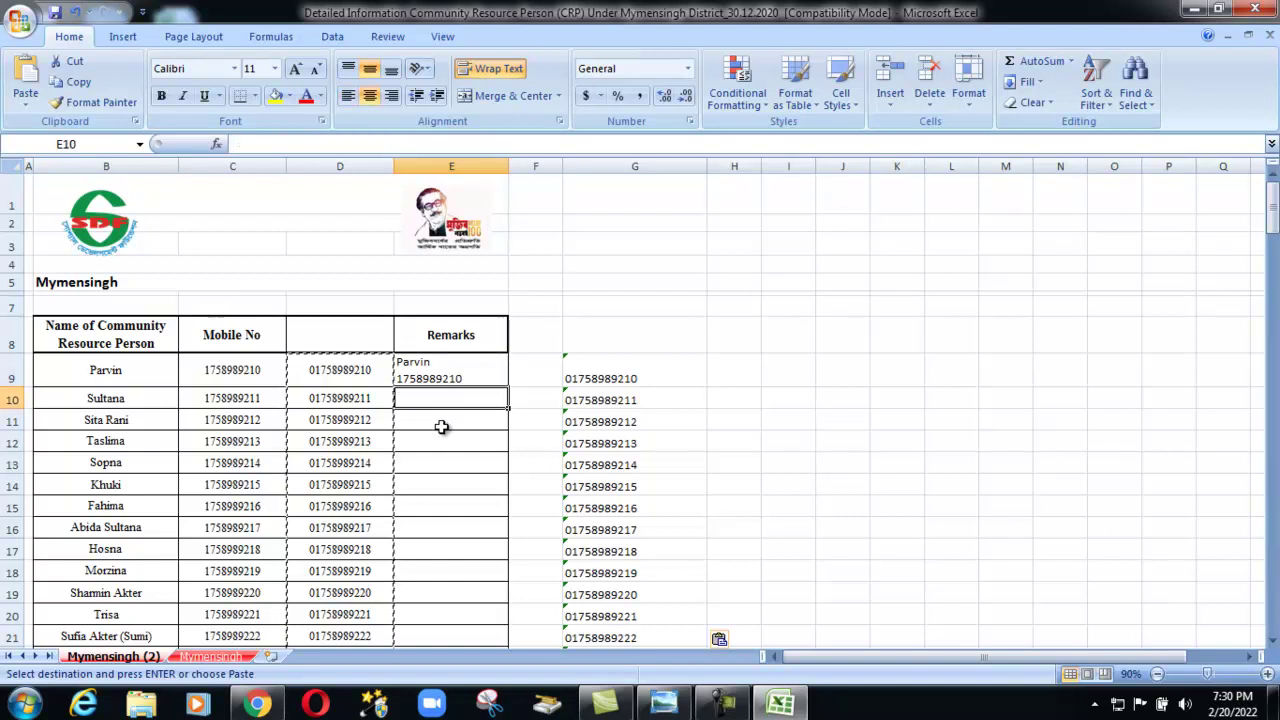
# - Type =concatenate( in E10, fixing the misspelling, and briefly view the CONCATENATE Help page
pyautogui.write('=')
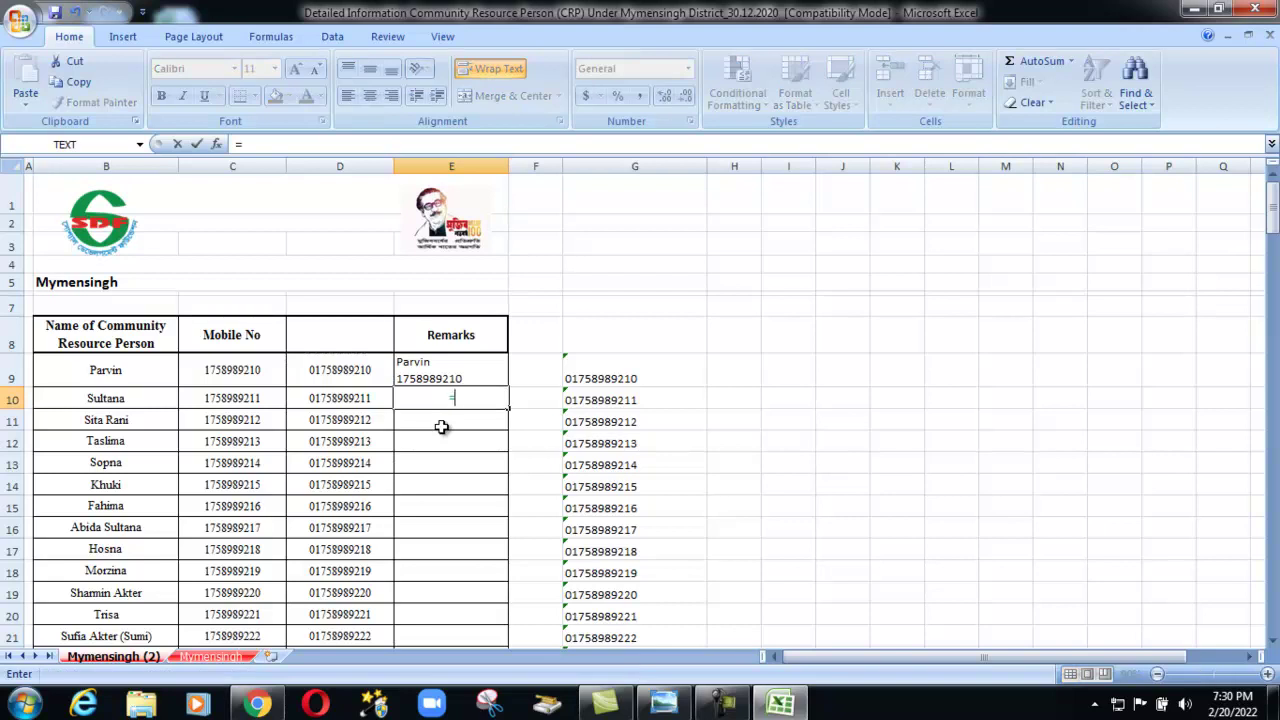
pyautogui.write('c')
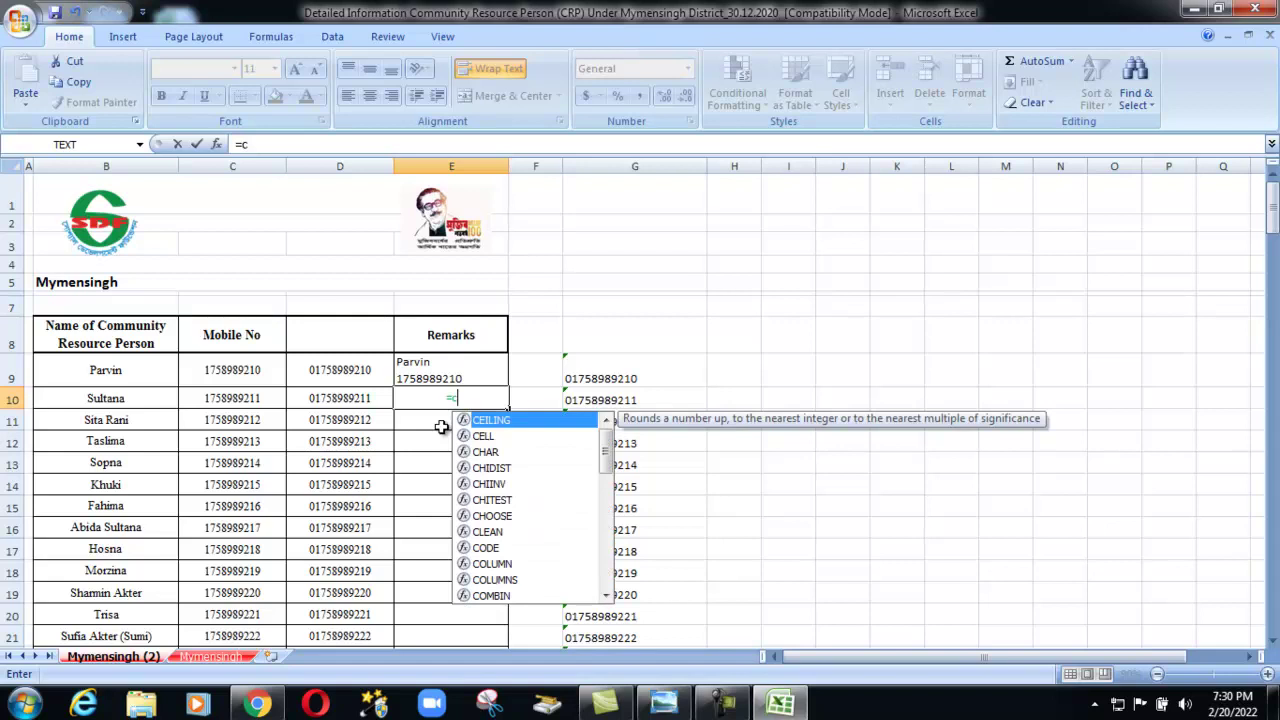
pyautogui.write('o')
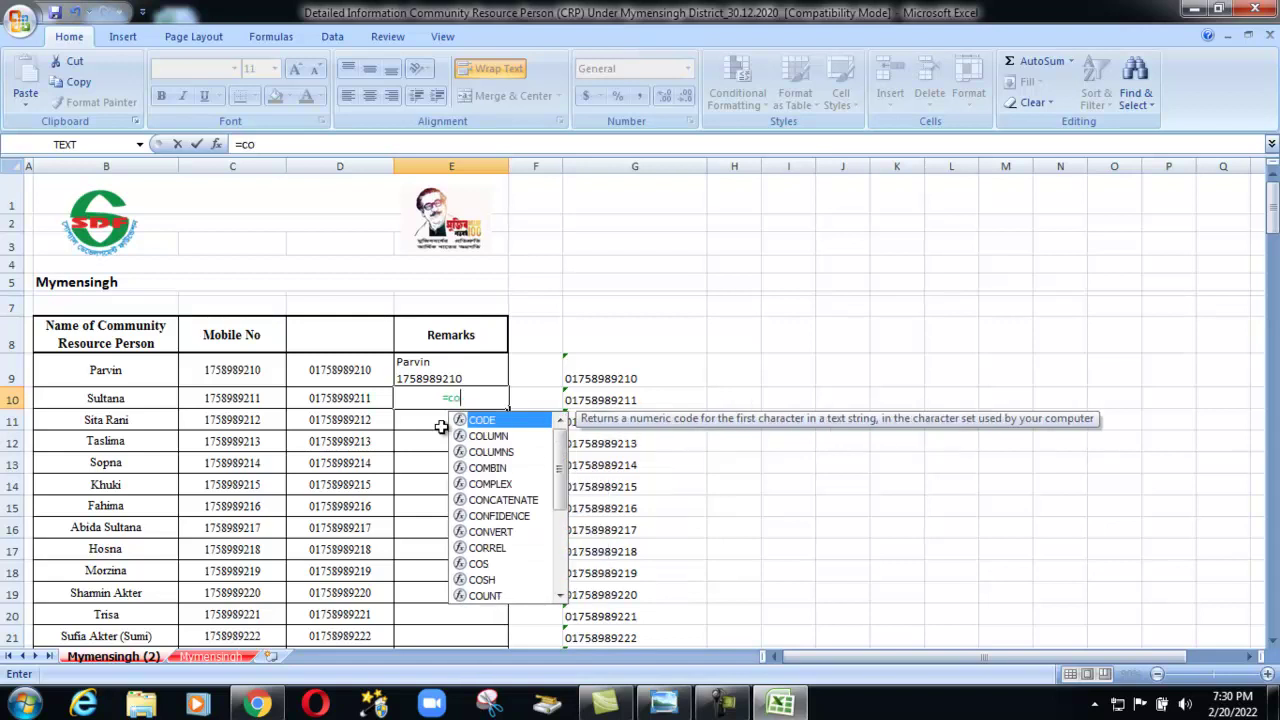
pyautogui.write('n')
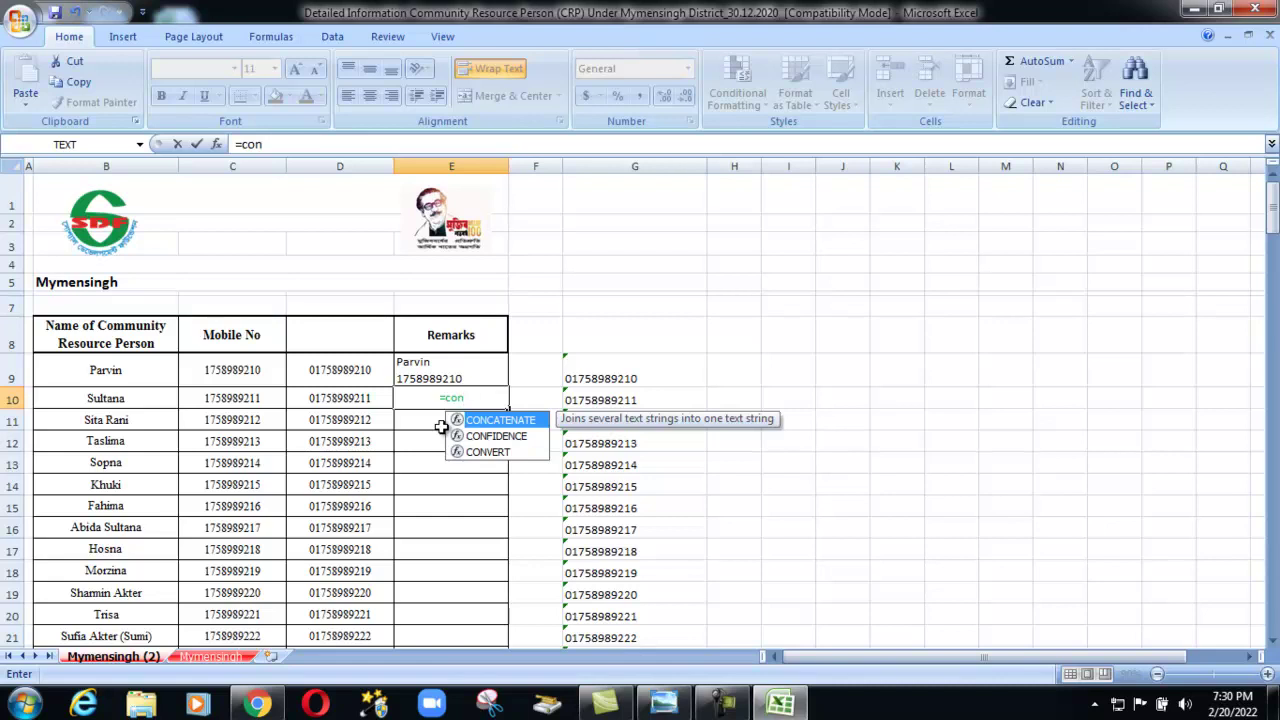
pyautogui.write('ca')
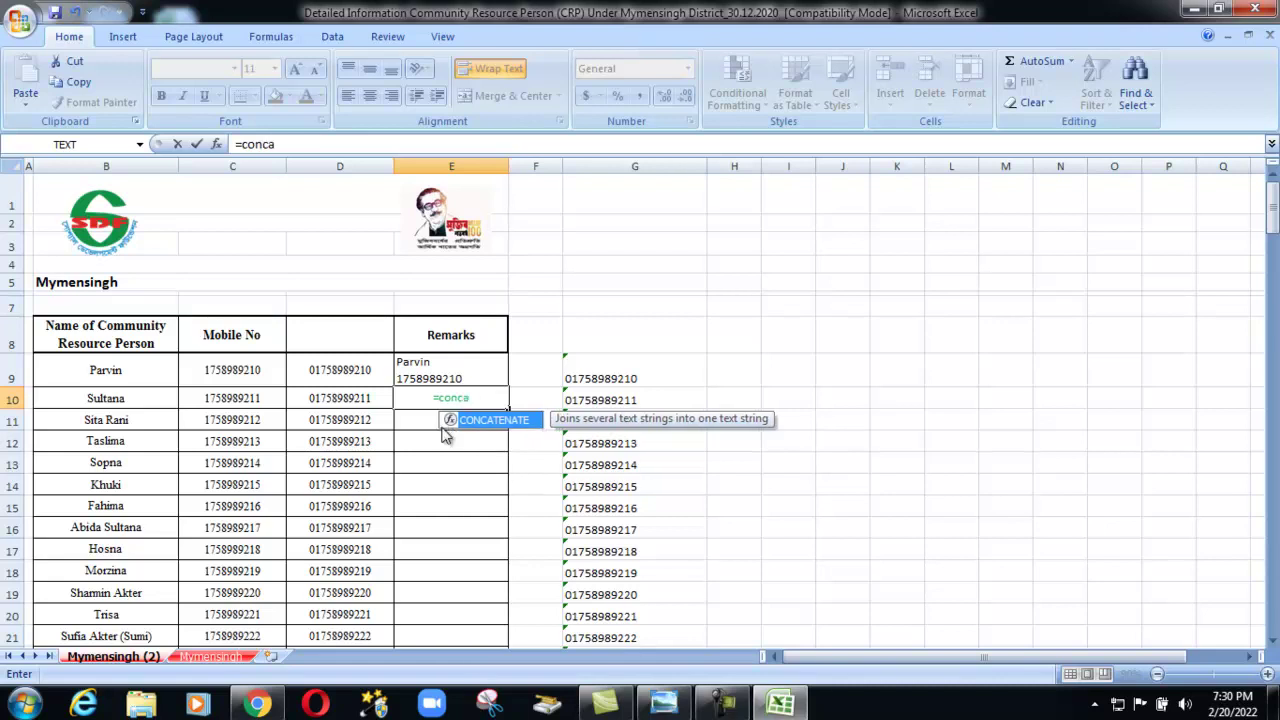
pyautogui.write('tenatr')
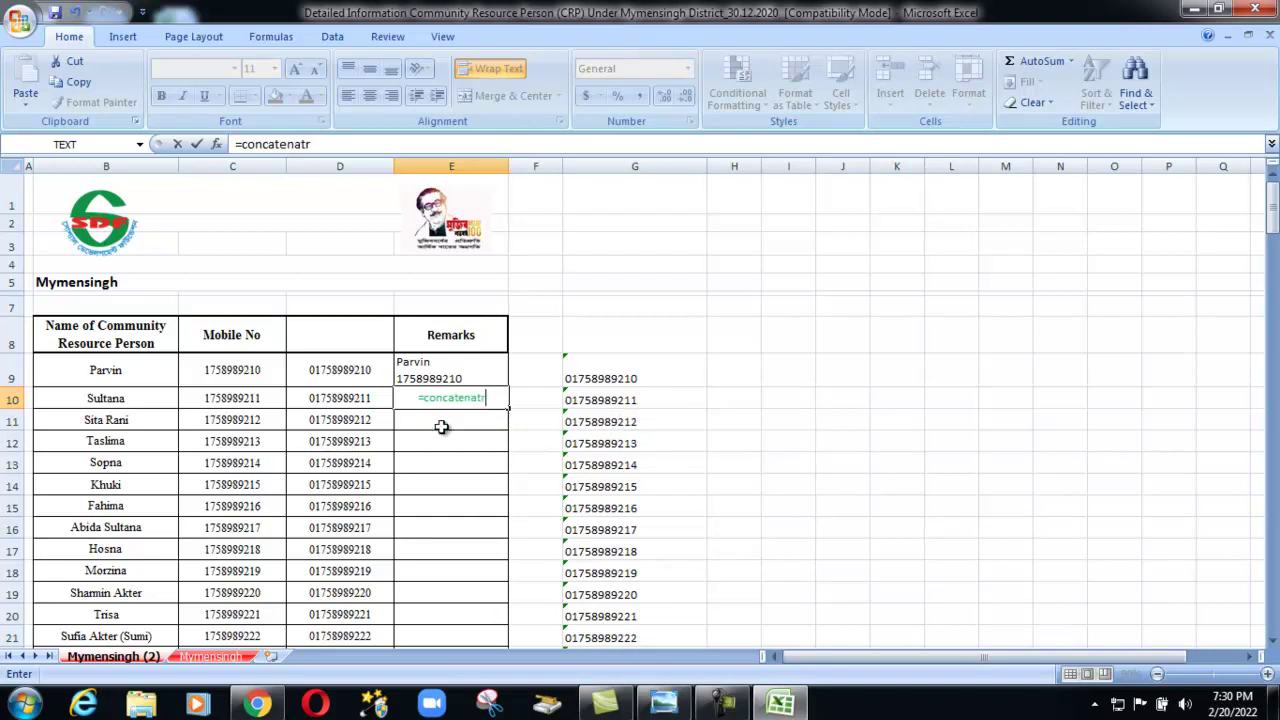
pyautogui.press('BackSpace')
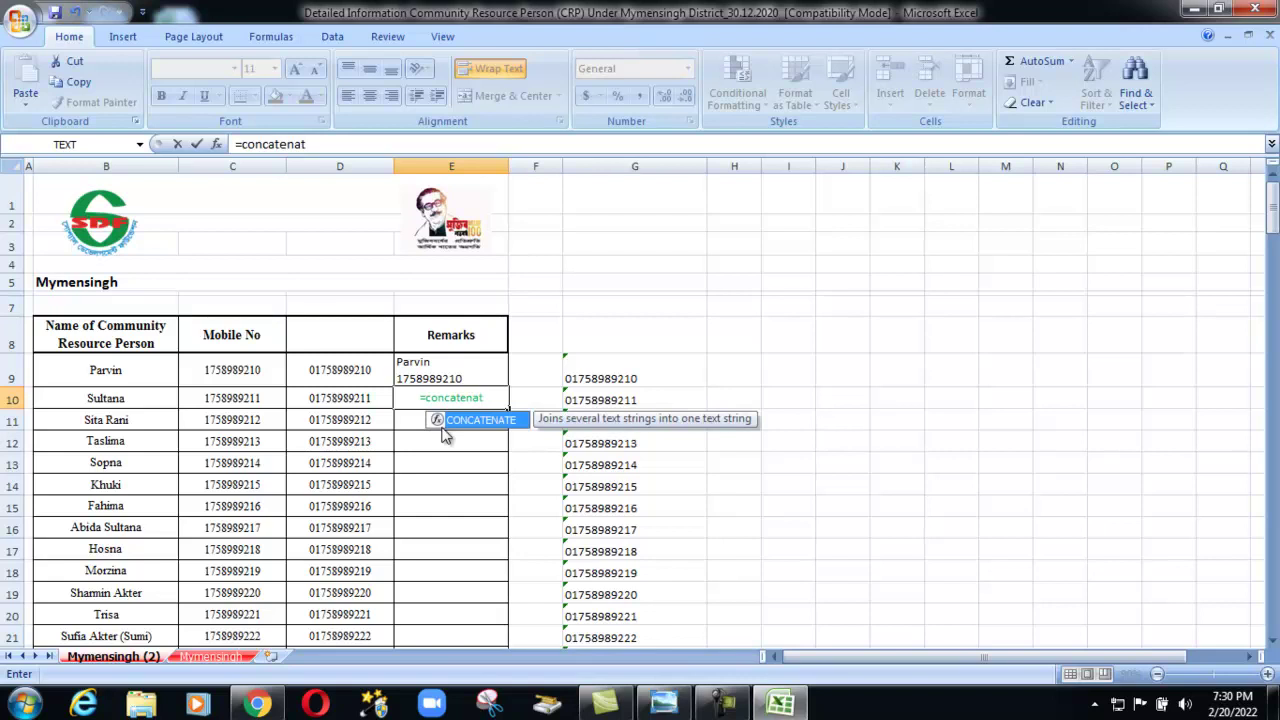
pyautogui.write('e')
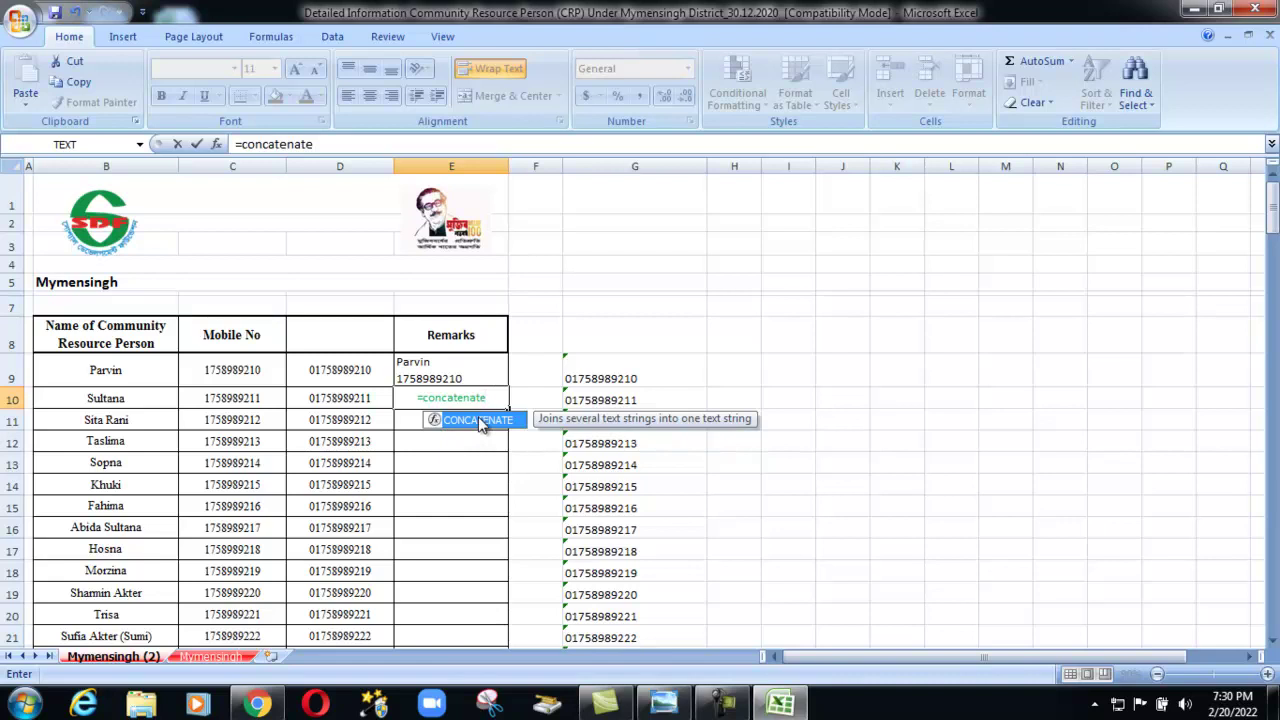
pyautogui.write('(')
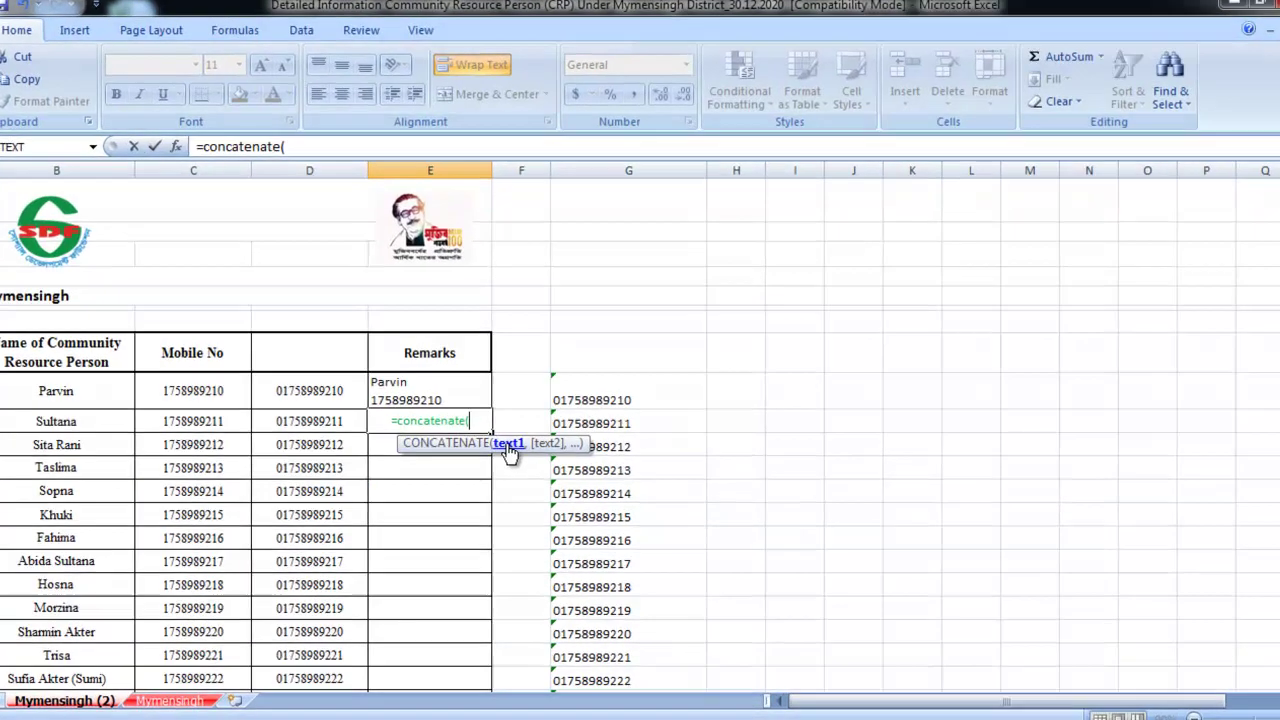
pyautogui.click(468, 419)
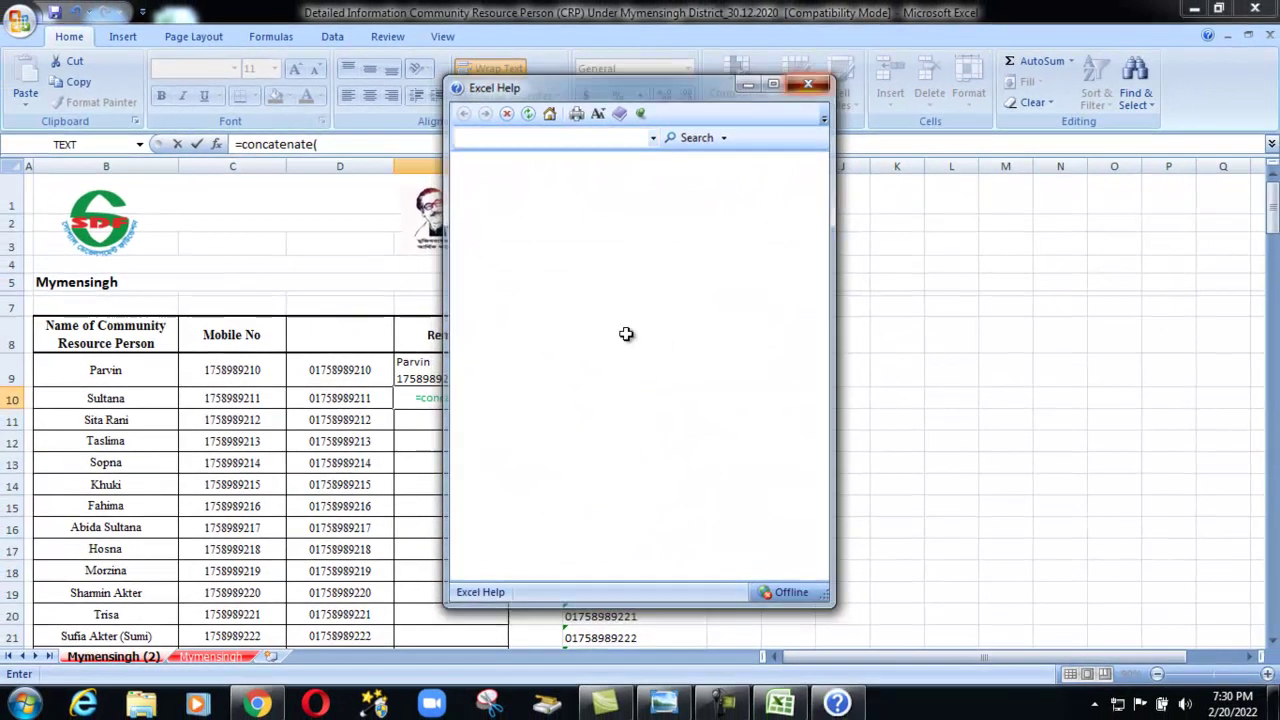
pyautogui.hotkey('alt', 'F4')
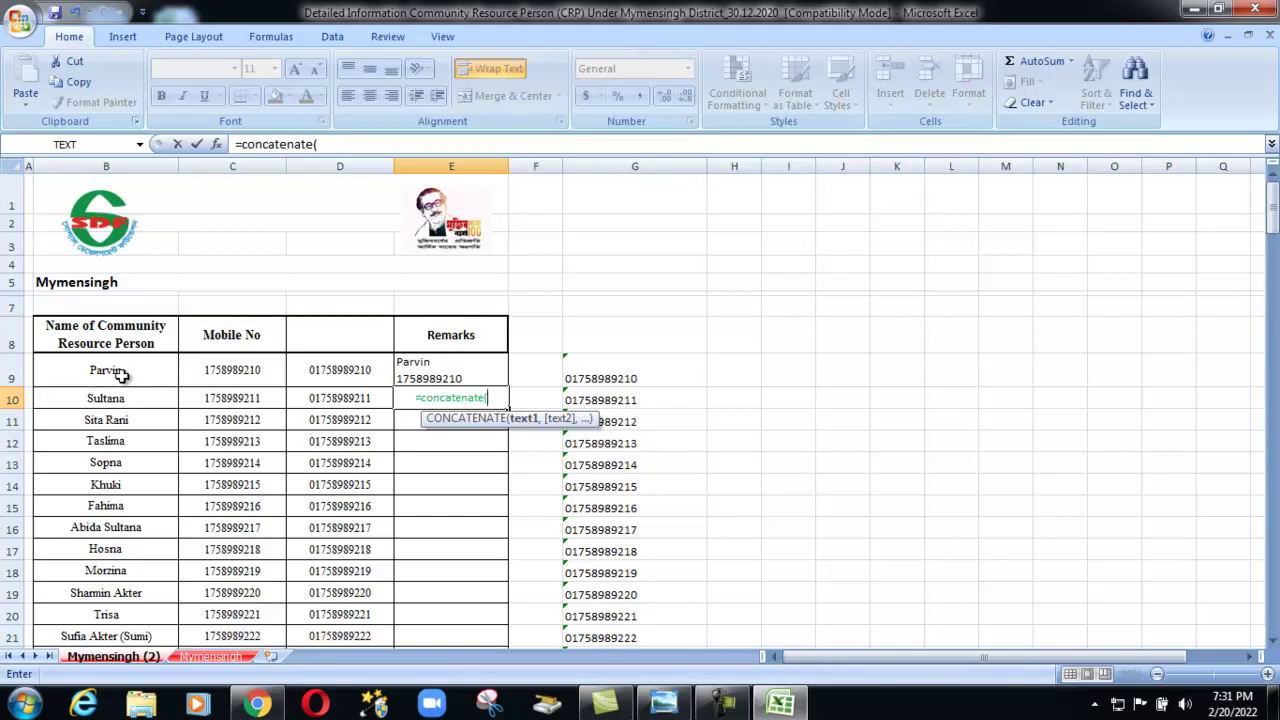
# - Complete E10 as =CONCATENATE(B9,CHAR(10),C9) to join name and number with a line break
pyautogui.click(104, 376)
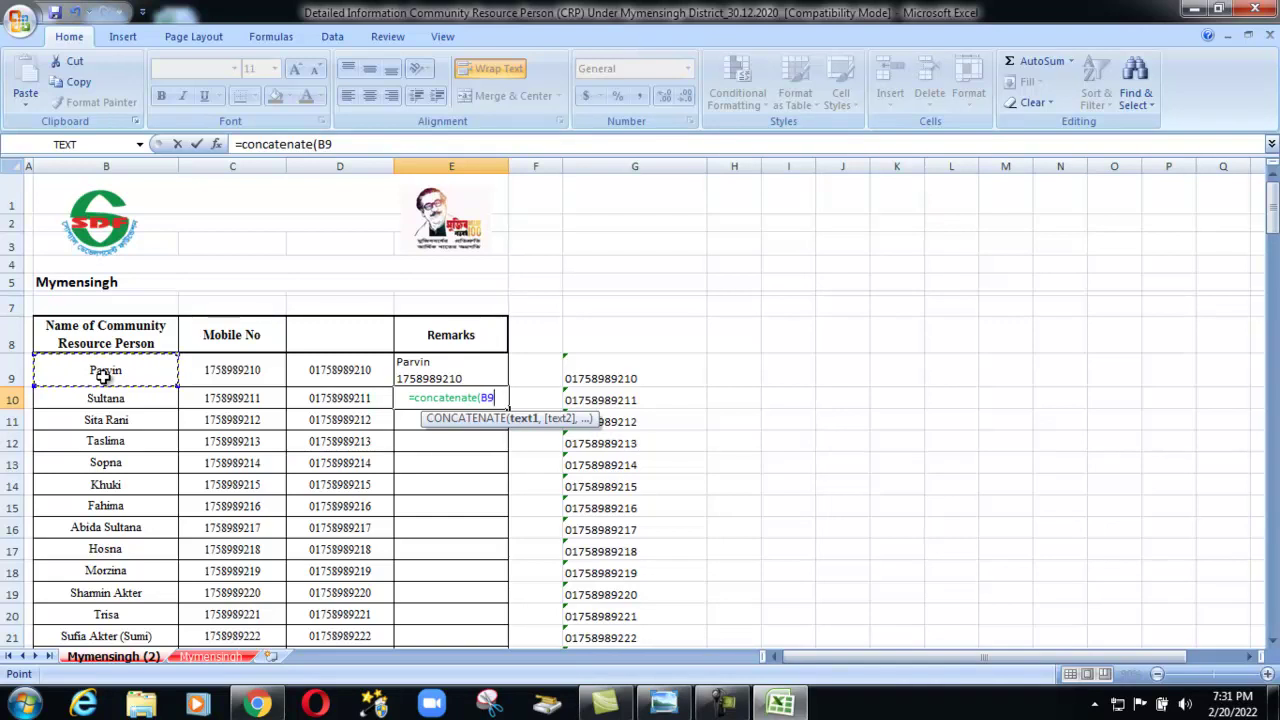
pyautogui.write(',')
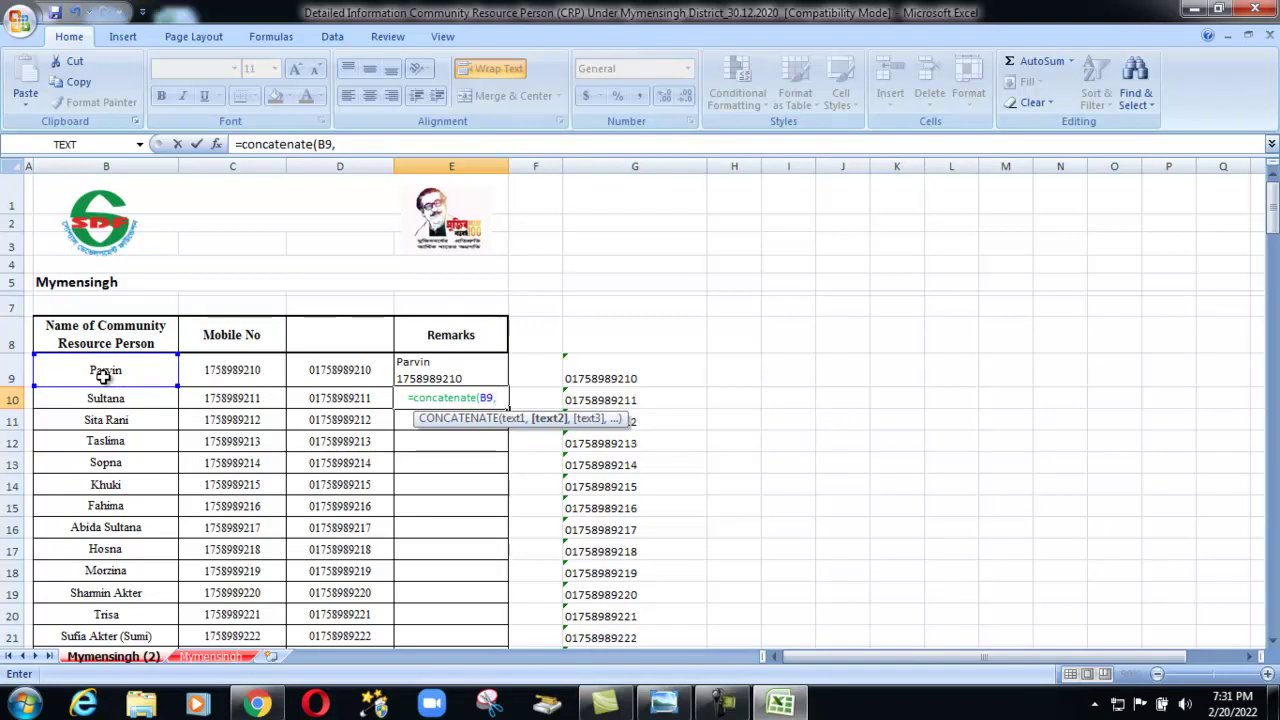
pyautogui.write('ch')
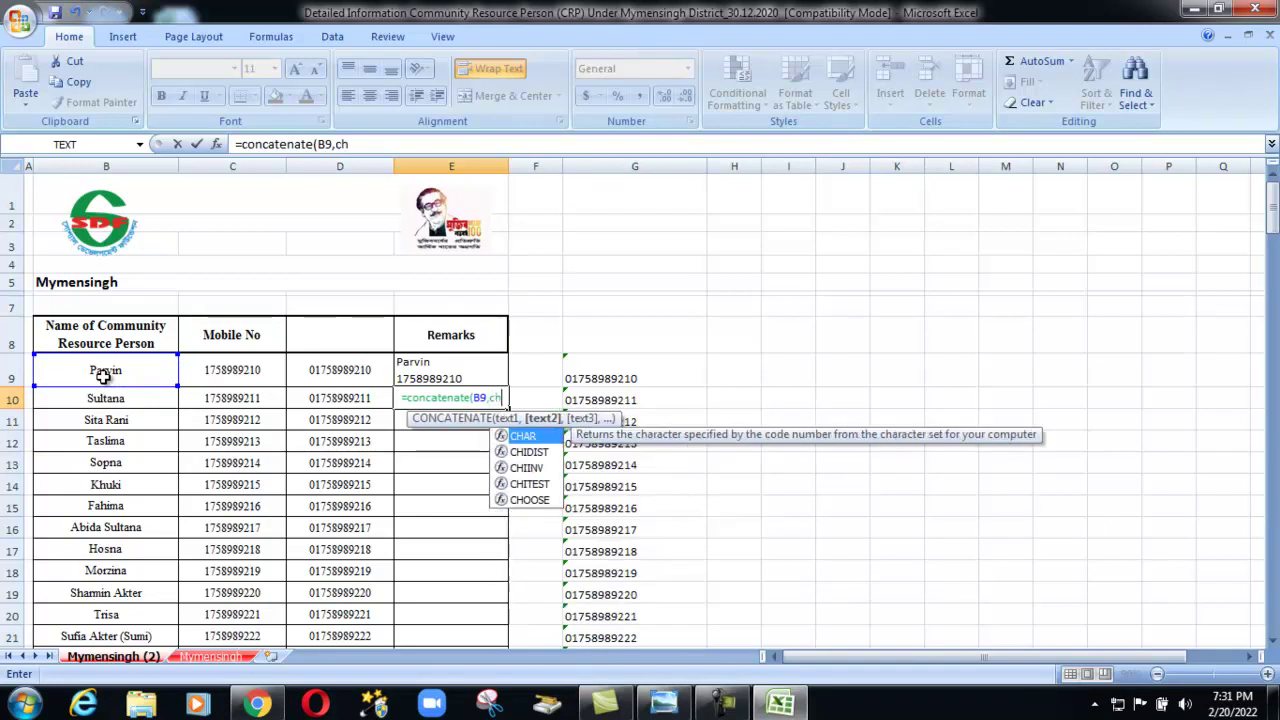
pyautogui.write('ar')
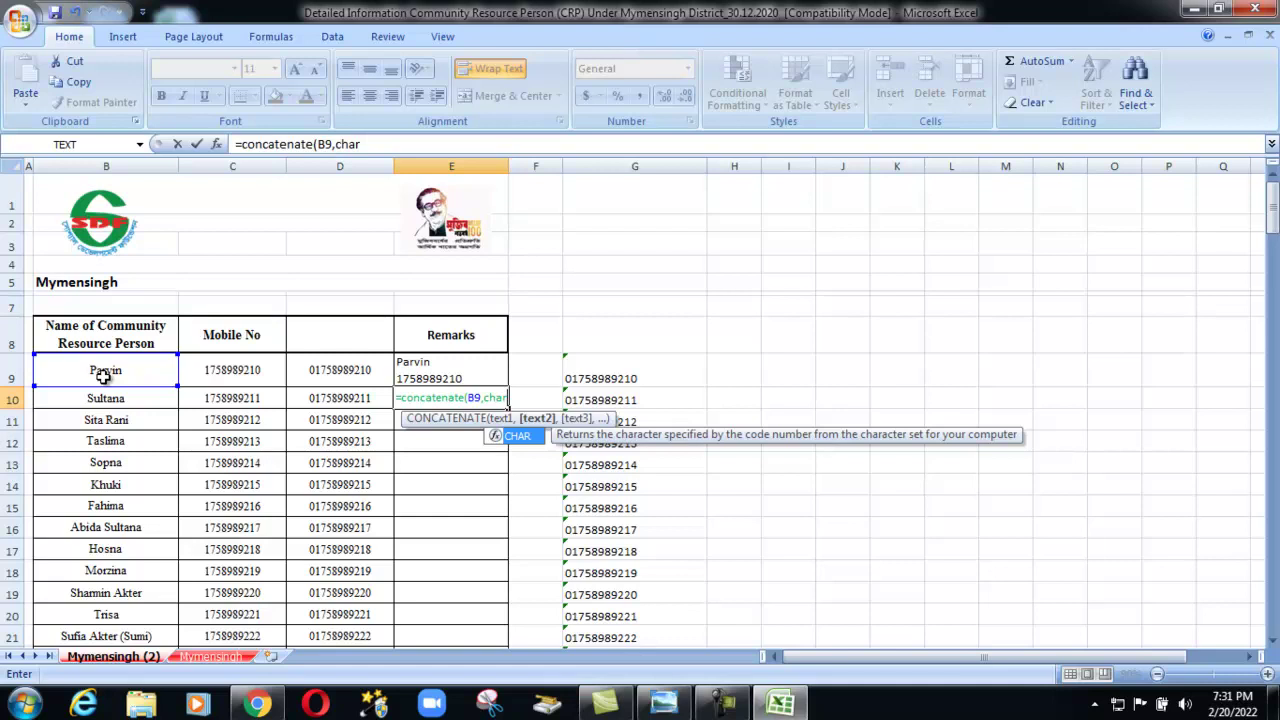
pyautogui.write('(10)')
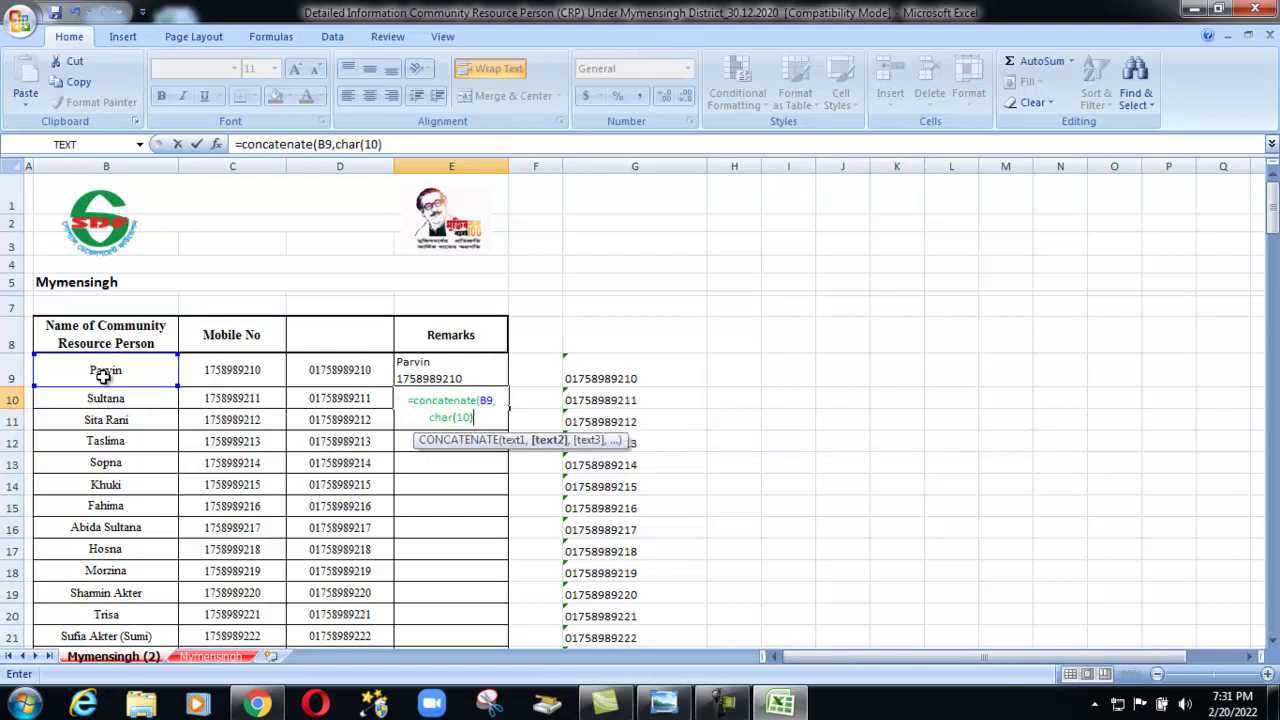
pyautogui.write(',')
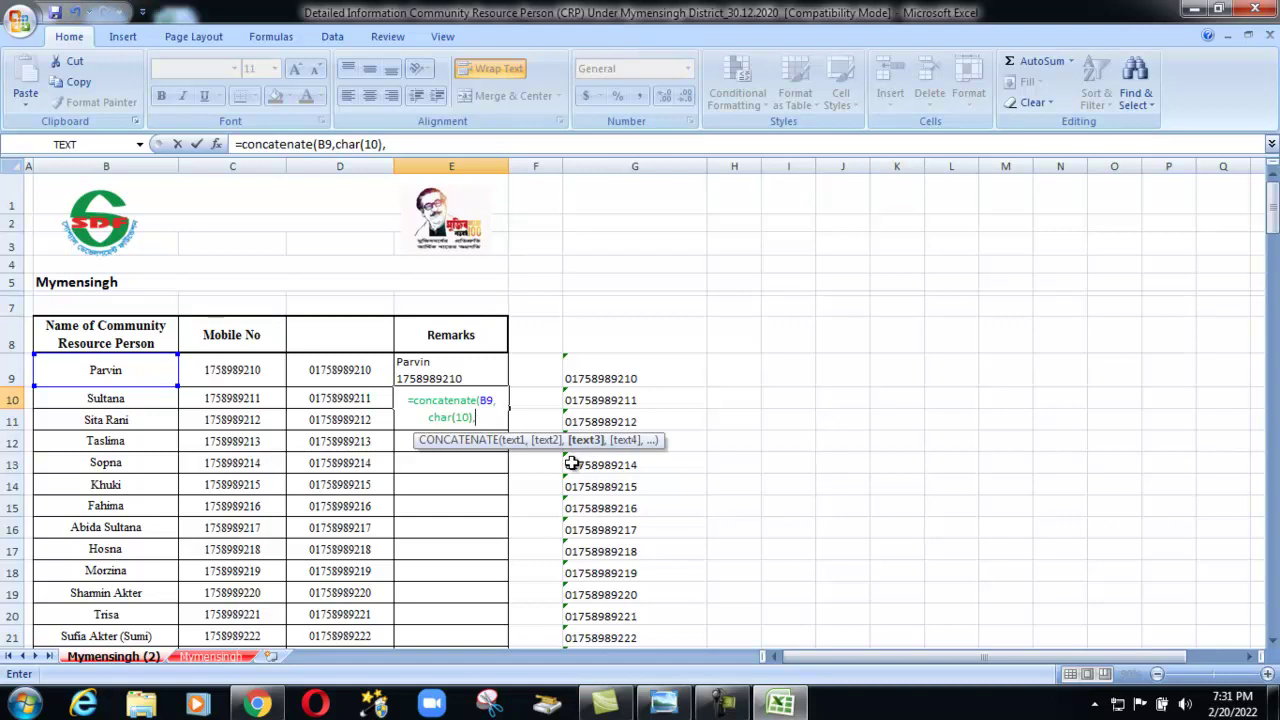
pyautogui.click(240, 374)
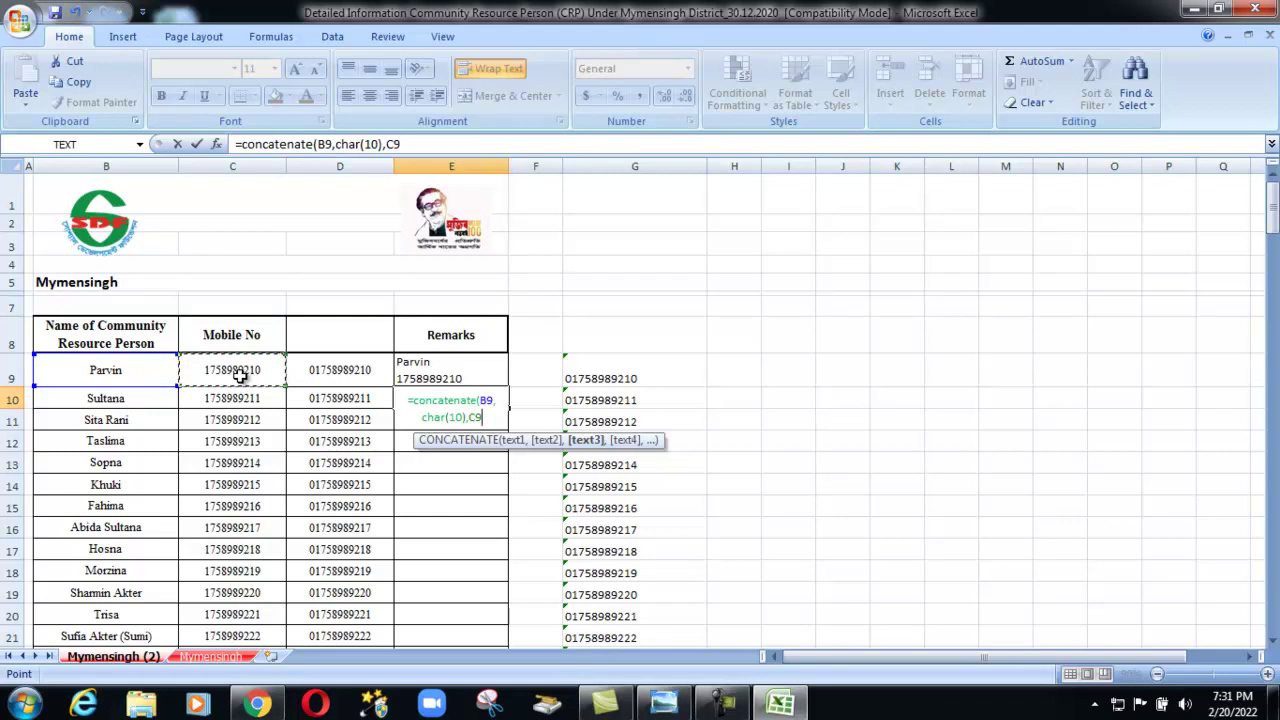
pyautogui.write(')')
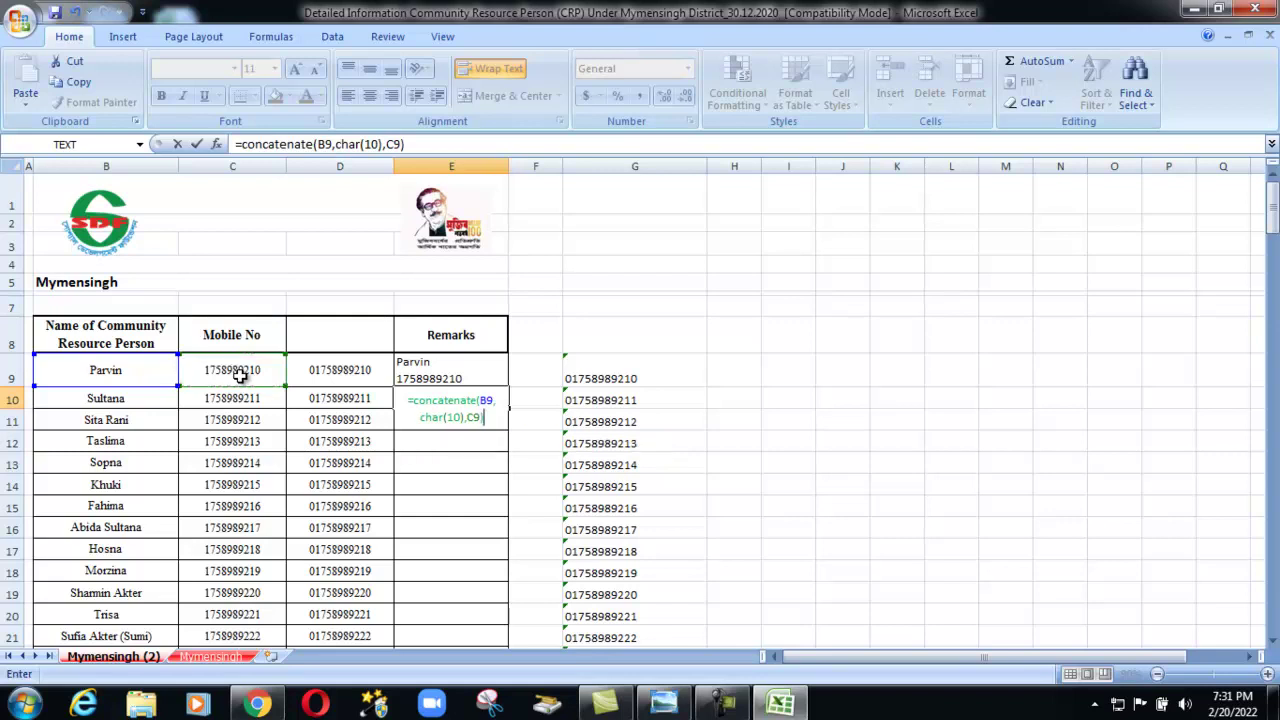
pyautogui.press('Return')
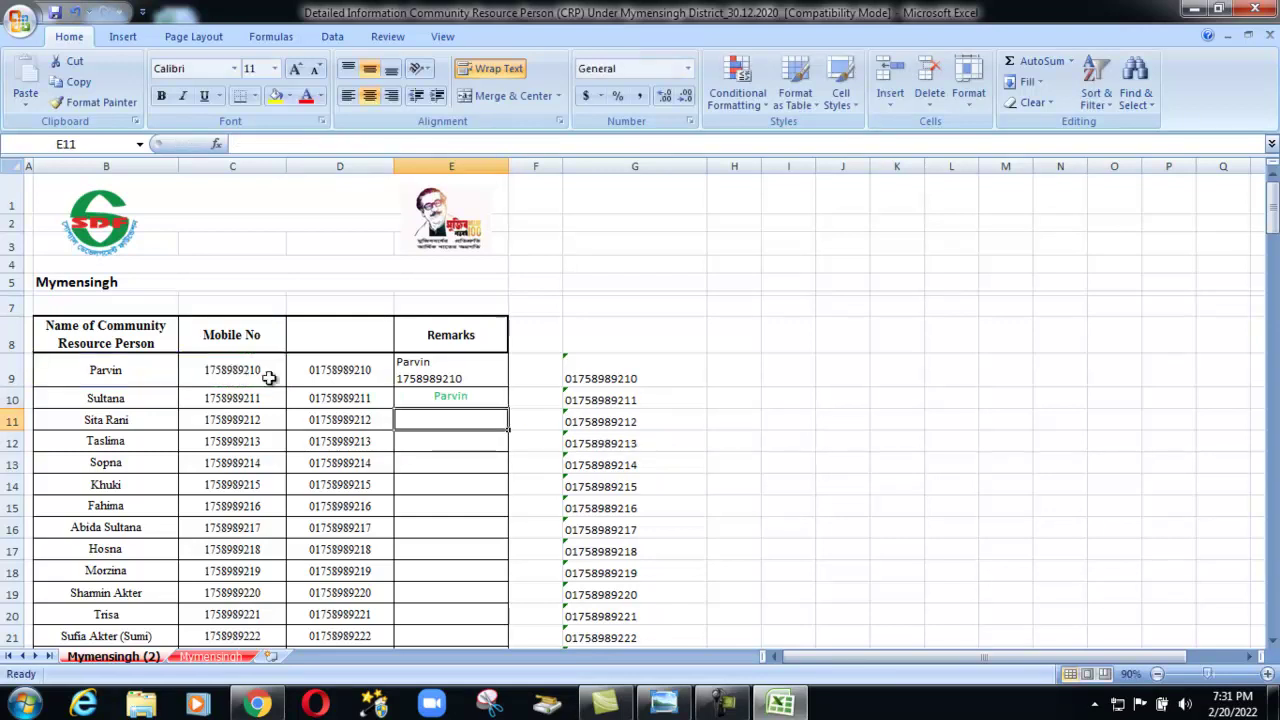
# - Make row 10 taller so both lines of the remark show
pyautogui.click(443, 398)
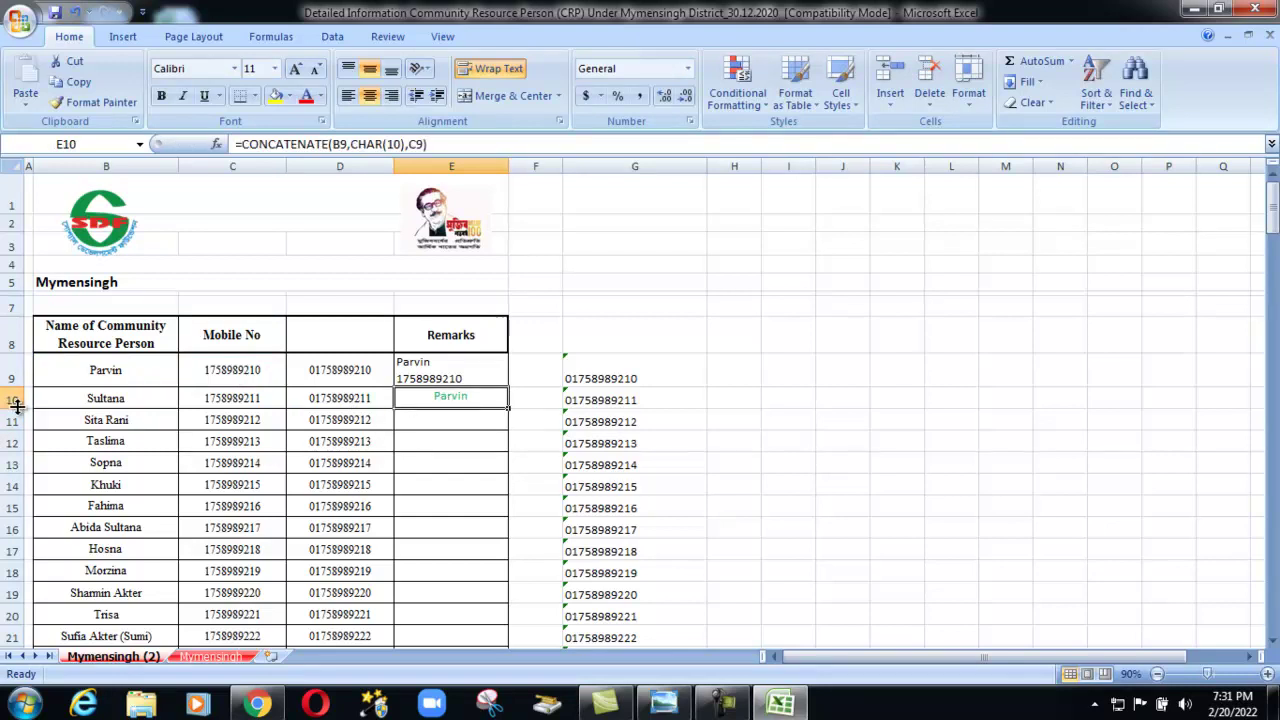
pyautogui.moveTo(16, 408); pyautogui.dragTo(14, 428)
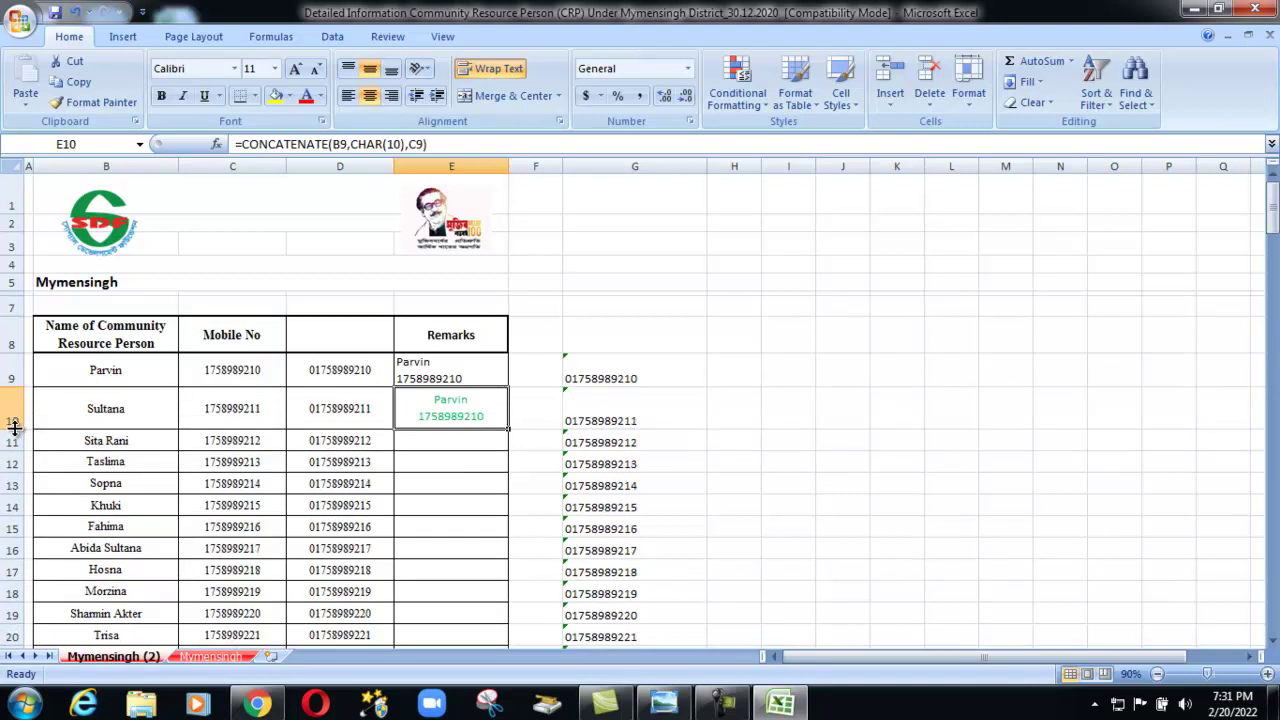
pyautogui.click(438, 375)
pyautogui.click(446, 414)
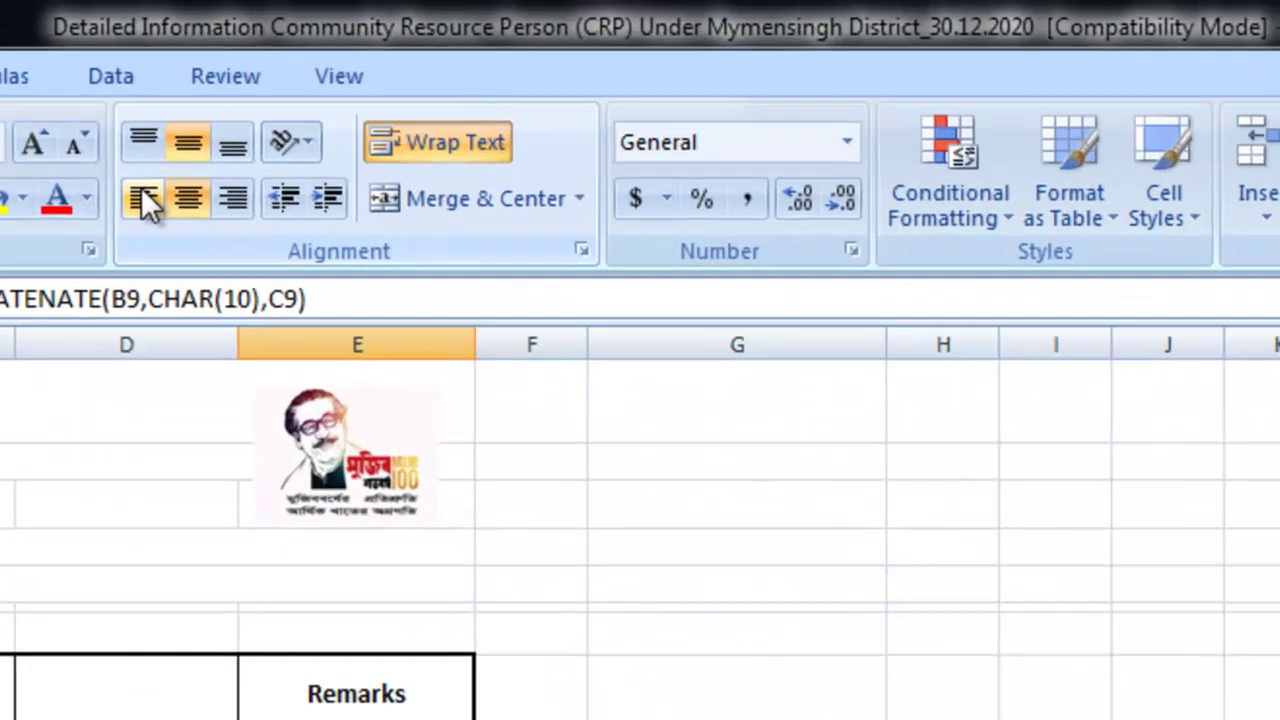
# - Left-align E10, test the formula with D9 in place of C9, then clear E10
pyautogui.click(143, 195)
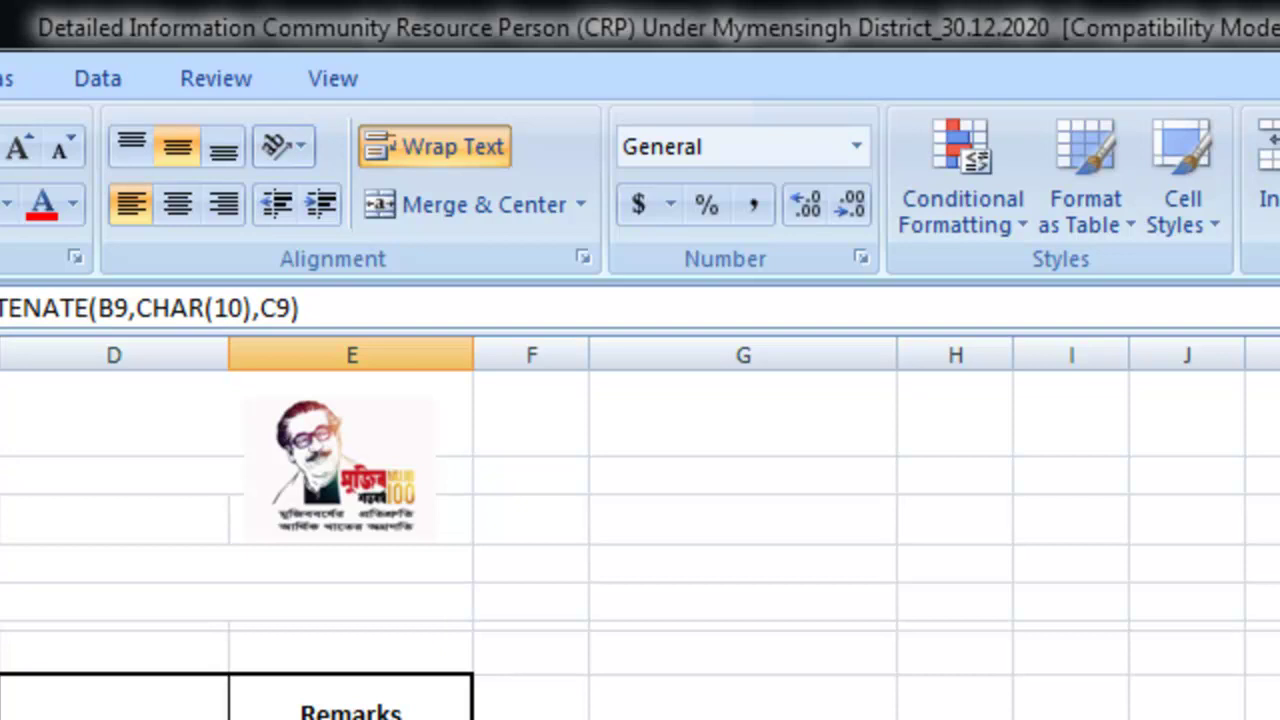
pyautogui.click(294, 307)
pyautogui.doubleClick(282, 307)
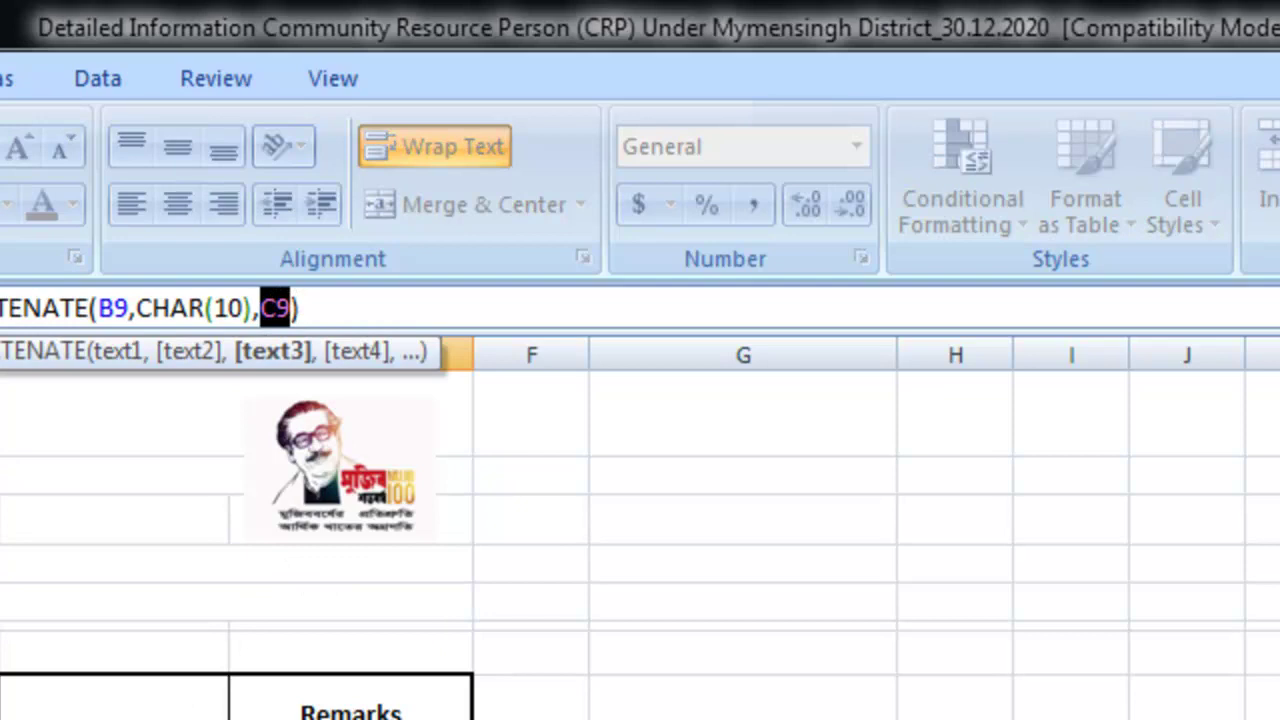
pyautogui.write('D9')
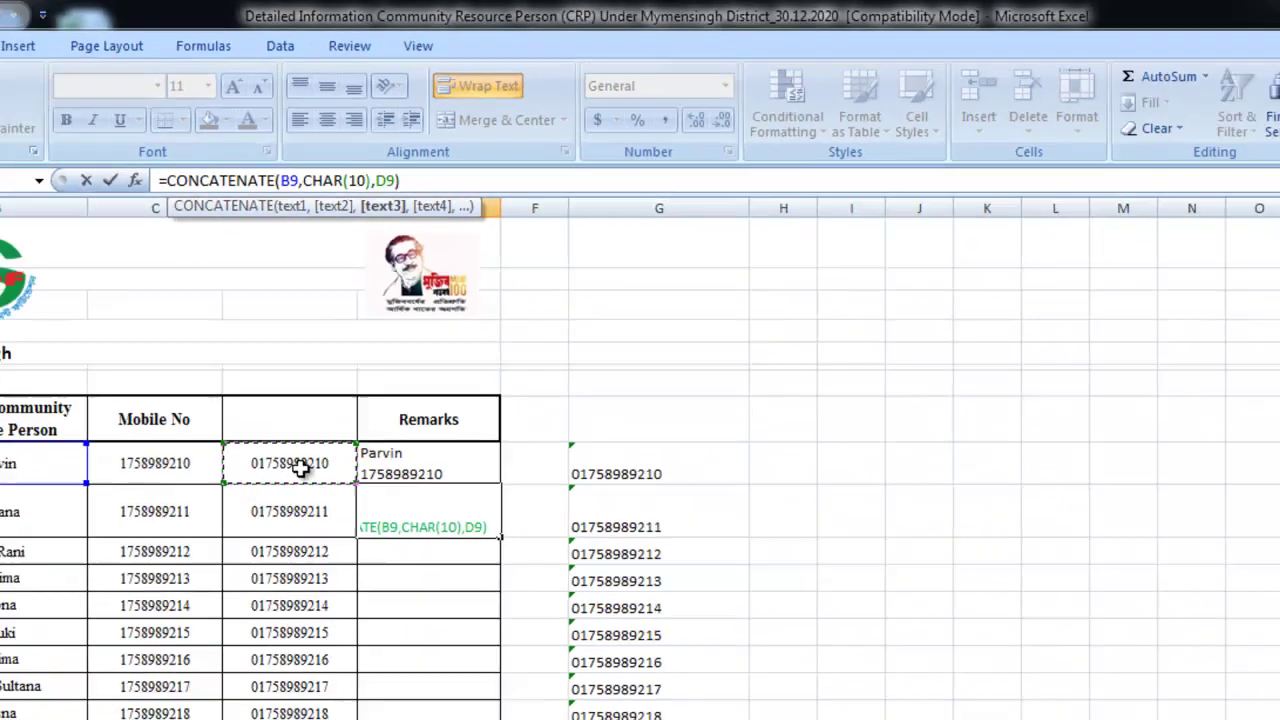
pyautogui.press('Return')
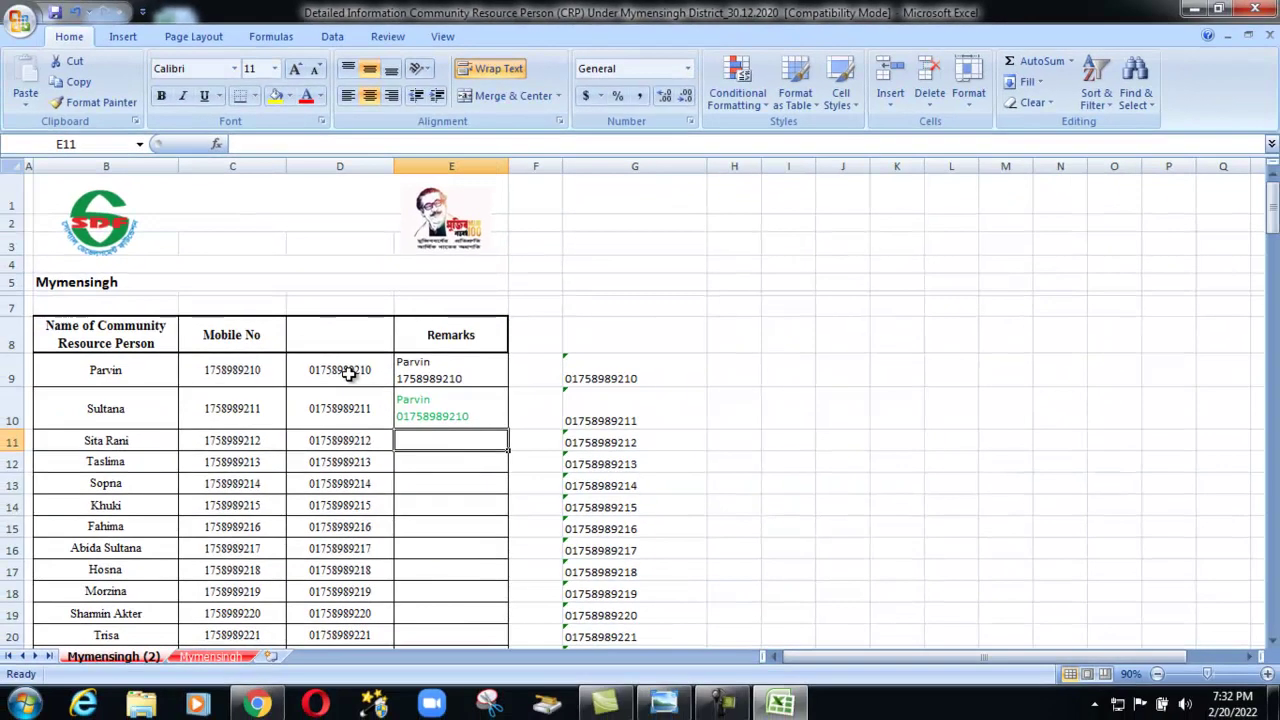
pyautogui.click(414, 410)
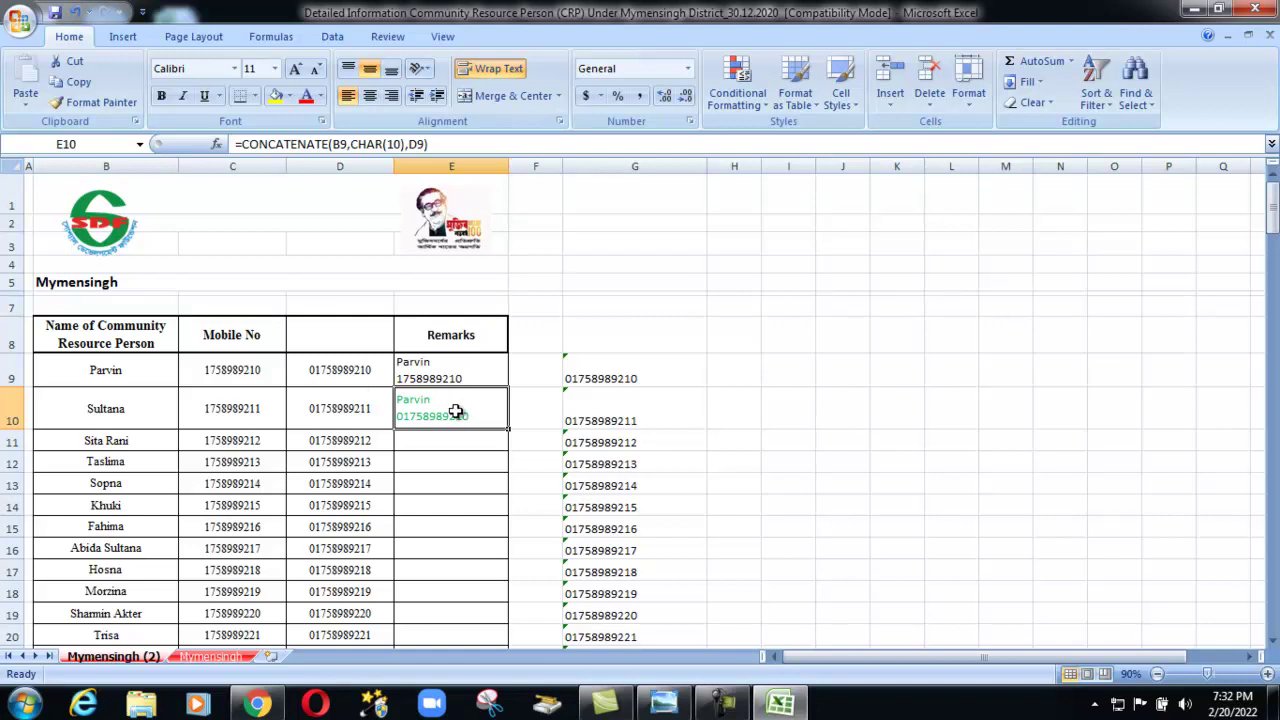
pyautogui.press('Delete')
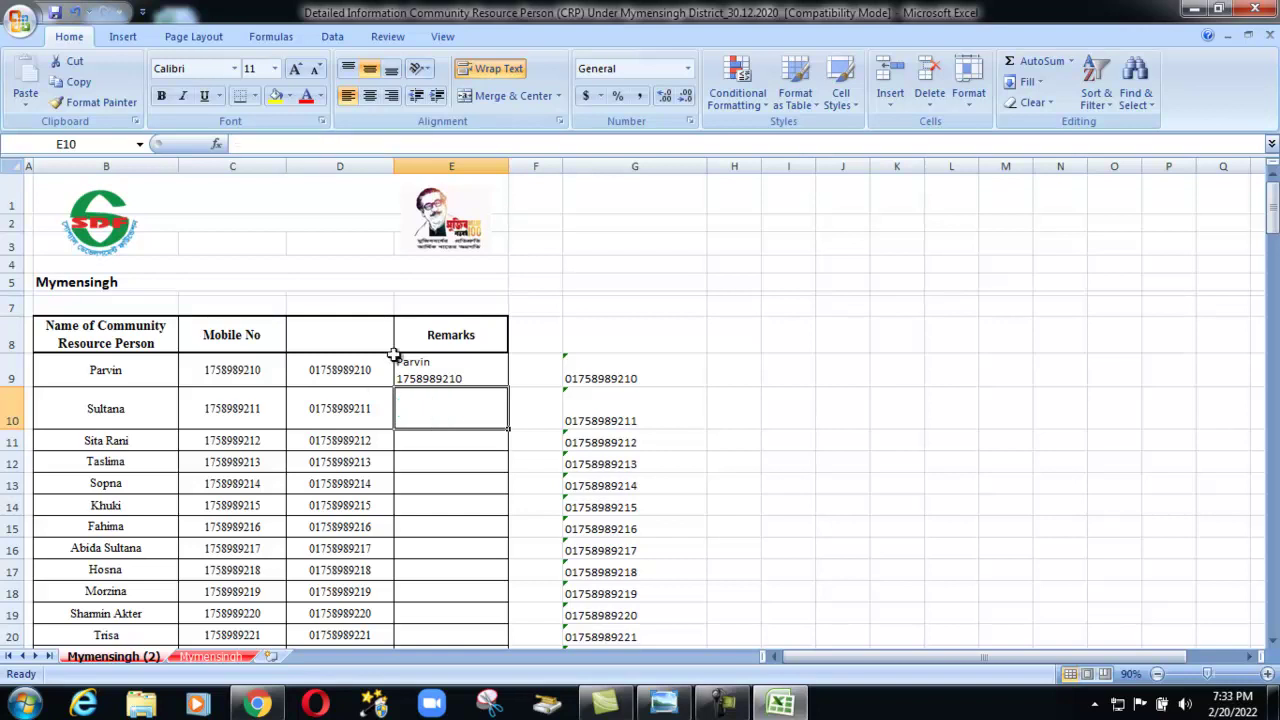
# - Fill the E9 Remarks formula down to row 188
pyautogui.click(431, 364)
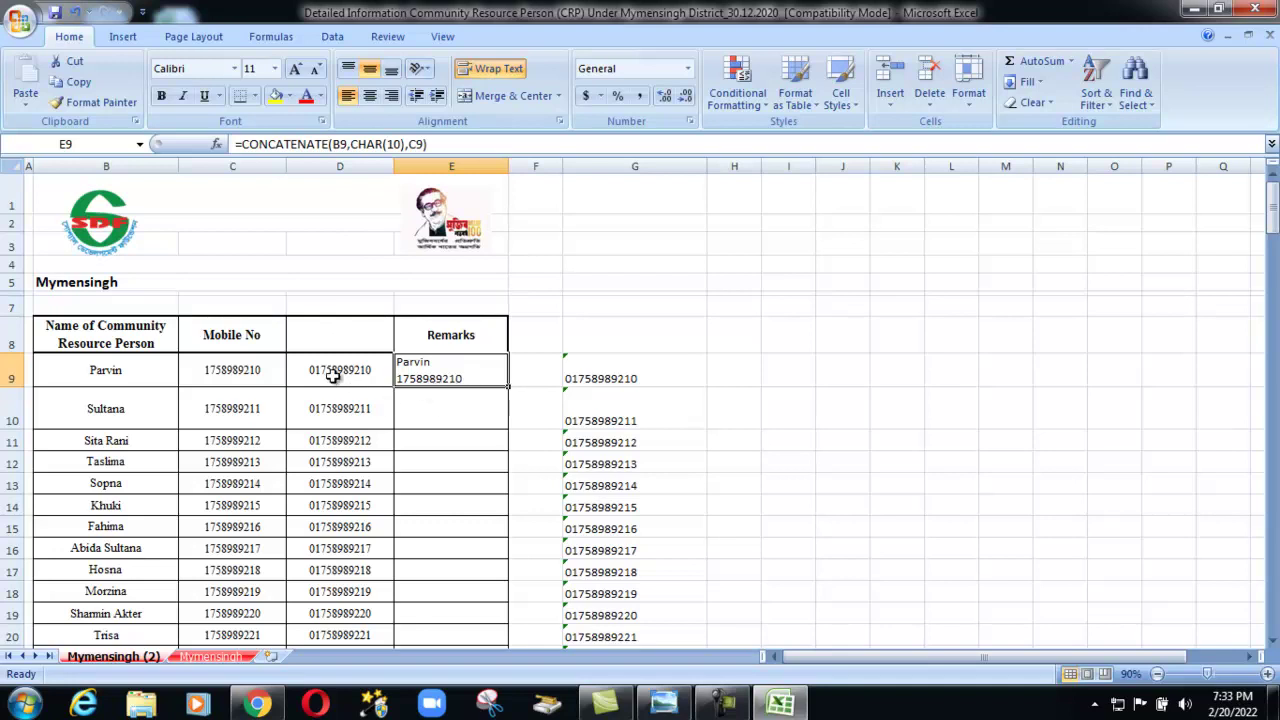
pyautogui.moveTo(508, 390); pyautogui.dragTo(499, 676)
pyautogui.moveTo(499, 627); pyautogui.dragTo(489, 622)
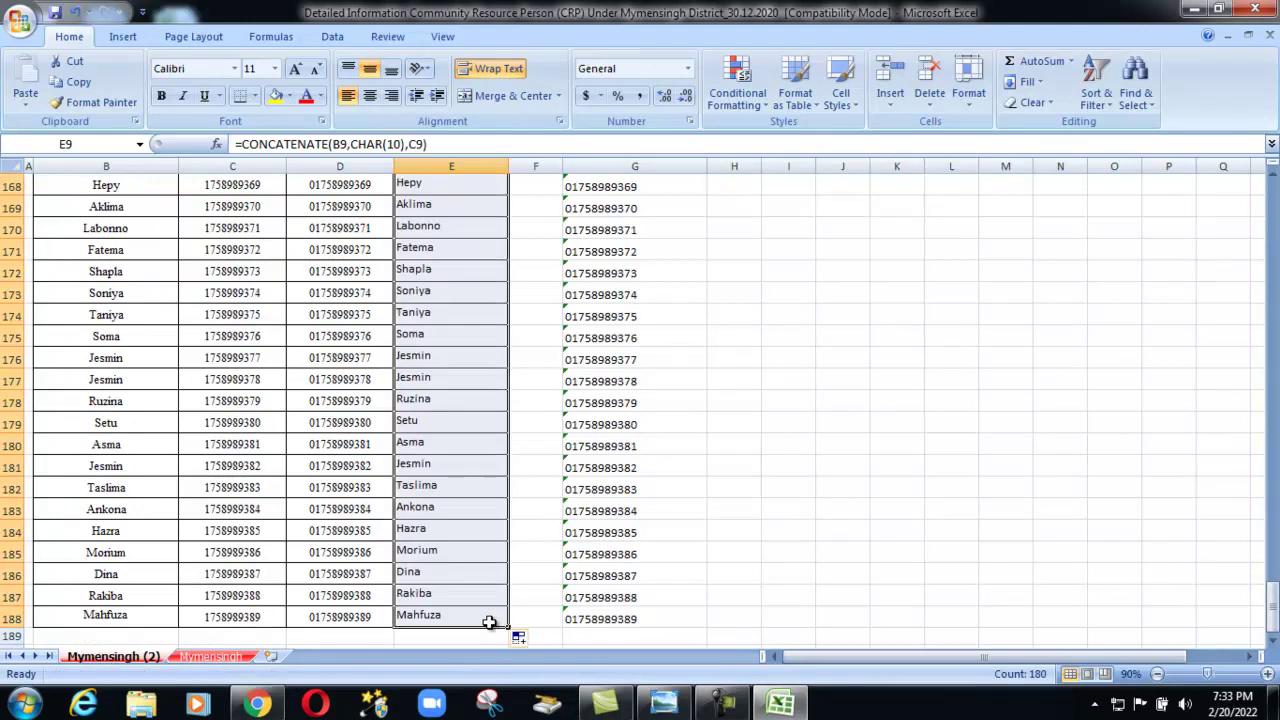
pyautogui.scroll(7, 480, 611)
pyautogui.scroll(4, 480, 608)
pyautogui.scroll(7, 480, 606)
pyautogui.scroll(4, 480, 605)
pyautogui.scroll(3, 480, 603)
pyautogui.scroll(4, 479, 600)
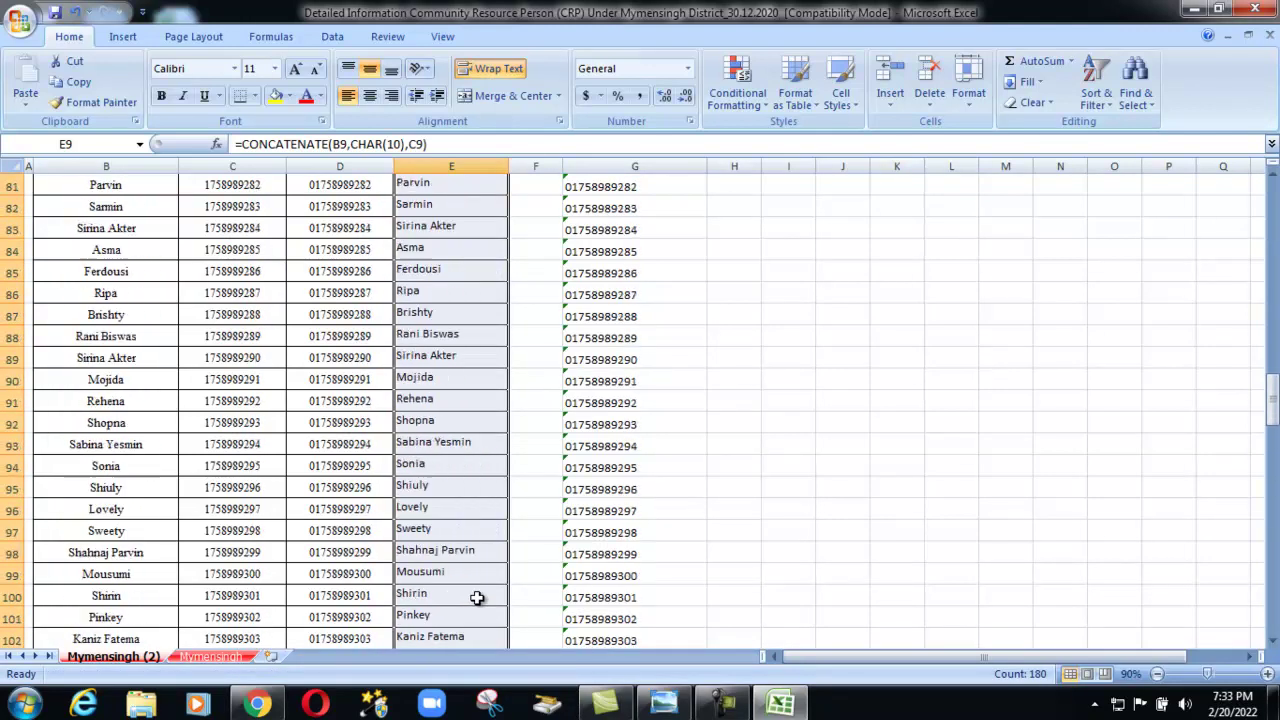
pyautogui.scroll(-3, 477, 597)
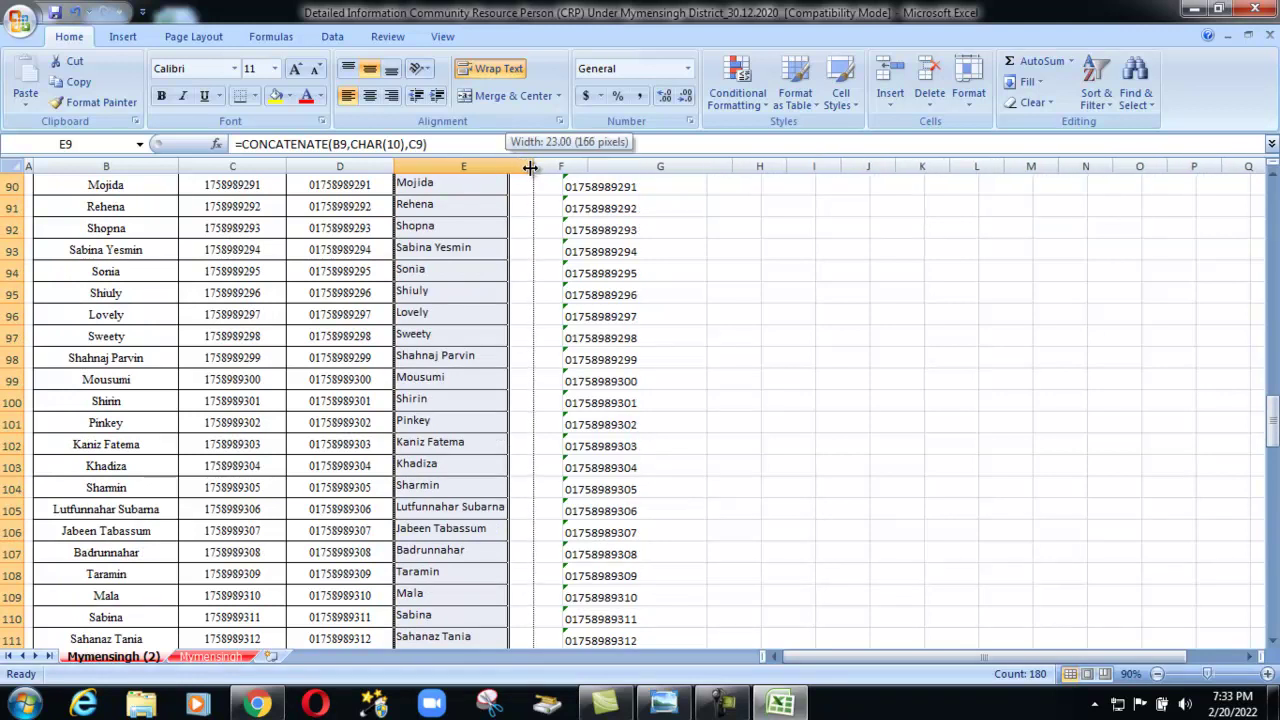
# - Widen column E to 23.00 and return to the top of the table
pyautogui.moveTo(505, 165); pyautogui.dragTo(532, 165)
pyautogui.scroll(3, 508, 362)
pyautogui.scroll(4, 508, 362)
pyautogui.scroll(2, 507, 360)
pyautogui.scroll(4, 506, 359)
pyautogui.scroll(2, 504, 357)
pyautogui.scroll(3, 504, 357)
pyautogui.scroll(4, 504, 357)
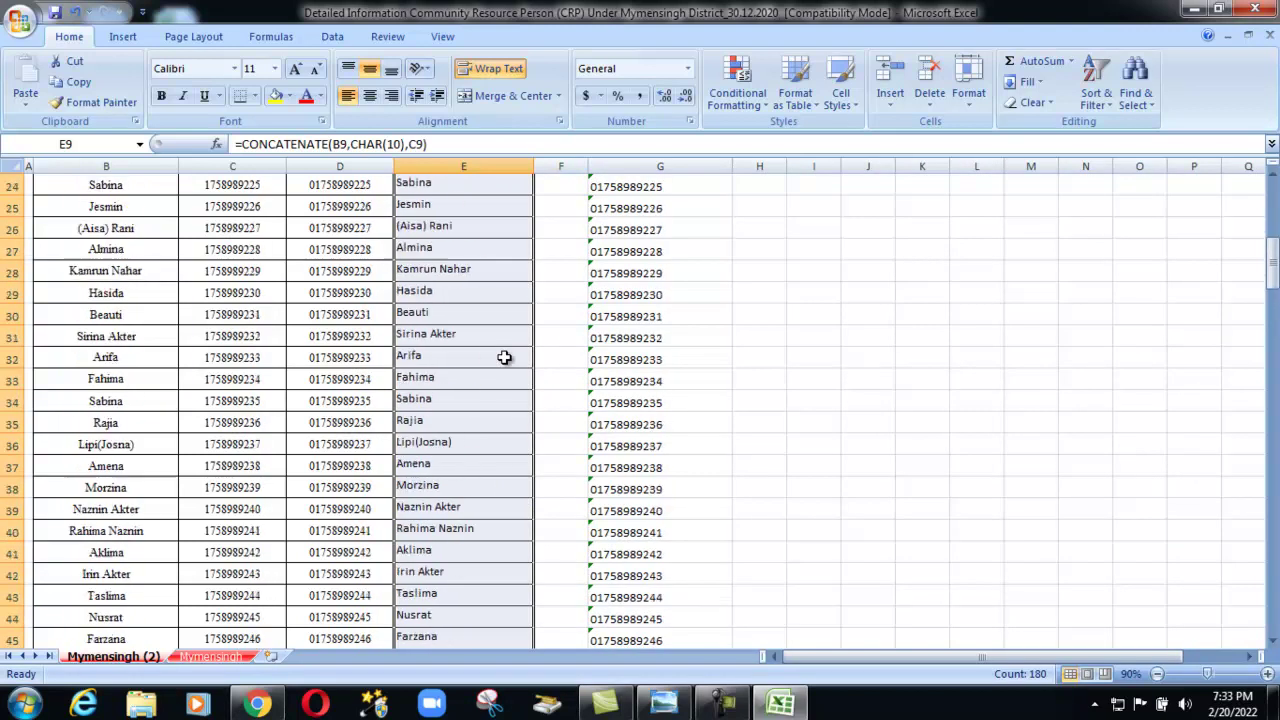
pyautogui.scroll(5, 500, 375)
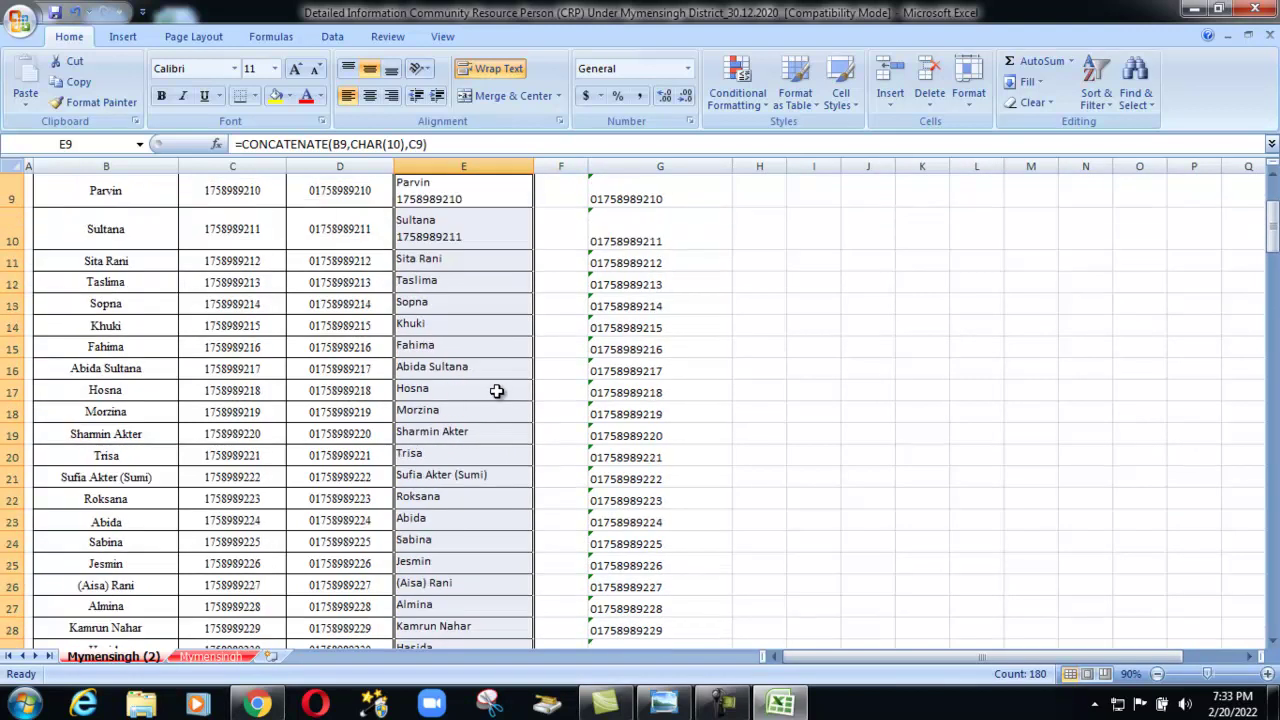
# - Check that Sultana's Remarks row height is 37.5, leaving it unchanged
pyautogui.click(481, 231)
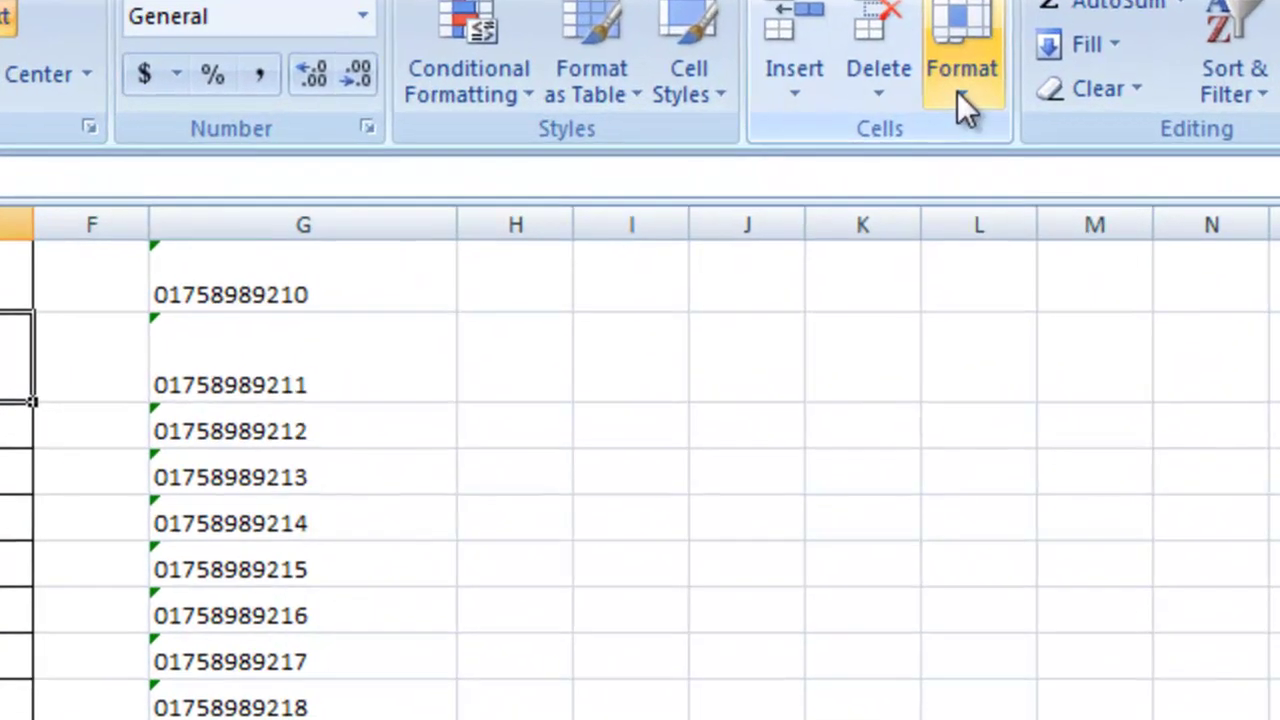
pyautogui.click(968, 88)
pyautogui.click(1065, 185)
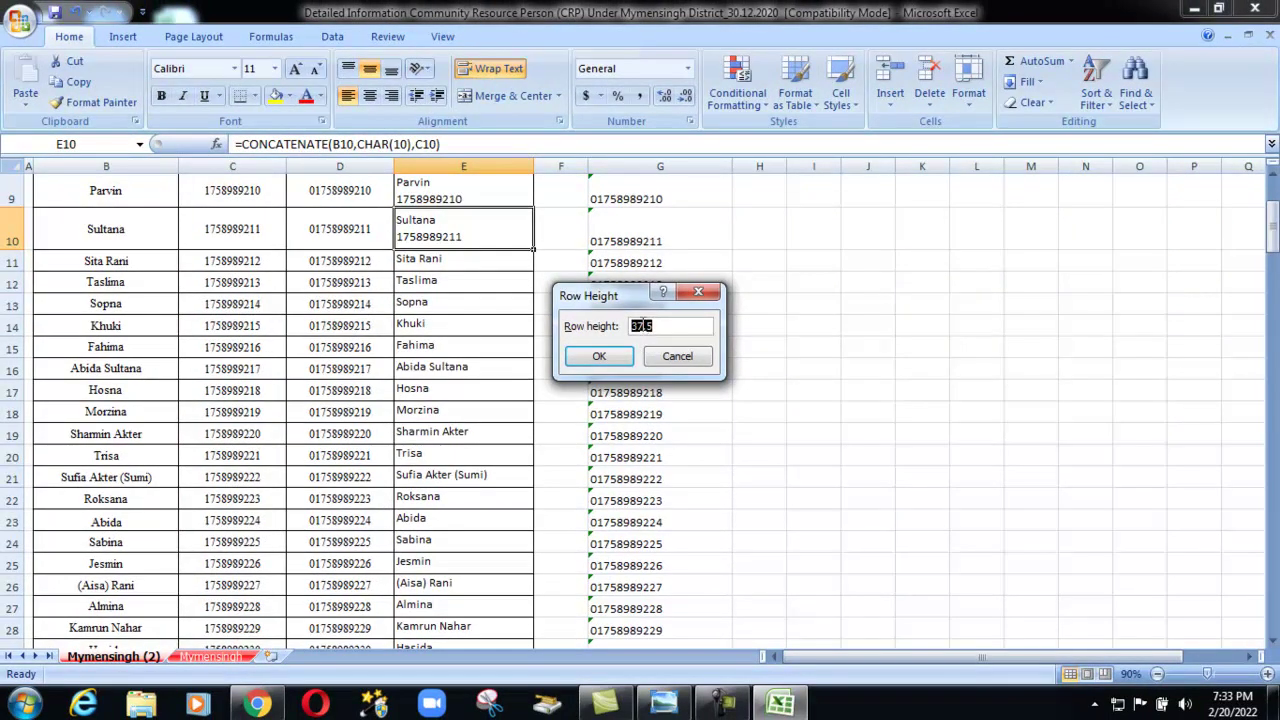
pyautogui.rightClick(641, 325)
pyautogui.click(700, 364)
pyautogui.click(599, 356)
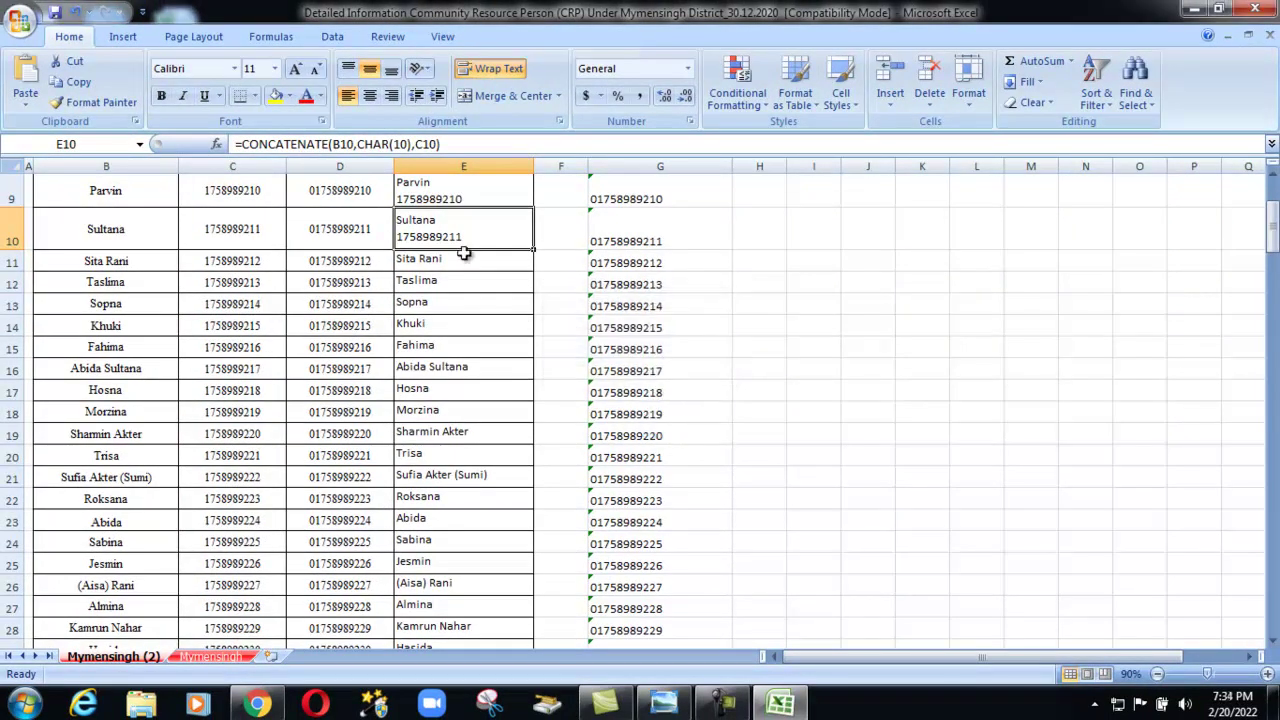
pyautogui.scroll(1, 480, 251)
# - Select Remarks cells E9:E188 and open their Row Height setting
pyautogui.click(470, 262)
pyautogui.moveTo(470, 266)
pyautogui.mouseDown()
pyautogui.moveTo(525, 640)
pyautogui.moveTo(491, 594)
pyautogui.mouseUp()
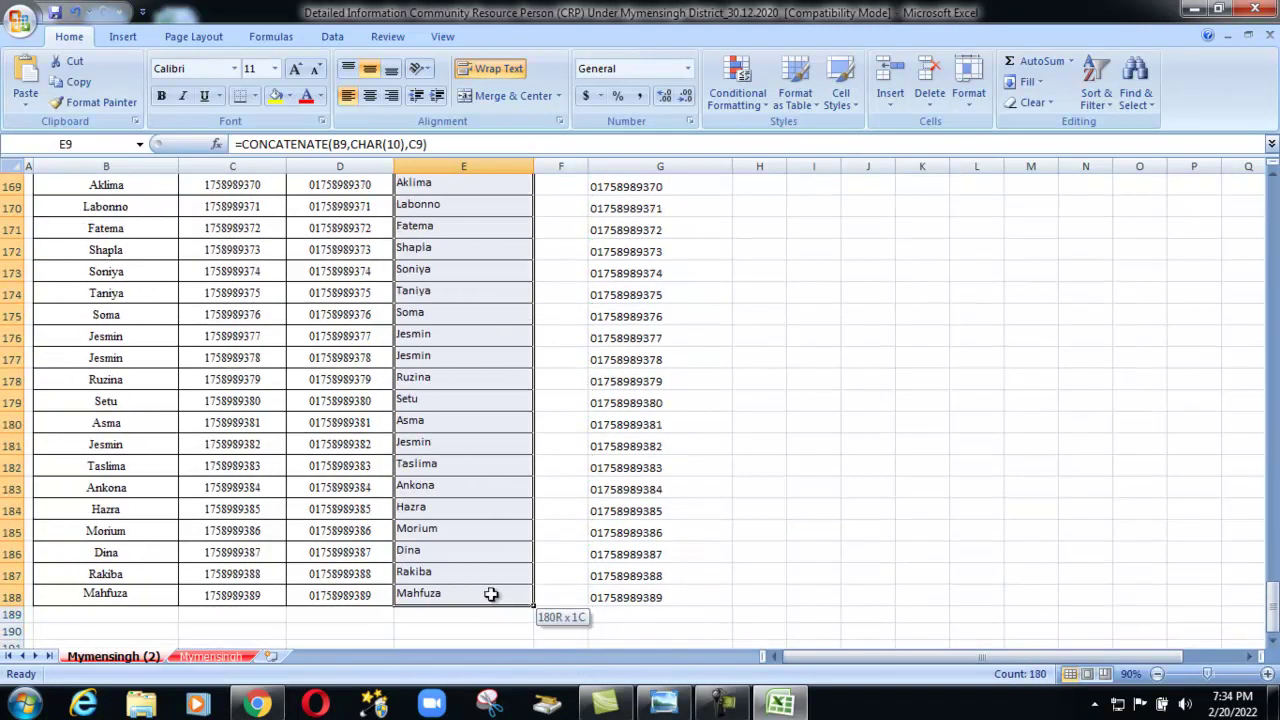
pyautogui.click(969, 100)
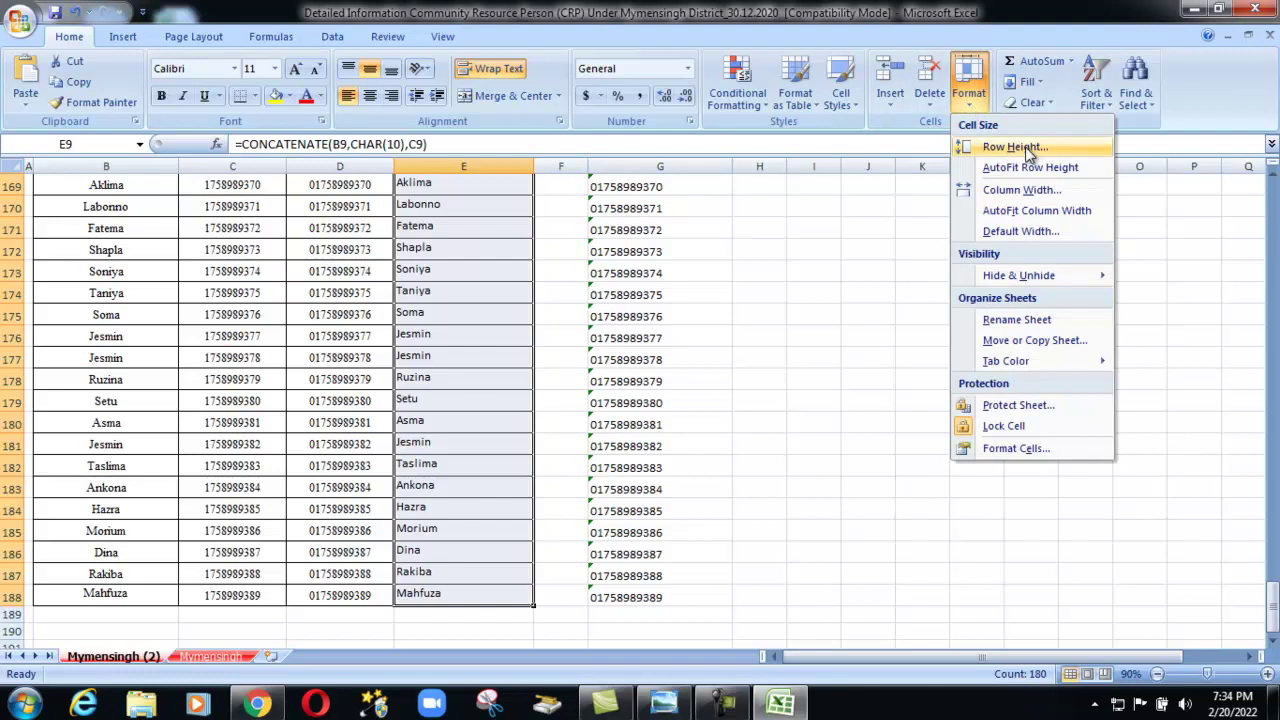
pyautogui.click(1015, 147)
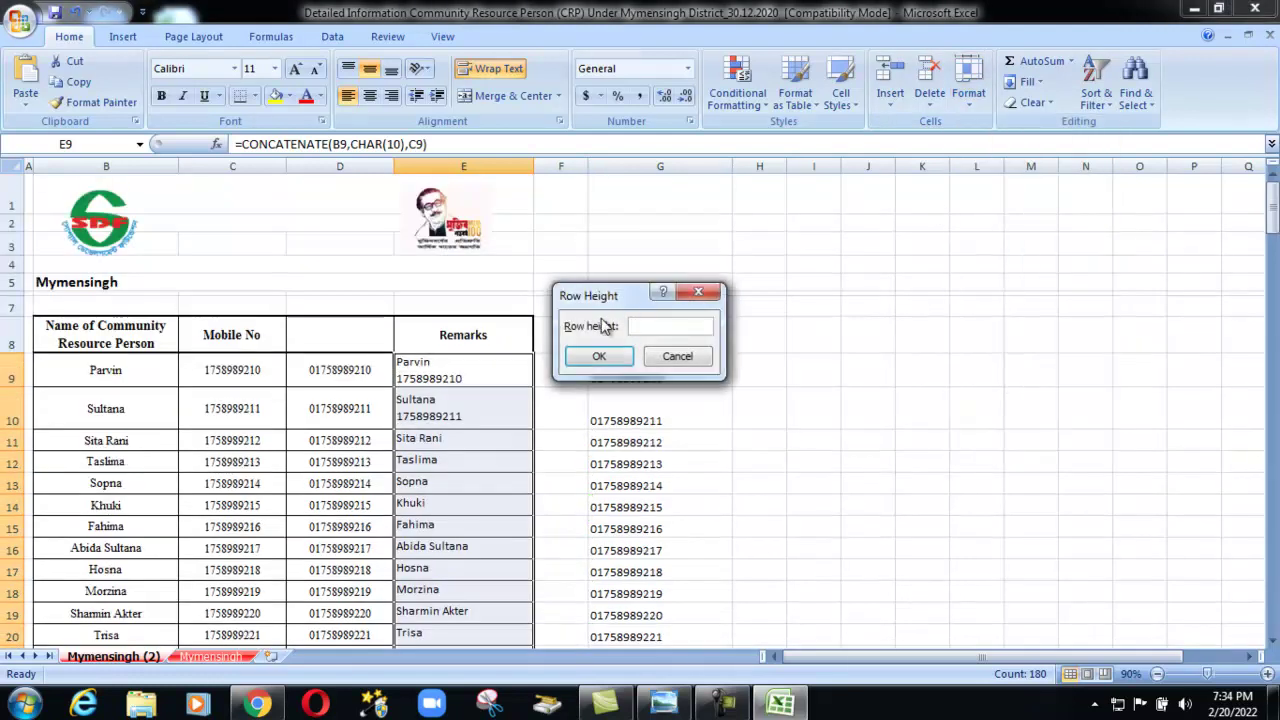
pyautogui.click(599, 356)
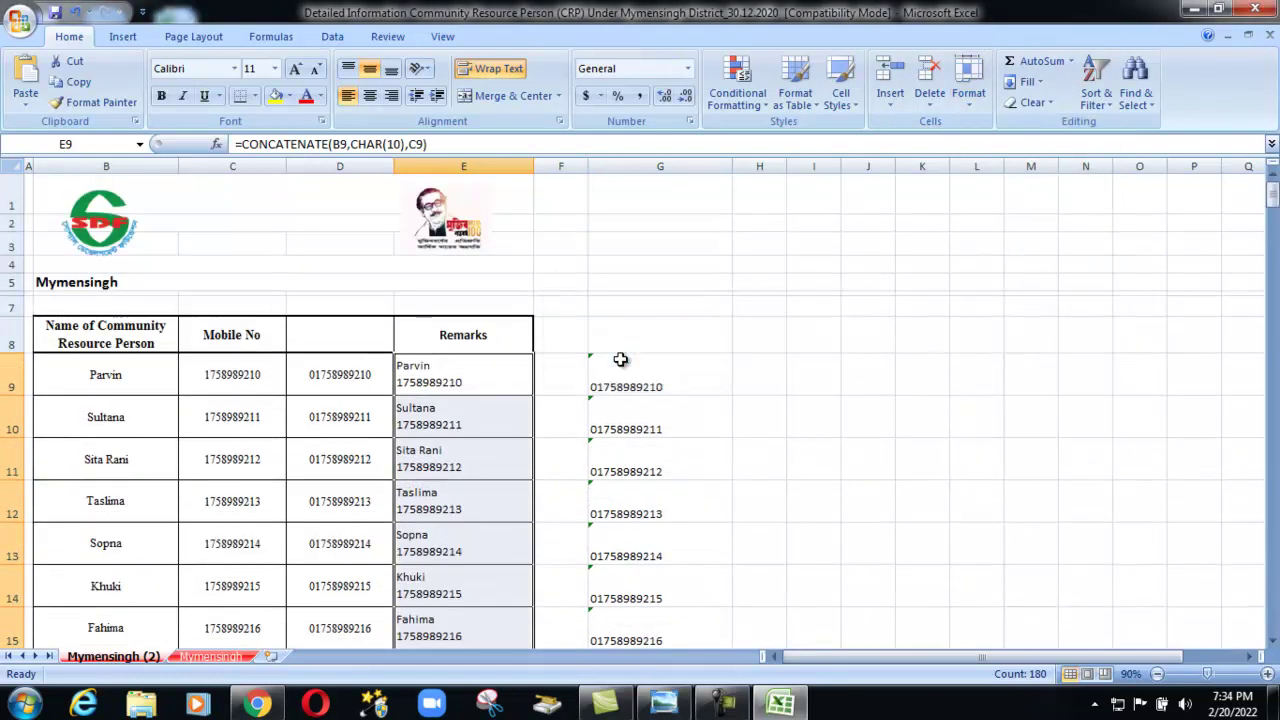
pyautogui.scroll(-3, 483, 490)
pyautogui.scroll(-2, 483, 490)
pyautogui.scroll(-2, 483, 490)
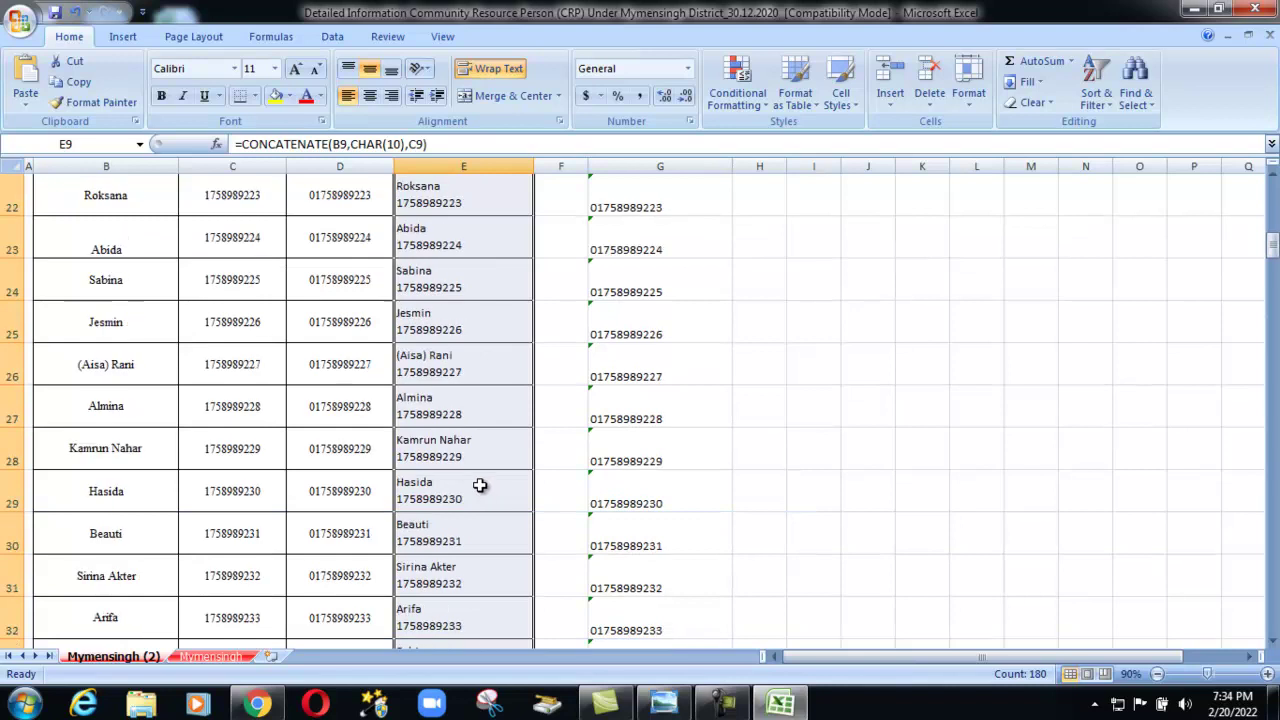
pyautogui.scroll(2, 470, 470)
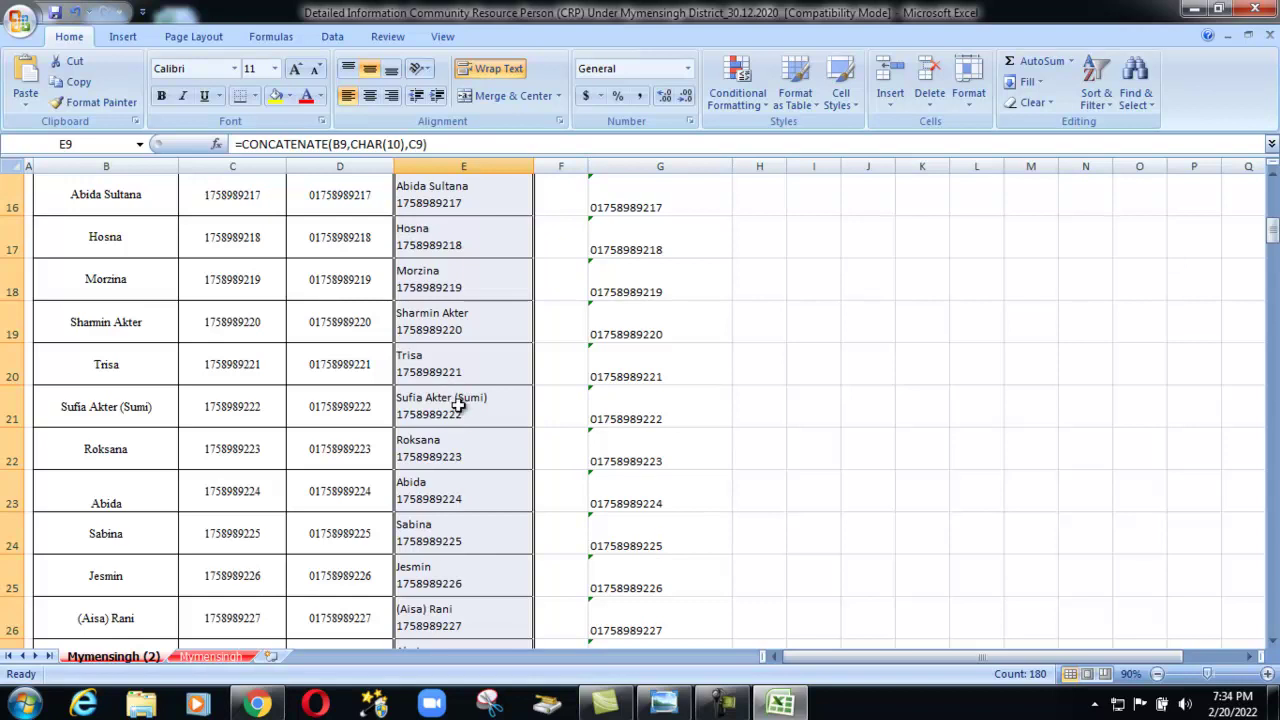
pyautogui.scroll(-7, 457, 405)
pyautogui.scroll(-4, 457, 405)
pyautogui.scroll(-4, 457, 405)
pyautogui.scroll(-1, 461, 413)
pyautogui.scroll(-2, 461, 413)
pyautogui.scroll(-3, 461, 413)
pyautogui.scroll(3, 461, 413)
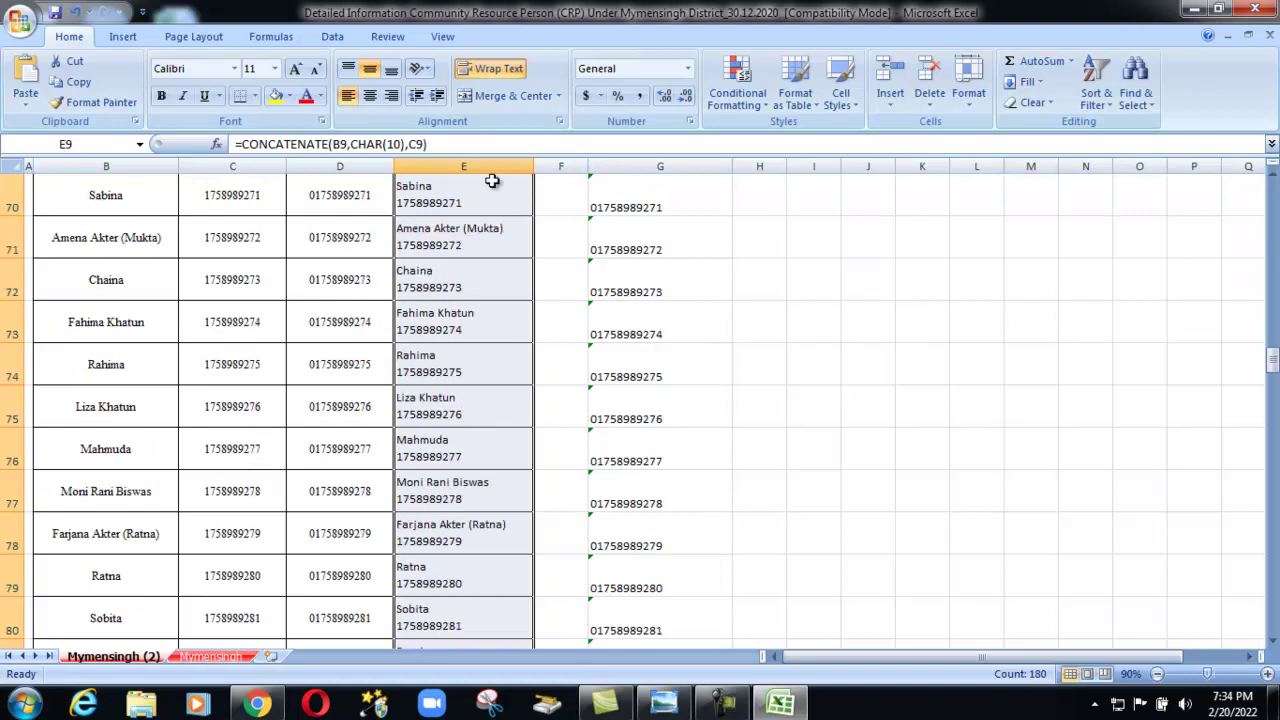
pyautogui.scroll(-1, 480, 258)
pyautogui.scroll(-2, 480, 300)
pyautogui.scroll(-3, 479, 320)
pyautogui.scroll(-3, 479, 328)
pyautogui.scroll(-3, 479, 328)
pyautogui.scroll(-3, 479, 328)
pyautogui.scroll(-4, 457, 400)
pyautogui.scroll(-3, 457, 400)
pyautogui.scroll(-3, 457, 400)
pyautogui.scroll(5, 453, 405)
pyautogui.scroll(8, 453, 405)
pyautogui.scroll(10, 453, 405)
pyautogui.scroll(12, 453, 405)
pyautogui.scroll(13, 453, 405)
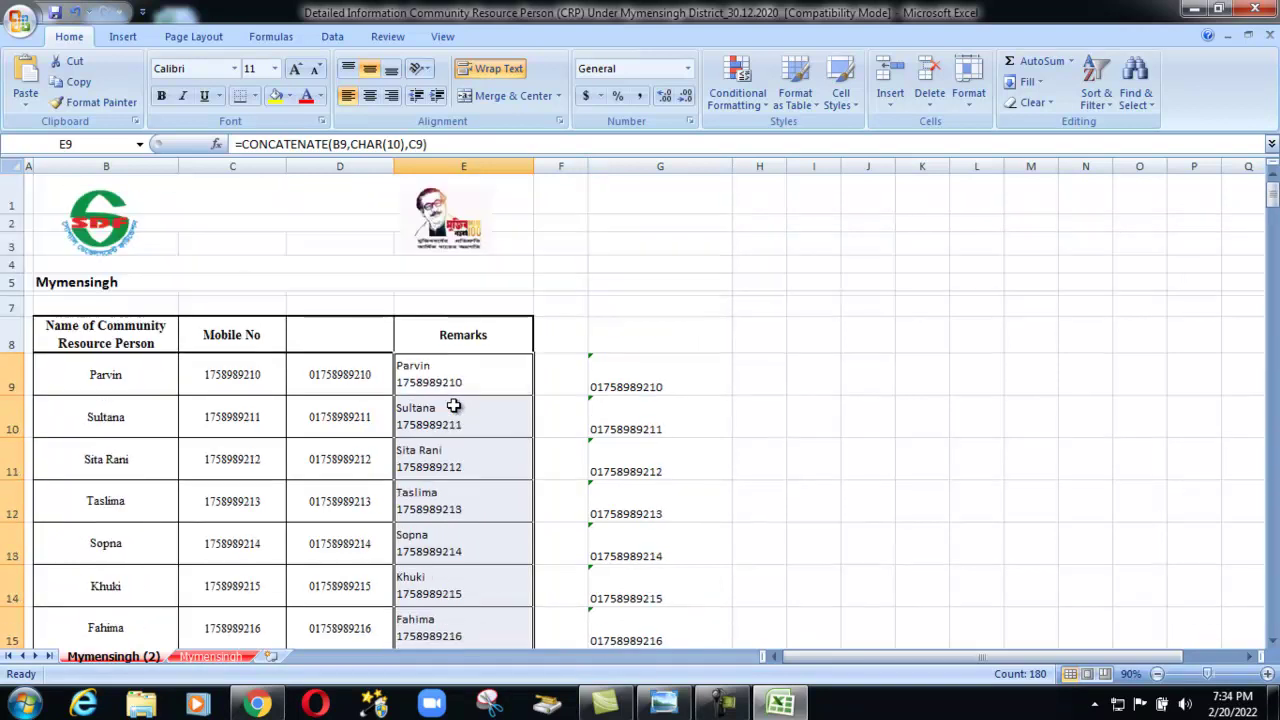
# - Copy the zero-prefixed helper numbers in D9:D188
pyautogui.moveTo(359, 378); pyautogui.dragTo(385, 598)
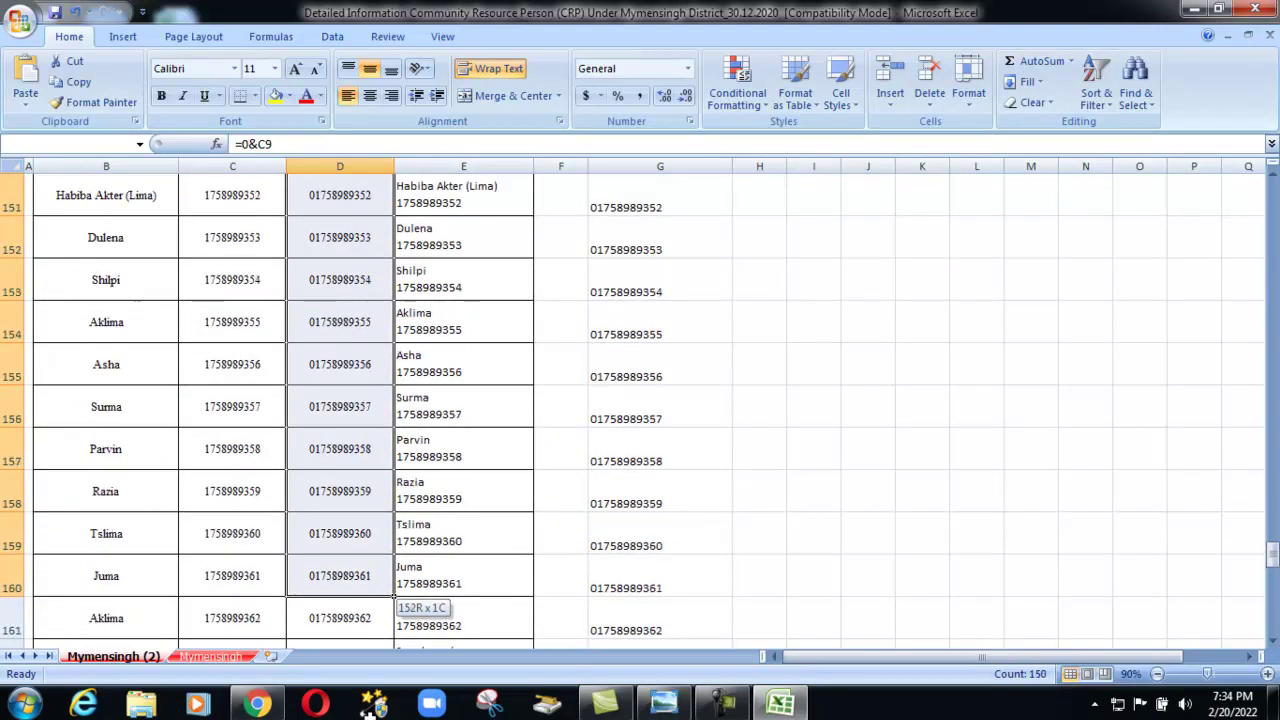
pyautogui.moveTo(393, 598); pyautogui.dragTo(320, 577)
pyautogui.rightClick(320, 577)
pyautogui.click(360, 311)
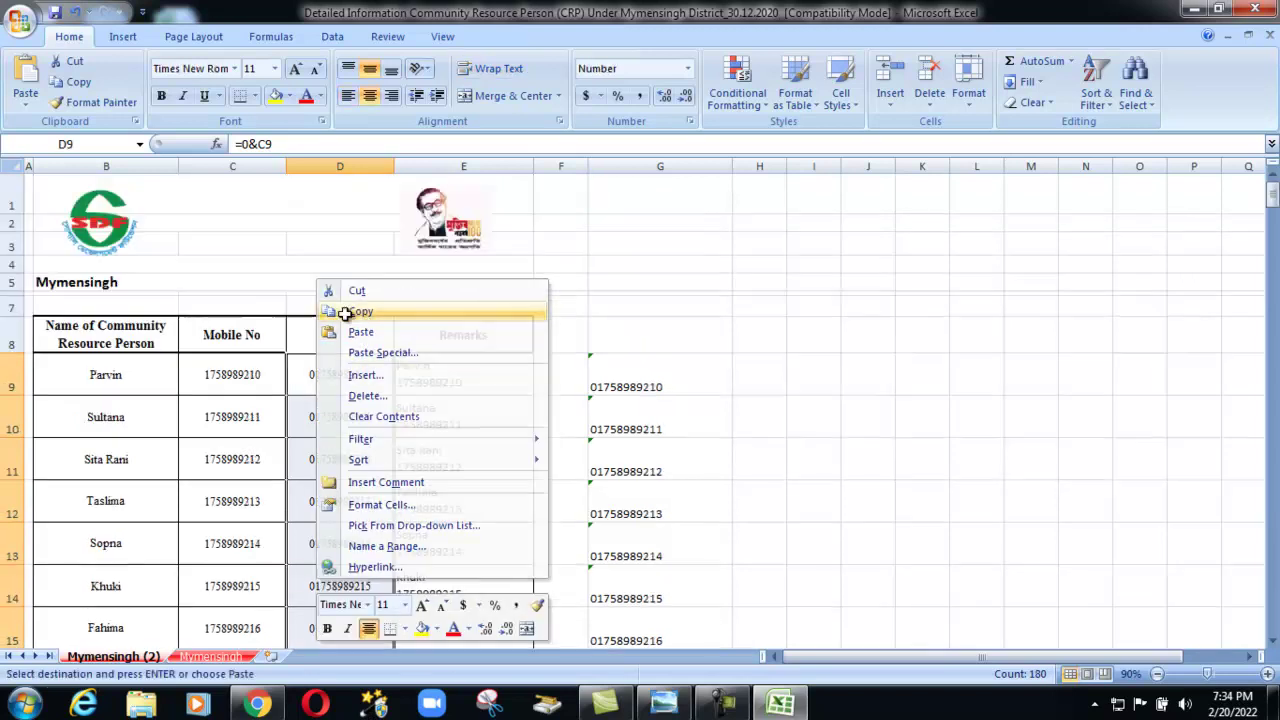
# - Paste them over the Mobile No entries from C9 as values only
pyautogui.click(237, 375)
pyautogui.rightClick(237, 375)
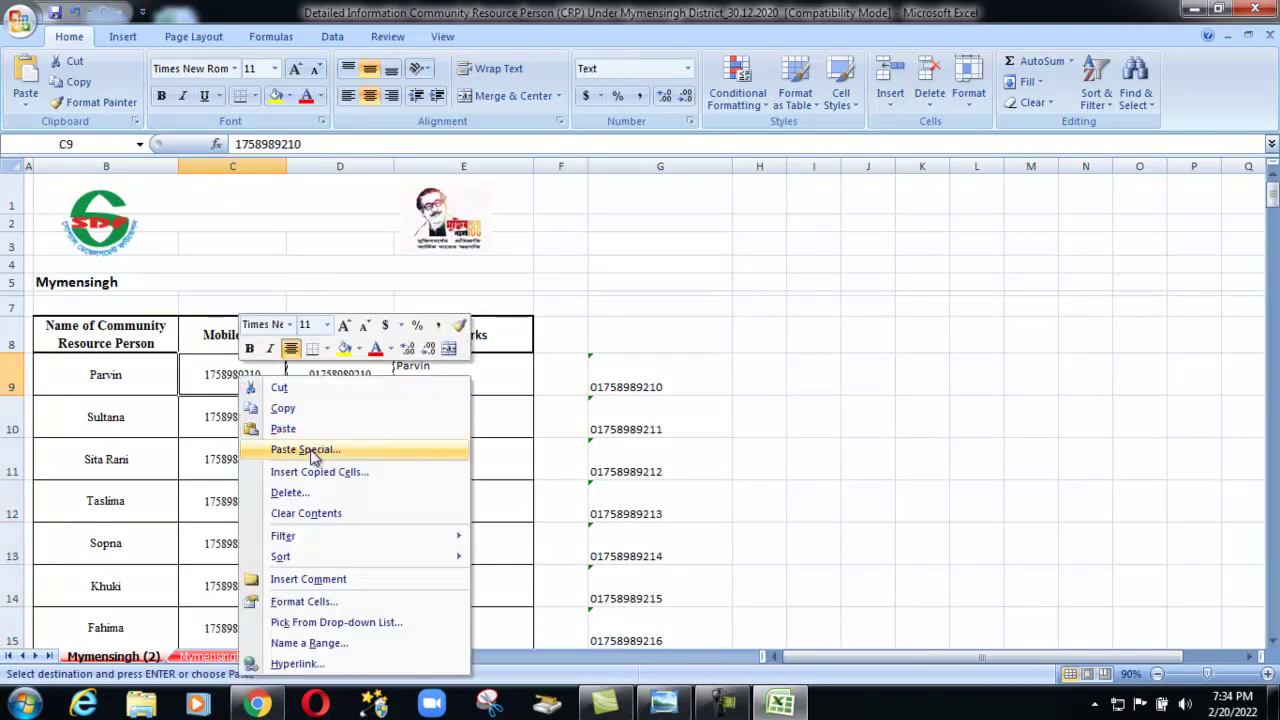
pyautogui.click(300, 452)
pyautogui.click(186, 379)
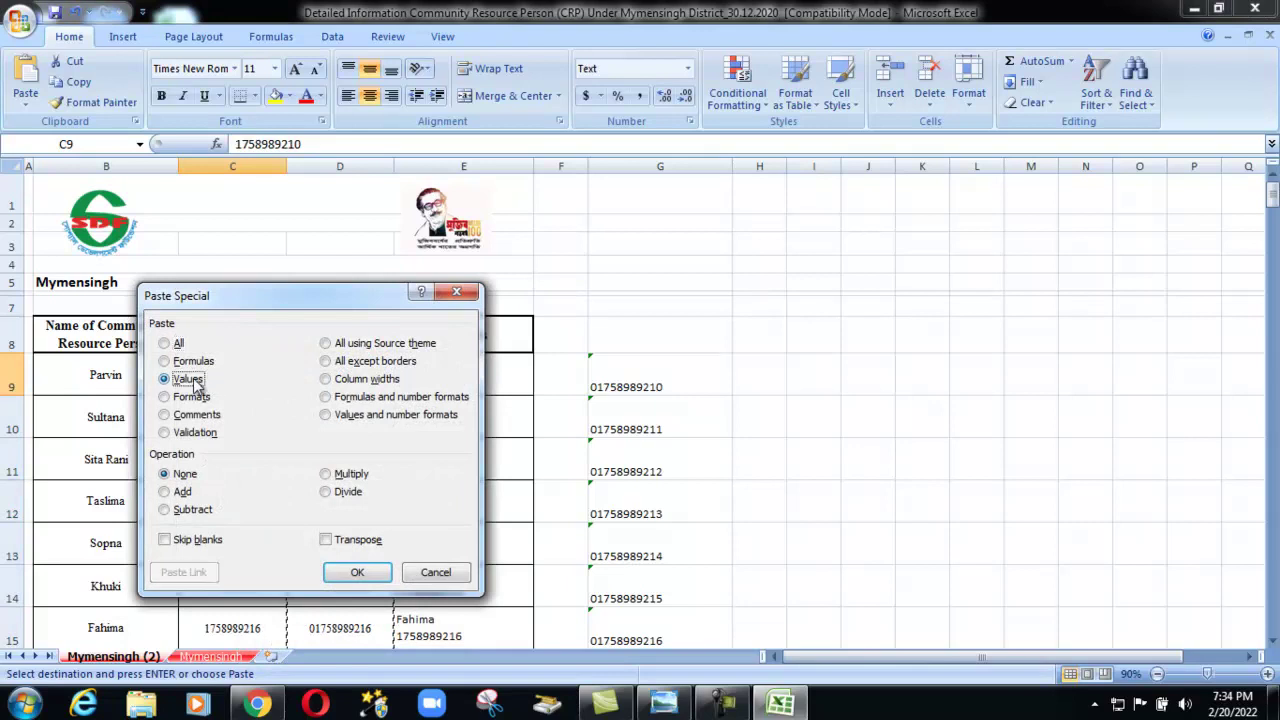
pyautogui.click(357, 572)
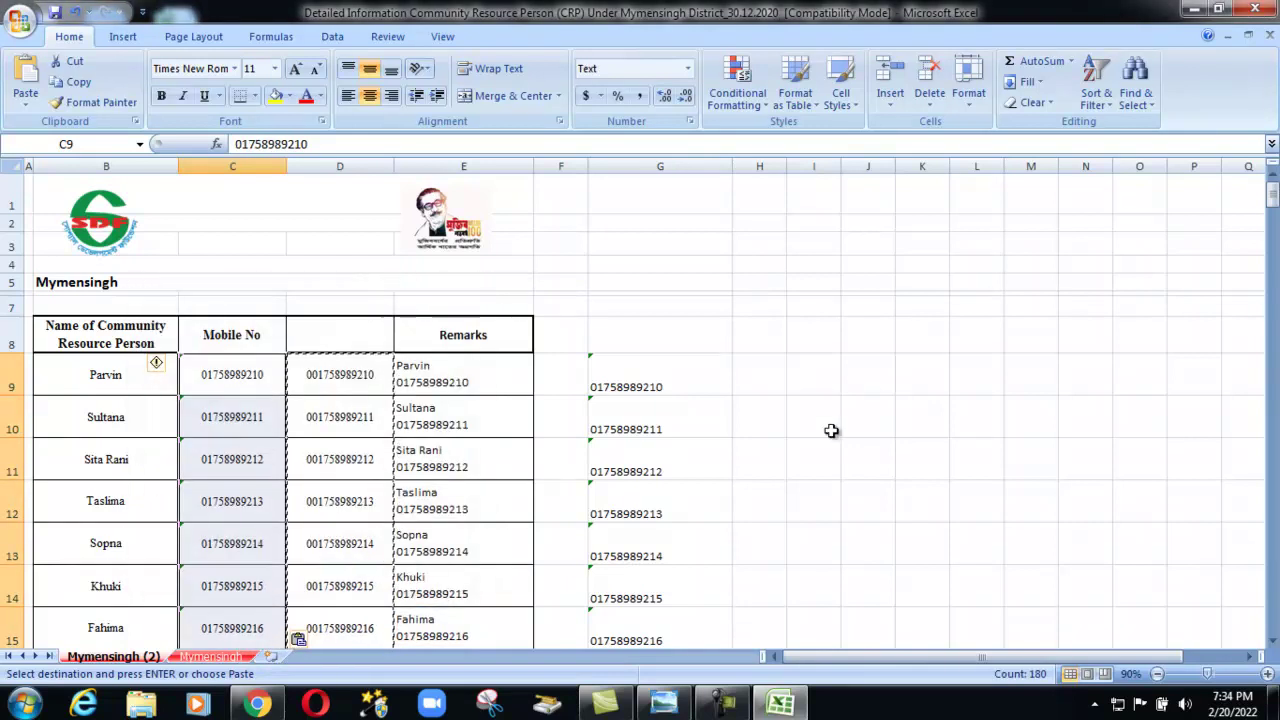
pyautogui.click(755, 414)
# - Delete helper column D, then the leftover helper column F
pyautogui.click(340, 160)
pyautogui.rightClick(350, 166)
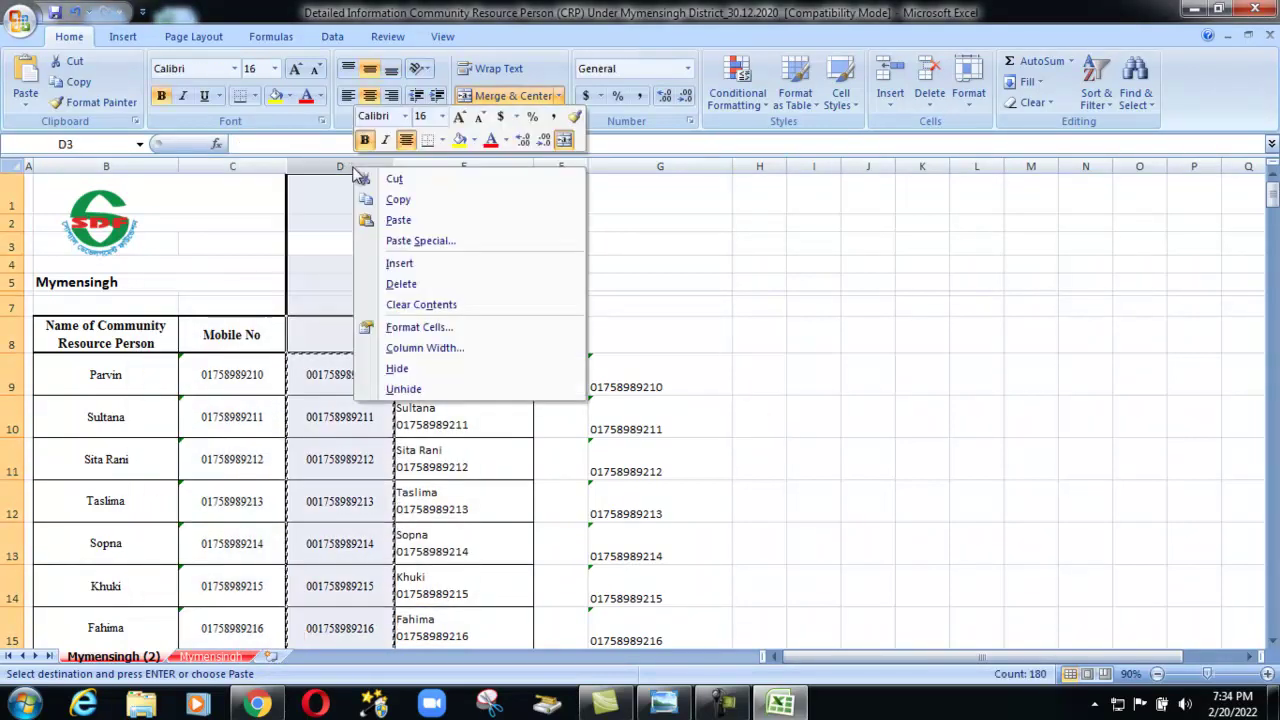
pyautogui.click(402, 284)
pyautogui.click(557, 337)
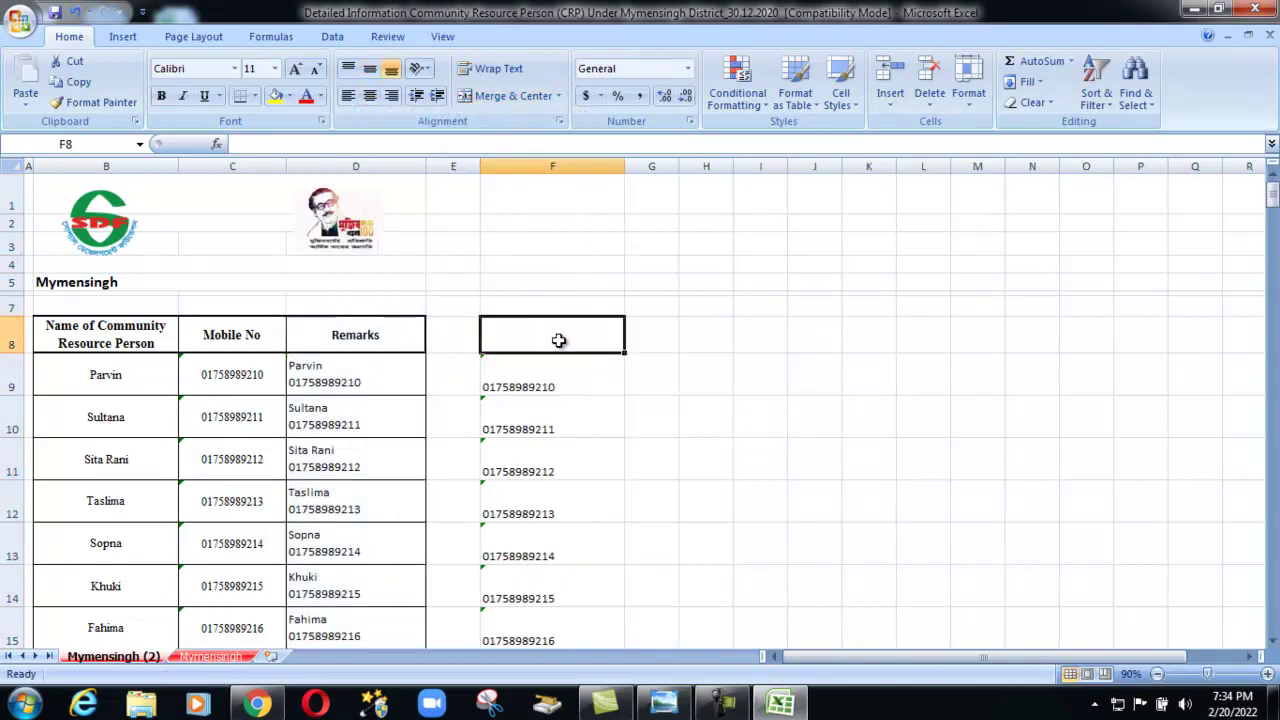
pyautogui.click(518, 165)
pyautogui.rightClick(518, 163)
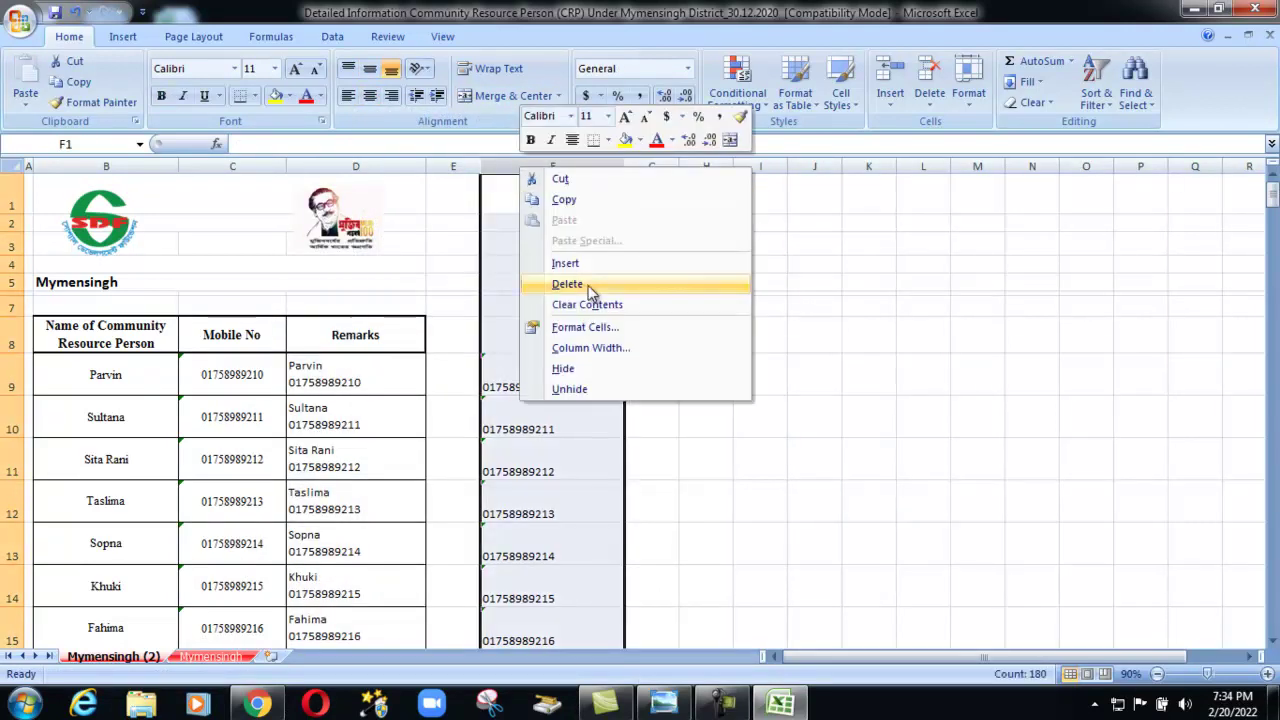
pyautogui.click(567, 284)
pyautogui.click(672, 410)
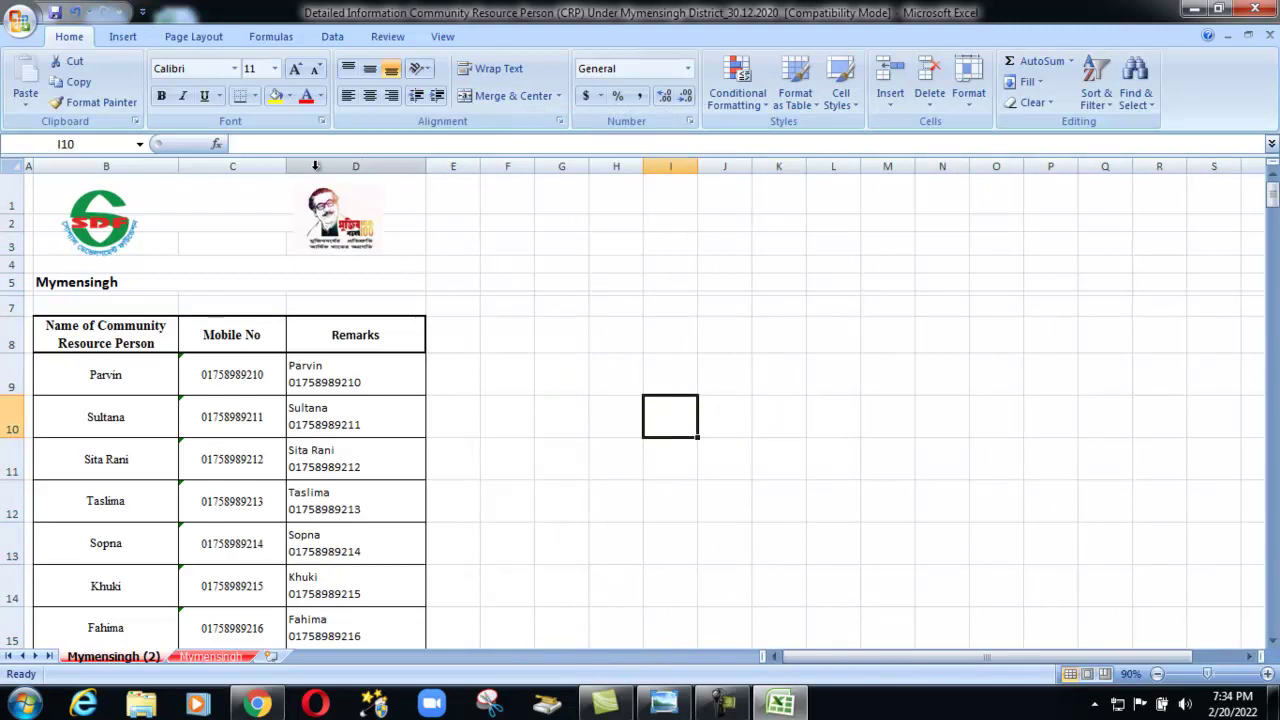
# - Drag the Mobile No and Remarks column borders wider
pyautogui.moveTo(286, 166); pyautogui.dragTo(304, 166)
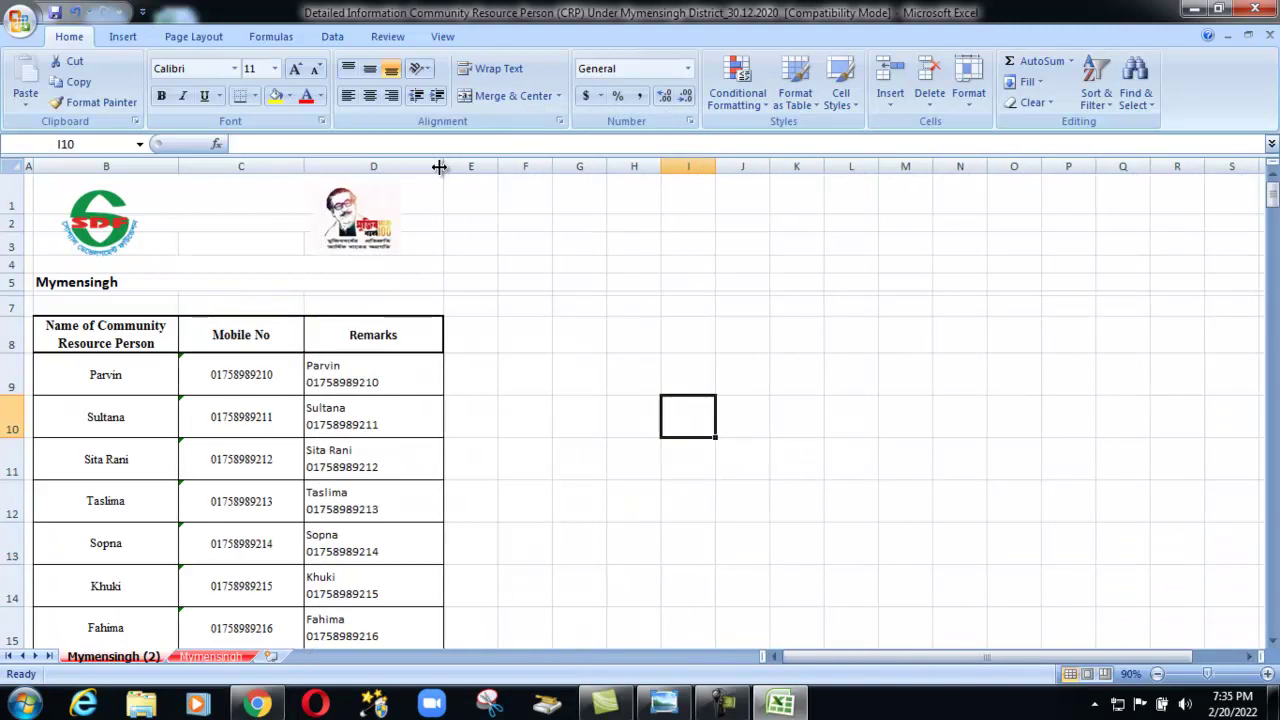
pyautogui.moveTo(439, 166); pyautogui.dragTo(455, 166)
pyautogui.moveTo(307, 166); pyautogui.dragTo(322, 166)
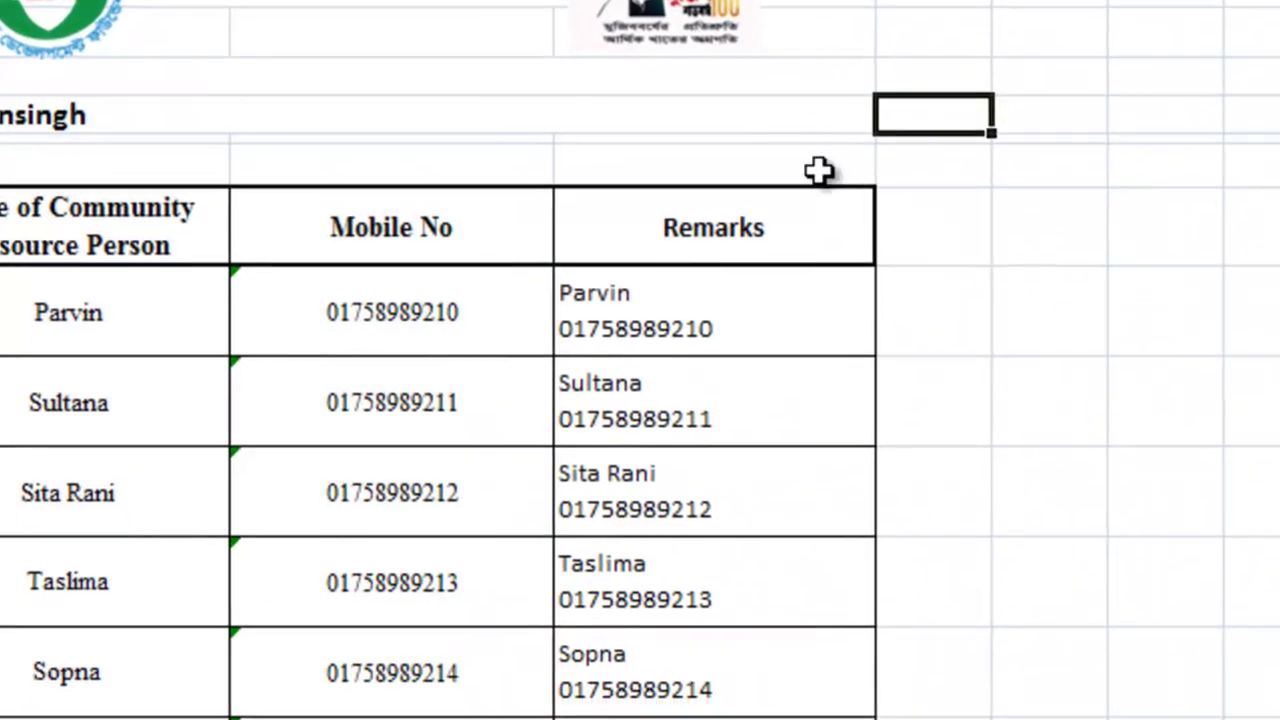
# - Check each person's Mobile No shows an 11-digit zero-prefixed number
pyautogui.click(140, 125)
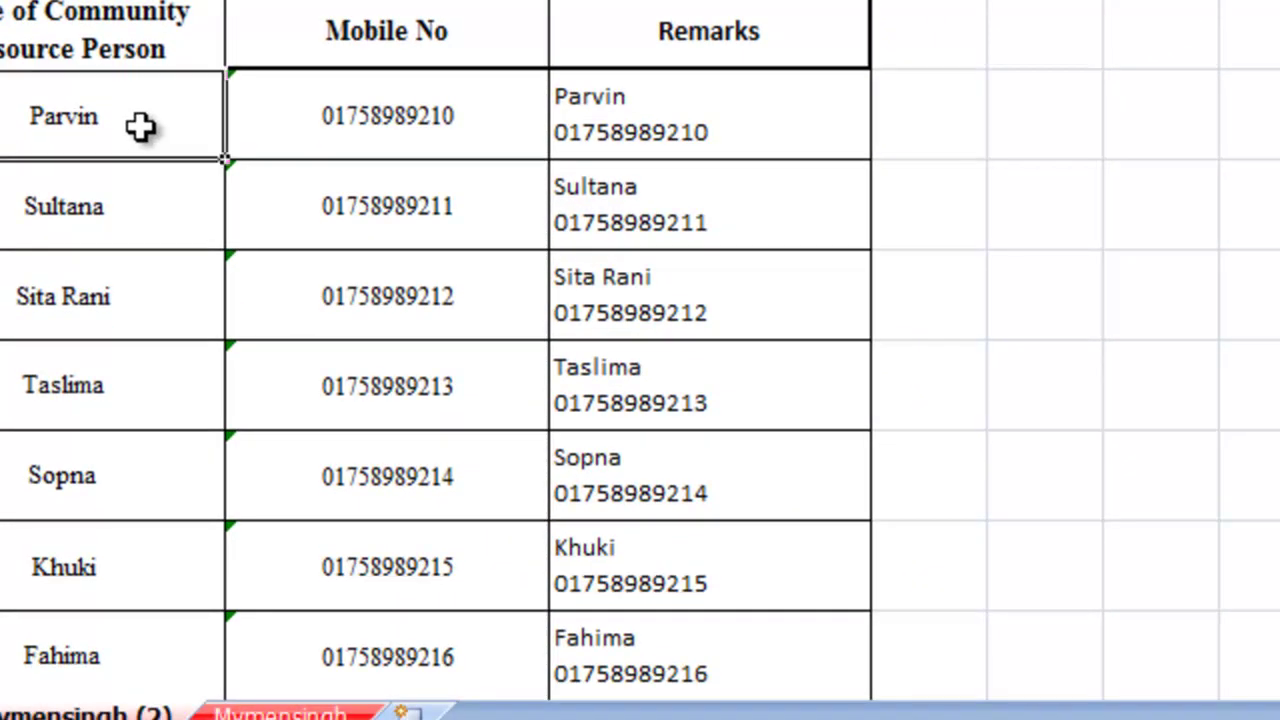
pyautogui.click(378, 123)
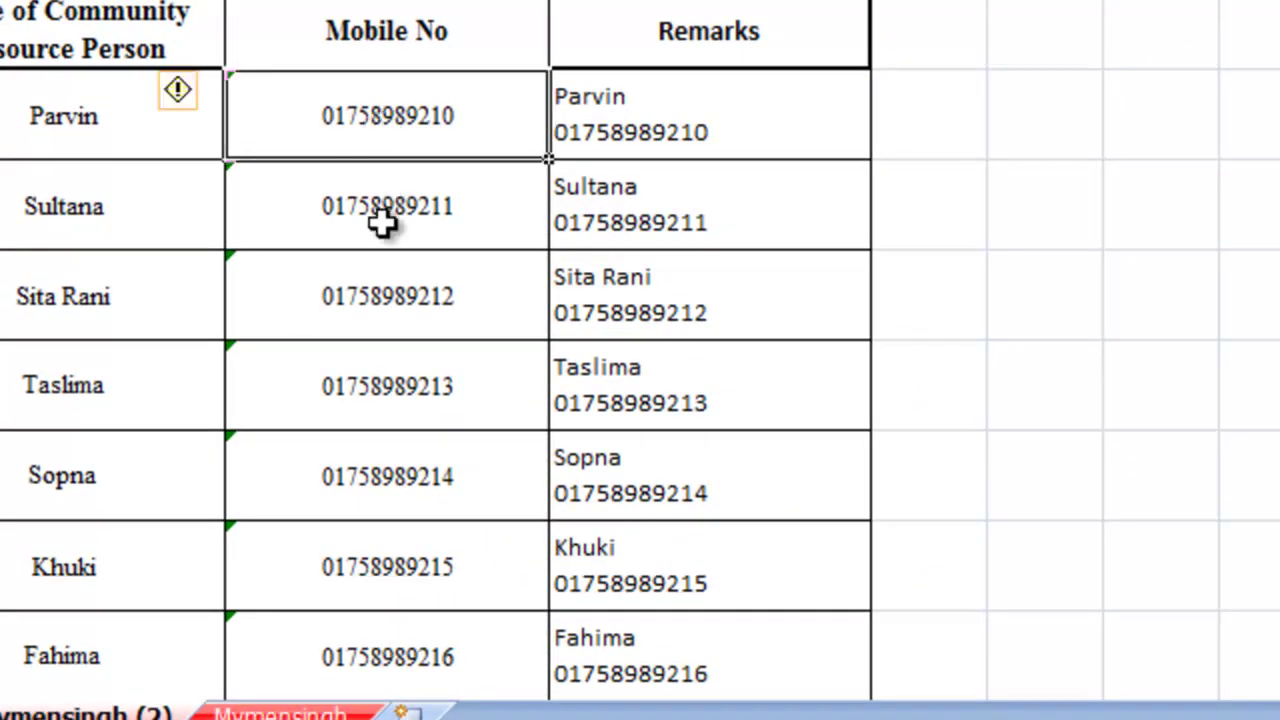
pyautogui.click(385, 224)
pyautogui.click(385, 295)
pyautogui.click(377, 208)
pyautogui.click(340, 110)
pyautogui.click(355, 225)
pyautogui.click(376, 285)
pyautogui.click(398, 364)
pyautogui.click(401, 489)
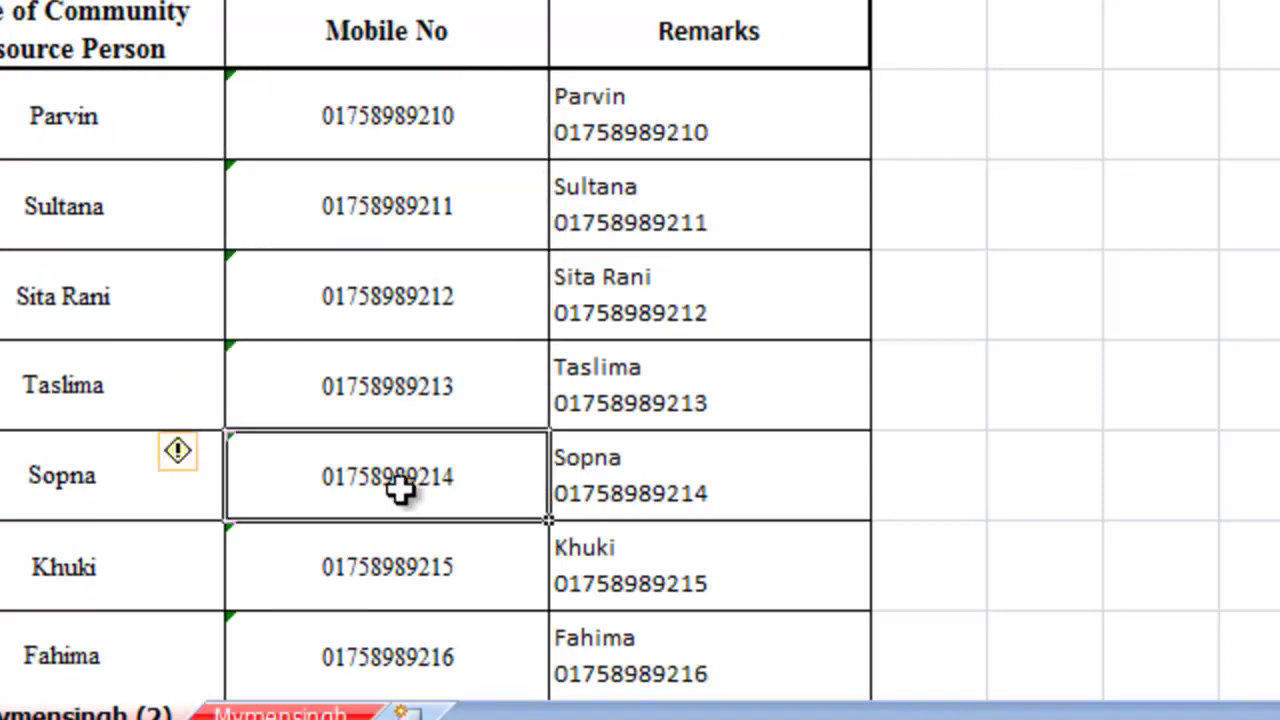
pyautogui.click(414, 580)
pyautogui.click(400, 636)
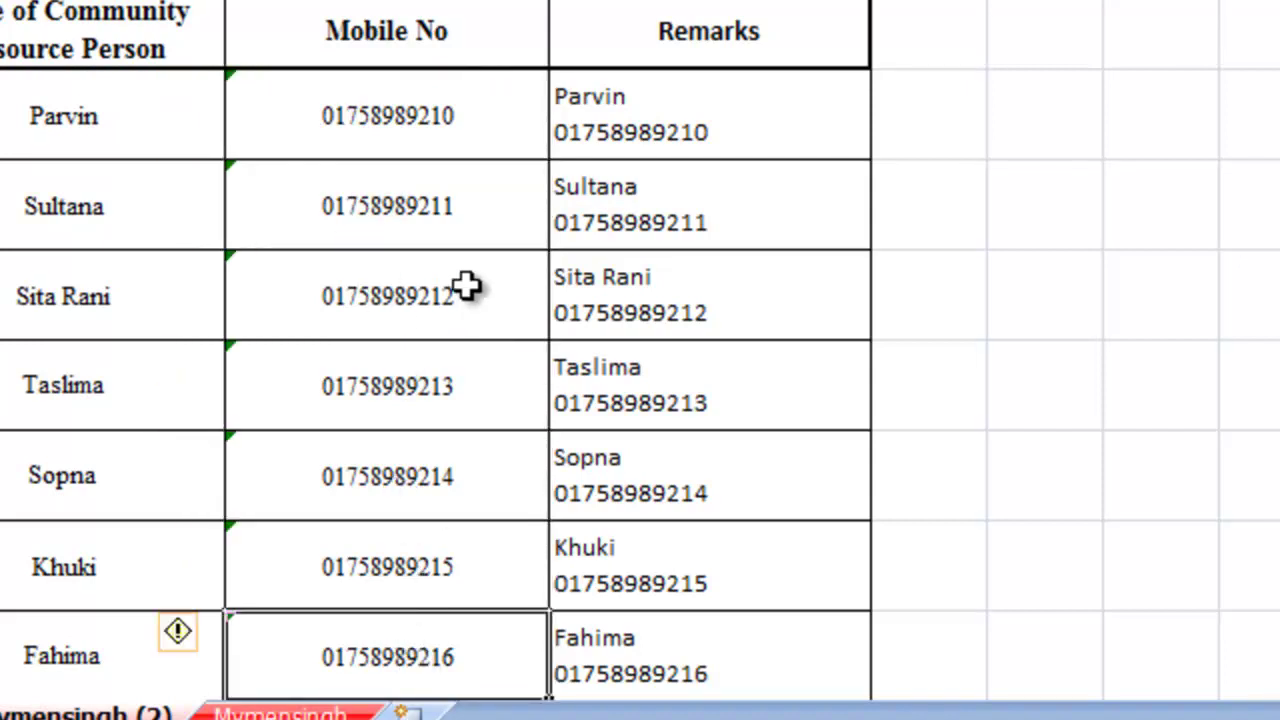
pyautogui.click(407, 140)
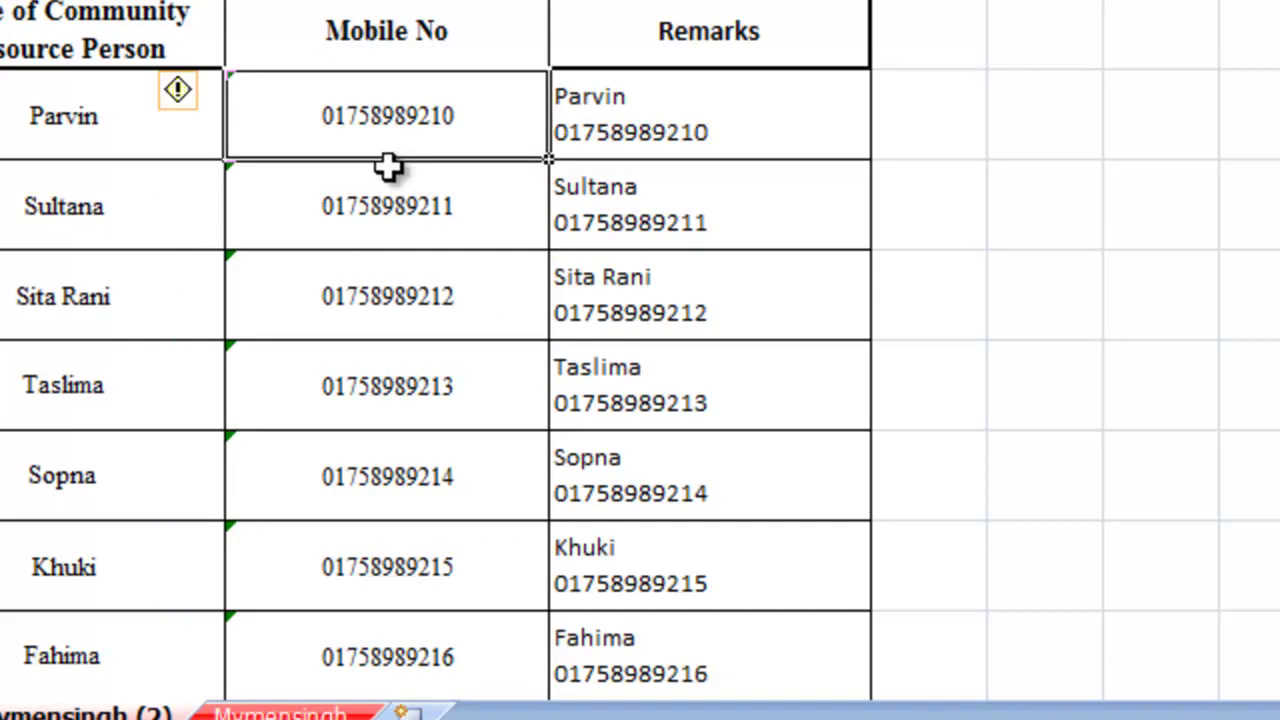
pyautogui.click(731, 130)
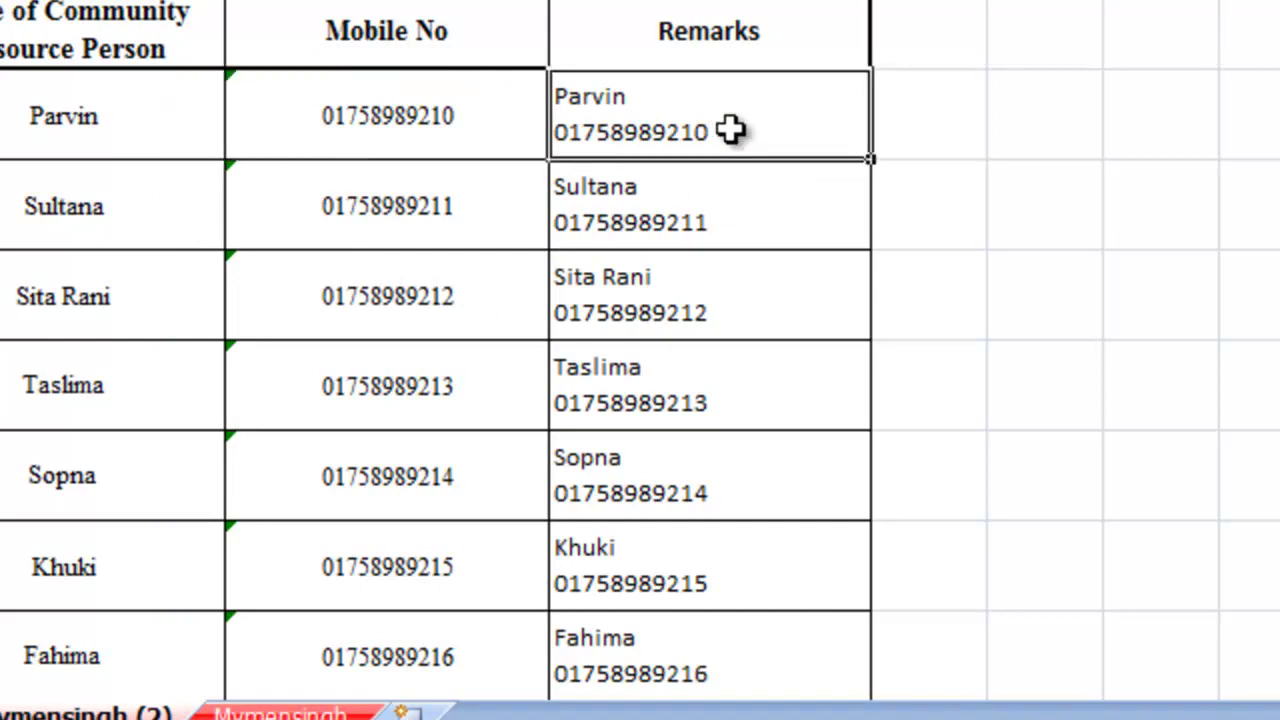